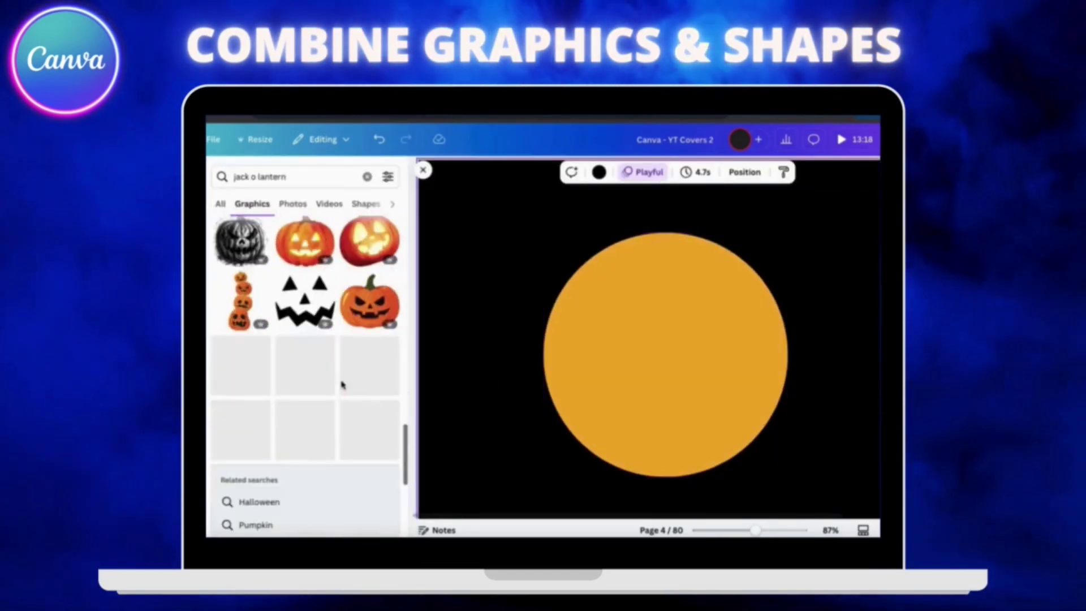
Add a bats graphic from the search results and place it above the two pumpkins over the orange circle.
{"action": "scroll", "coordinate": [340, 383], "scroll_direction": "down", "scroll_amount": 3}
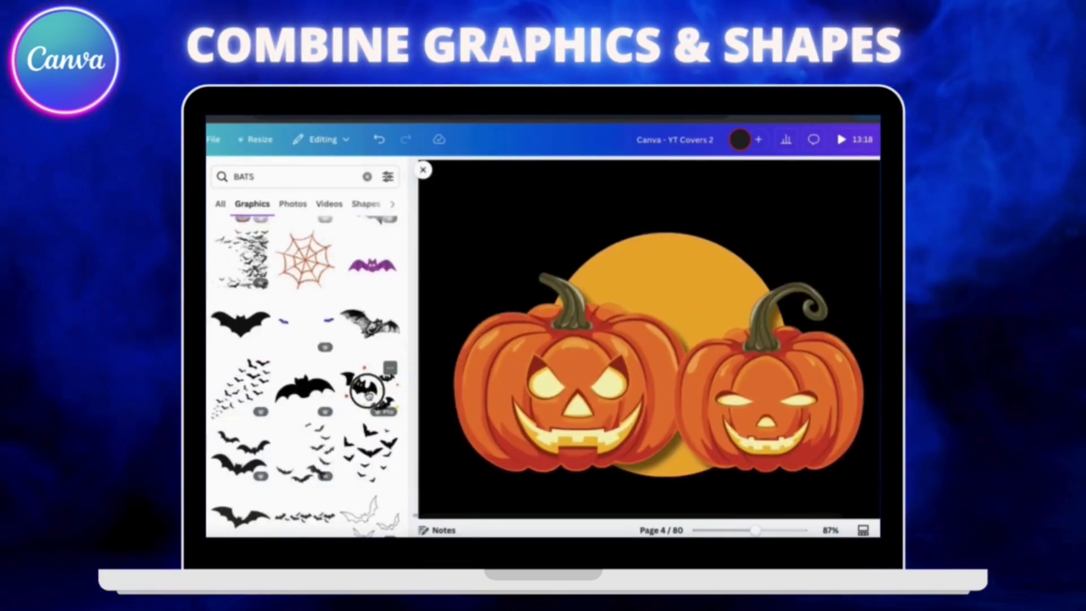
{"action": "left_click", "coordinate": [369, 391]}
{"action": "mouse_move", "coordinate": [739, 223]}
{"action": "left_mouse_down"}
{"action": "mouse_move", "coordinate": [771, 209]}
{"action": "mouse_move", "coordinate": [730, 216]}
{"action": "left_mouse_up"}
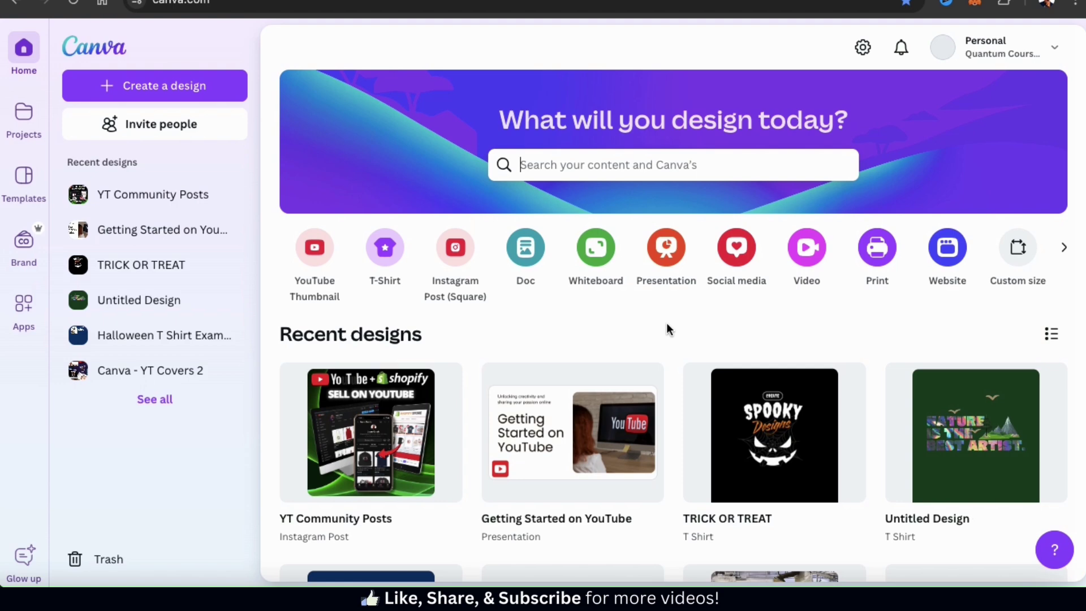
Search for "Halloween T-shirt" and open the Halloween T-Shirt 14 × 18 in design type.
{"action": "left_click", "coordinate": [656, 168]}
{"action": "type", "text": "Halloween T-shirt"}
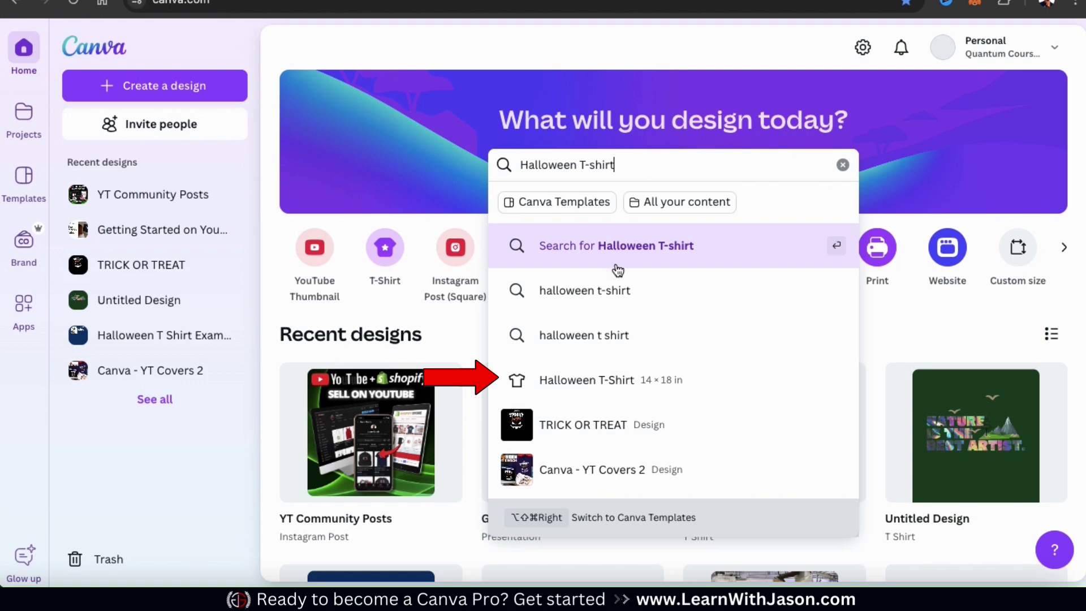
{"action": "left_click", "coordinate": [586, 392]}
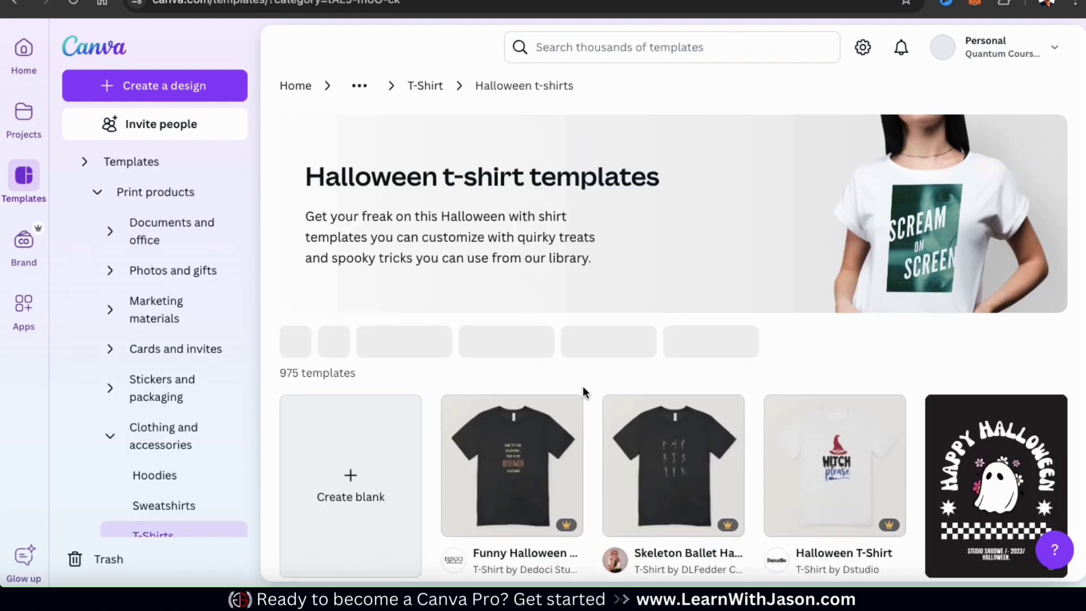
Look through the Halloween t-shirt templates and create a blank design.
{"action": "scroll", "coordinate": [589, 388], "scroll_direction": "down", "scroll_amount": 2}
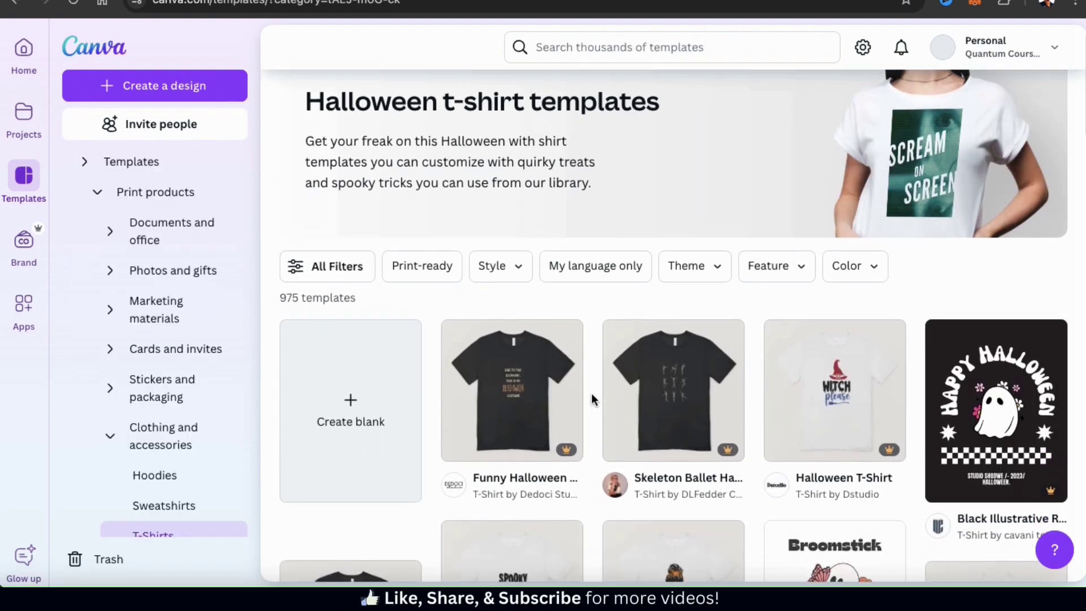
{"action": "scroll", "coordinate": [591, 394], "scroll_direction": "down", "scroll_amount": 2}
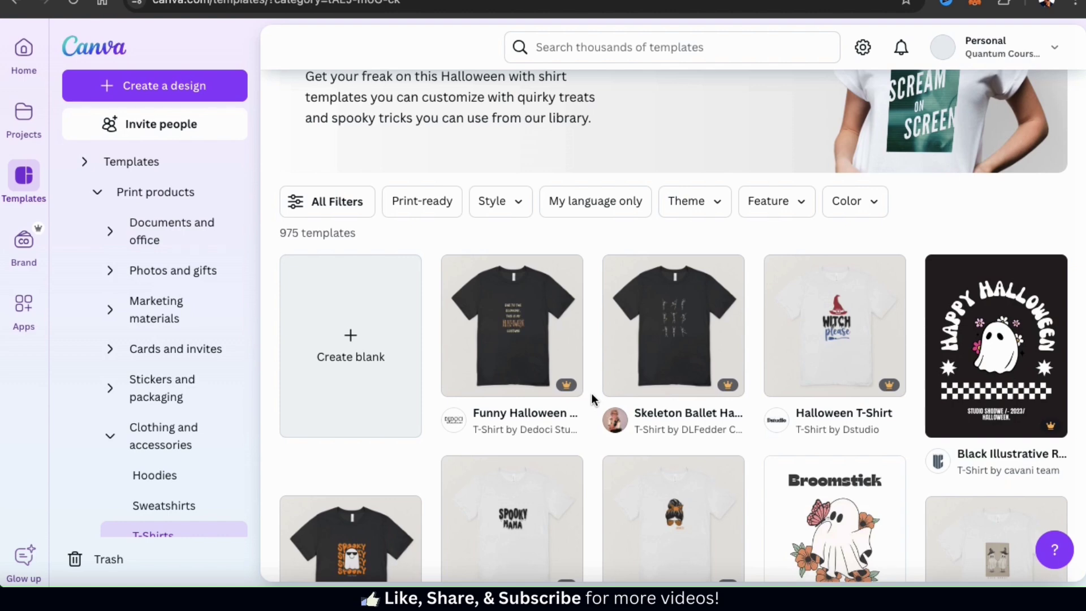
{"action": "left_click", "coordinate": [354, 383]}
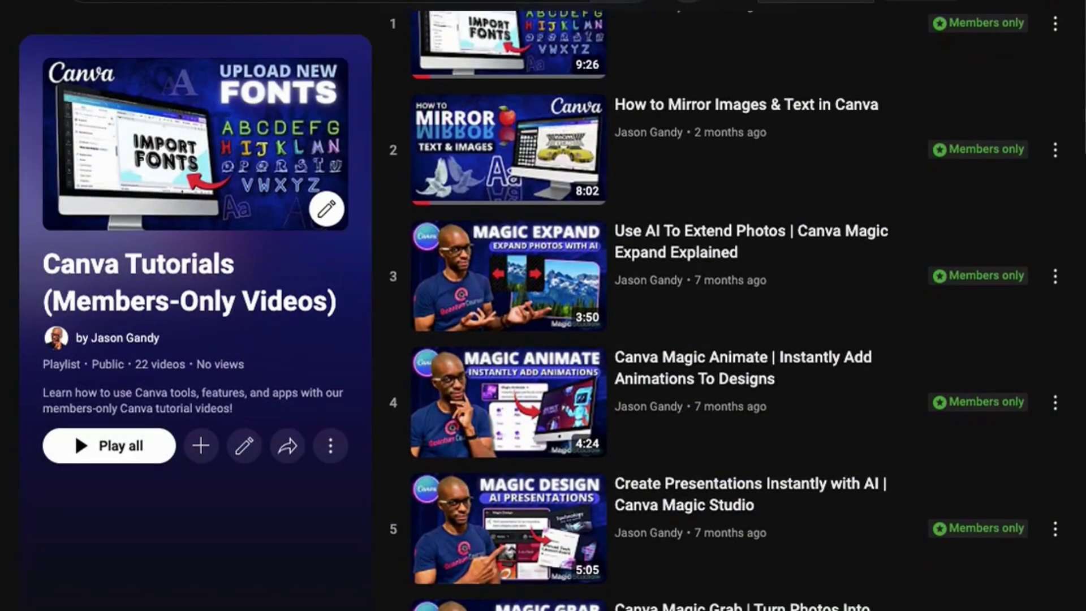
{"action": "scroll", "coordinate": [678, 306], "scroll_direction": "down", "scroll_amount": 10}
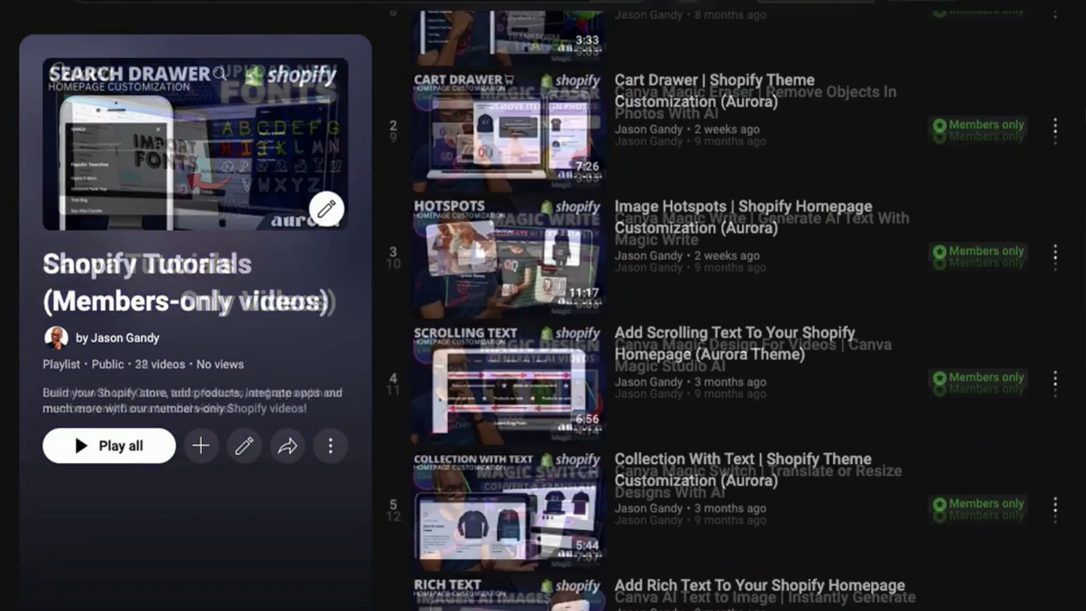
{"action": "scroll", "coordinate": [724, 306], "scroll_direction": "down", "scroll_amount": 10}
{"action": "scroll", "coordinate": [723, 306], "scroll_direction": "down", "scroll_amount": 2}
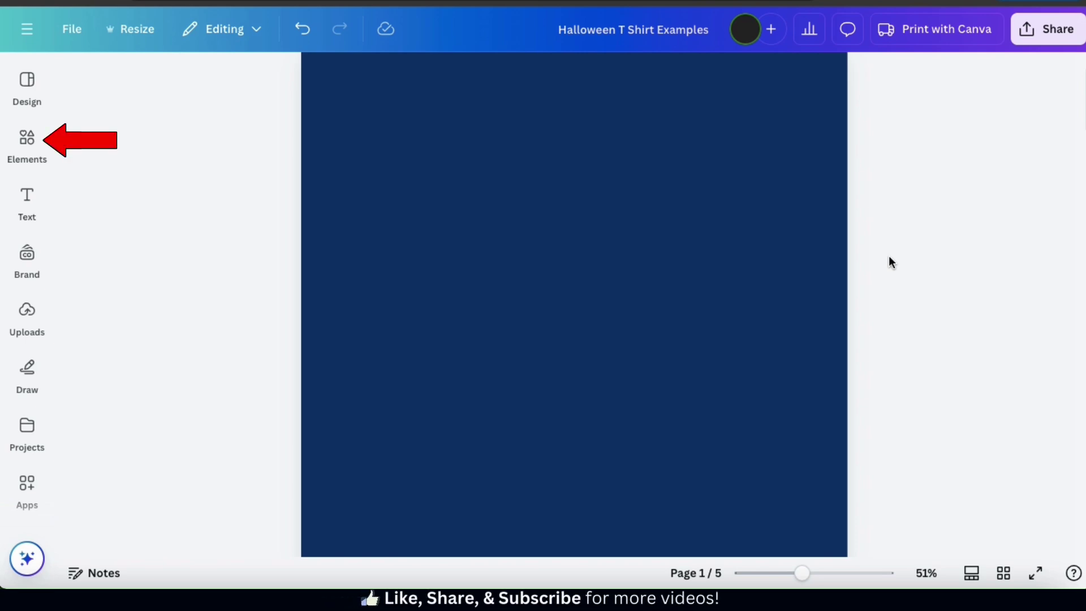
Add the arch shape with a rounded top and flat base from the full shapes collection to page 1.
{"action": "left_click", "coordinate": [27, 148]}
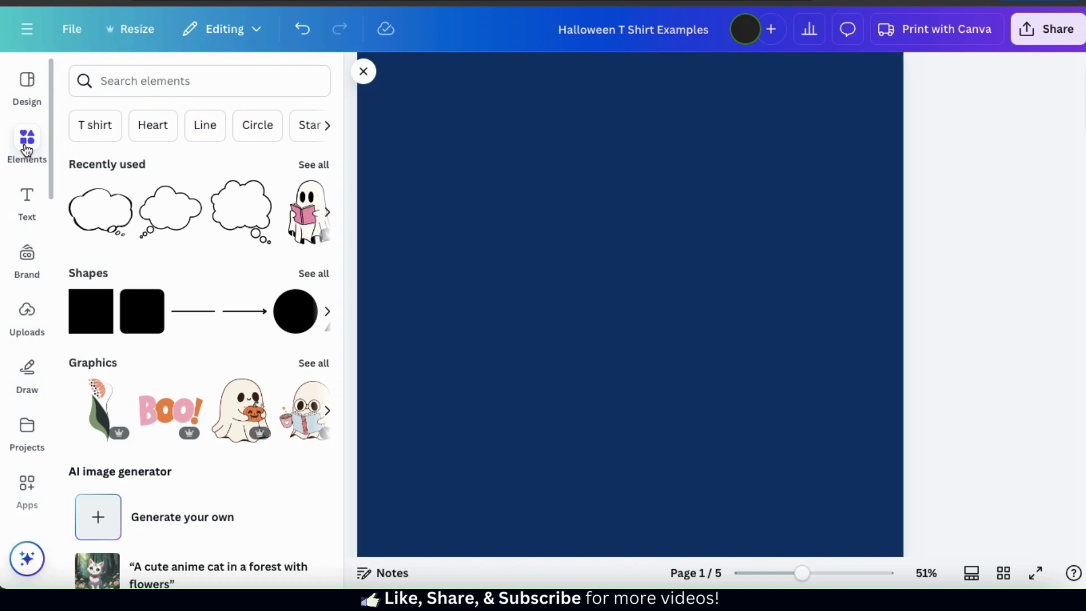
{"action": "scroll", "coordinate": [128, 266], "scroll_direction": "down", "scroll_amount": 2}
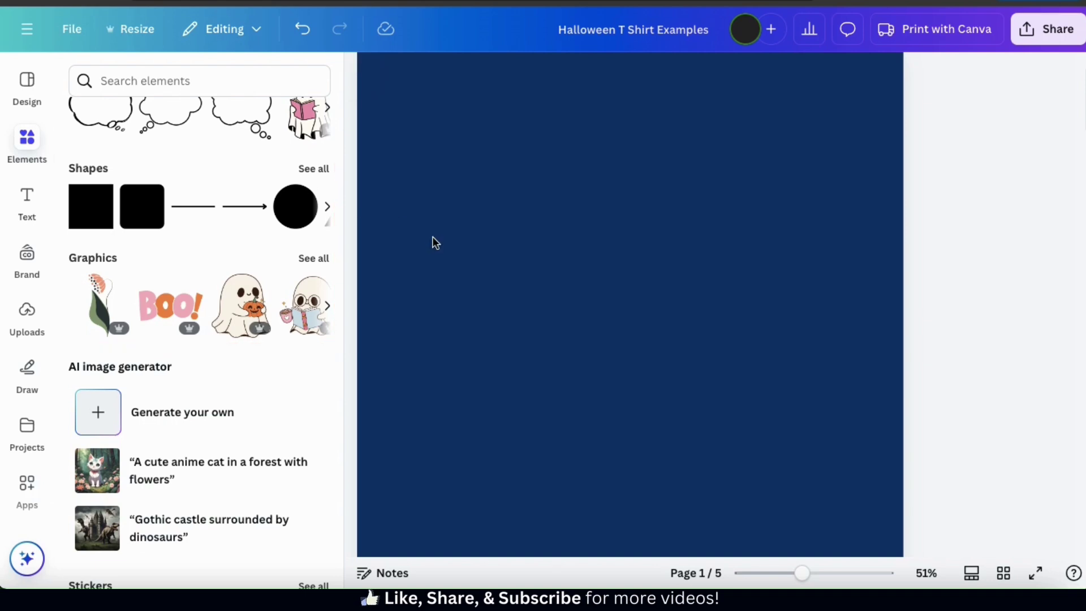
{"action": "left_click", "coordinate": [315, 171]}
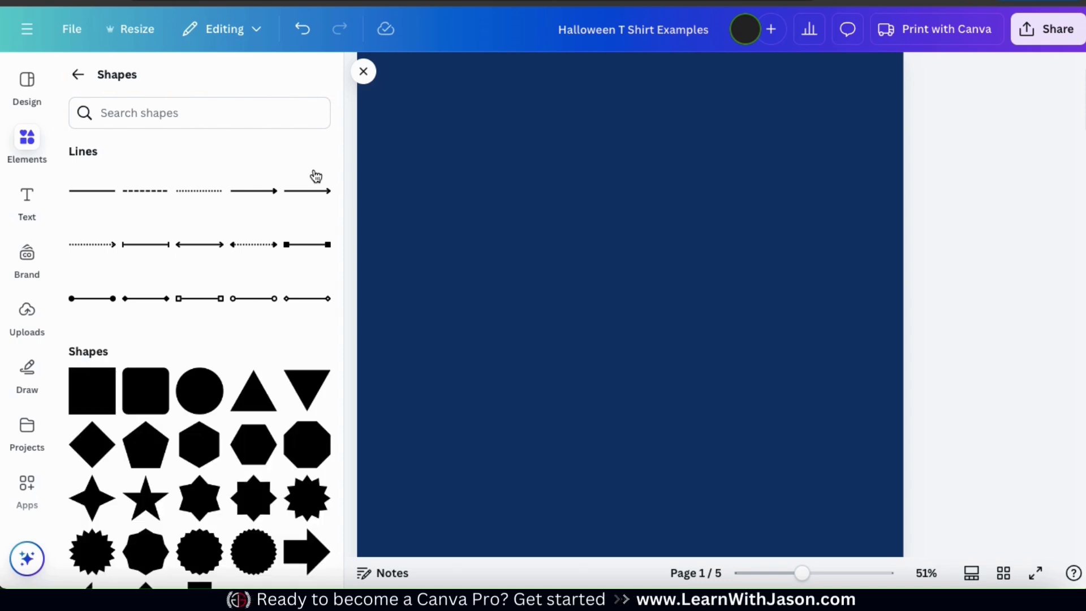
{"action": "scroll", "coordinate": [315, 176], "scroll_direction": "down", "scroll_amount": 4}
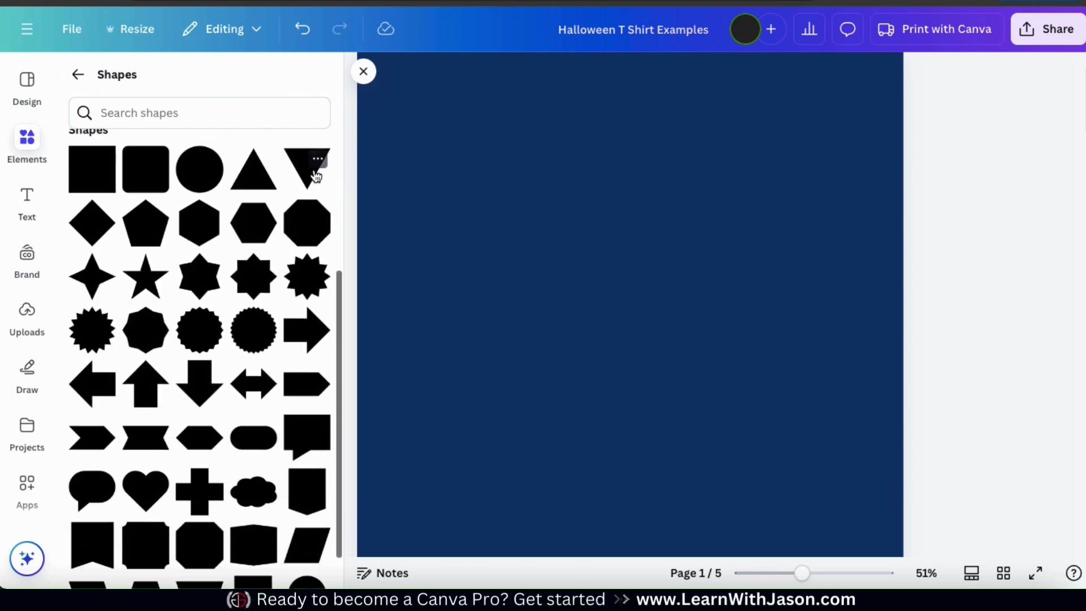
{"action": "scroll", "coordinate": [316, 175], "scroll_direction": "down", "scroll_amount": 1}
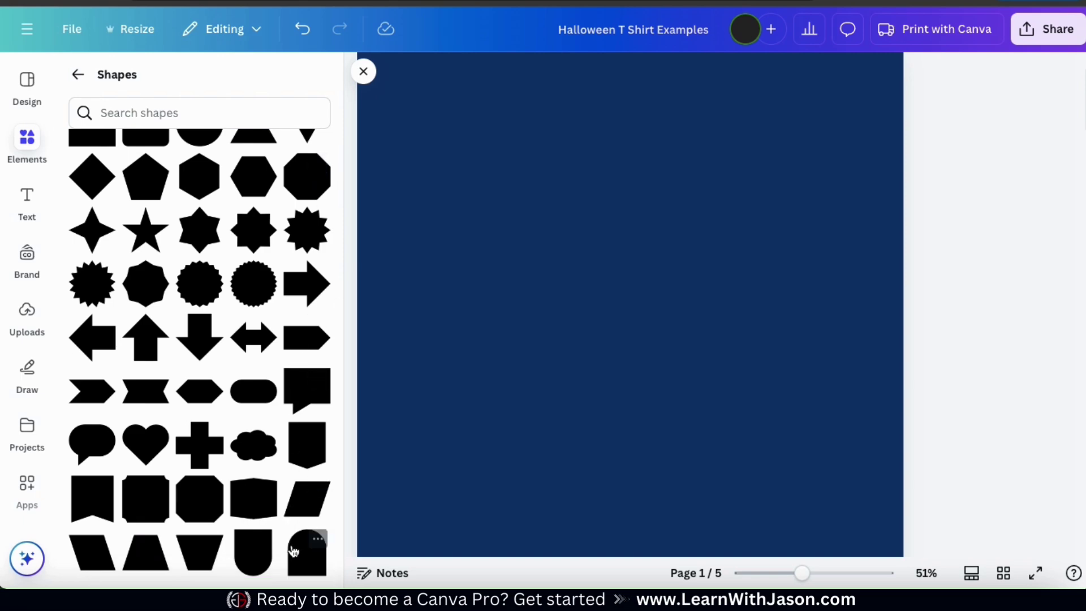
{"action": "left_click", "coordinate": [308, 561]}
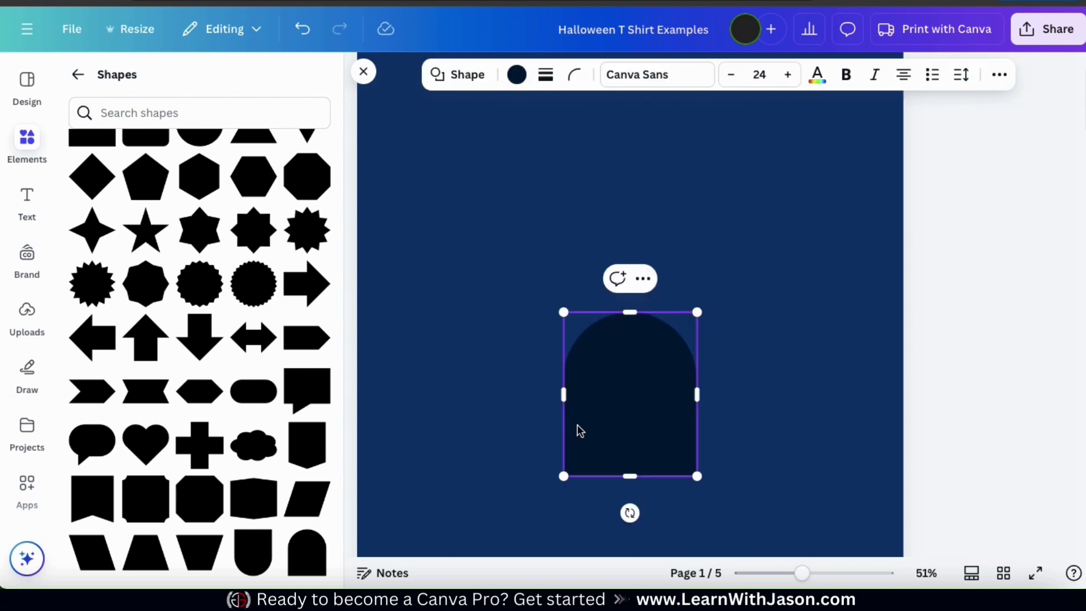
Enlarge the arch to over half the page width and shorten it from its base into a wide dome.
{"action": "left_click_drag", "start_coordinate": [566, 310], "coordinate": [416, 131]}
{"action": "left_click_drag", "start_coordinate": [697, 476], "coordinate": [752, 545]}
{"action": "left_click_drag", "start_coordinate": [697, 391], "coordinate": [729, 380]}
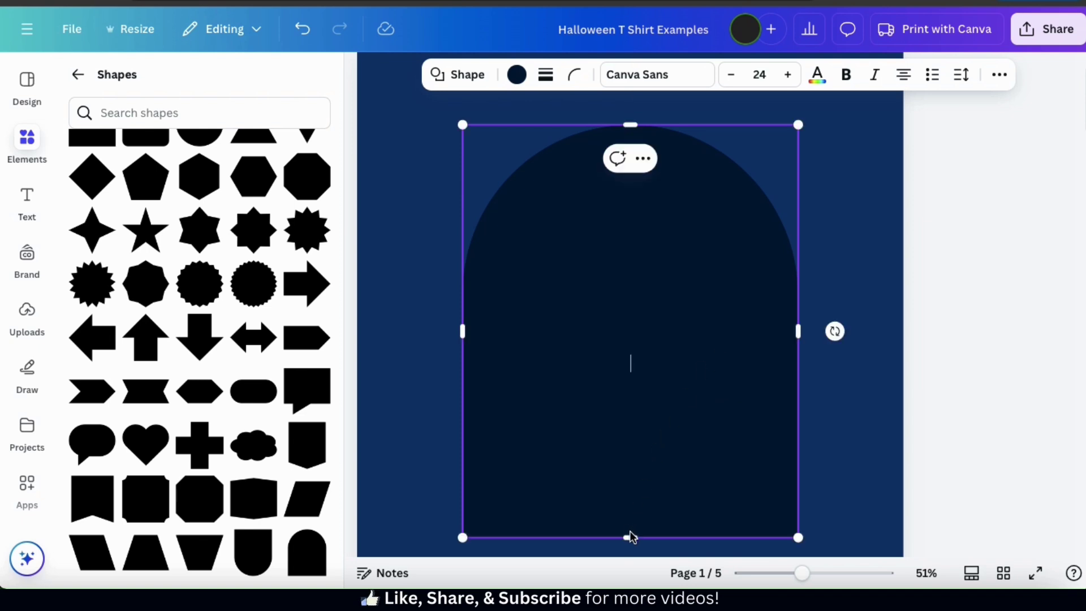
{"action": "left_click_drag", "start_coordinate": [632, 521], "coordinate": [630, 349]}
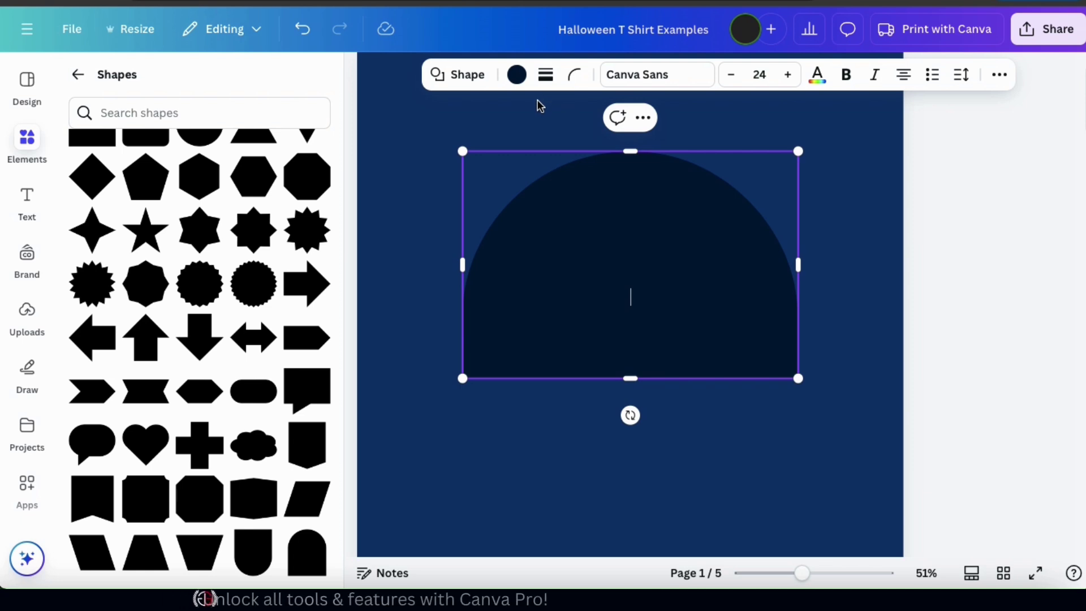
{"action": "left_click", "coordinate": [543, 109]}
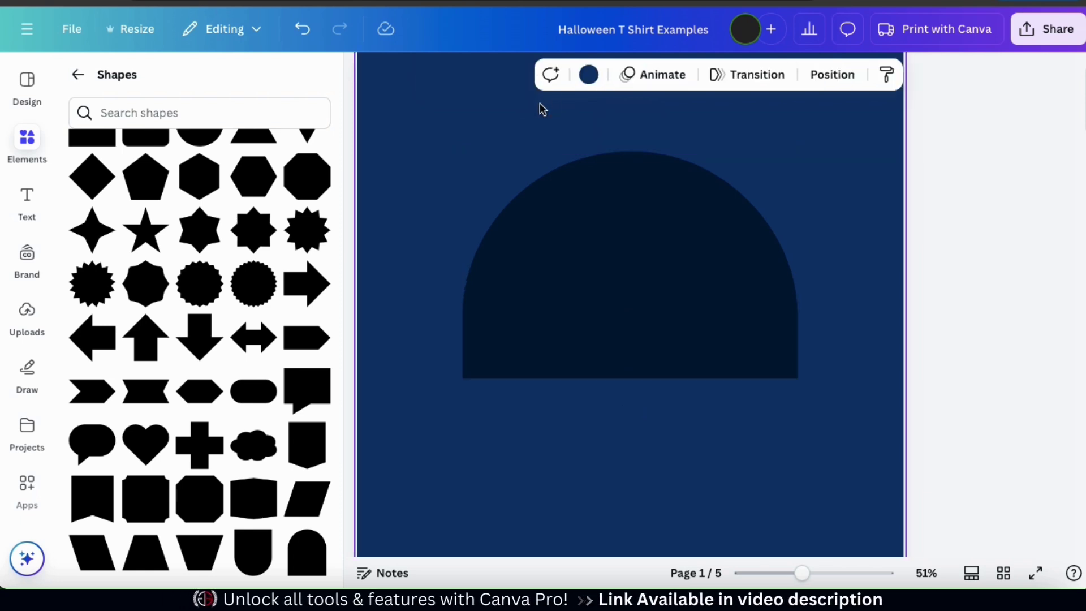
Fill the arch with the custom solid golden yellow #FFB801.
{"action": "left_click", "coordinate": [577, 211]}
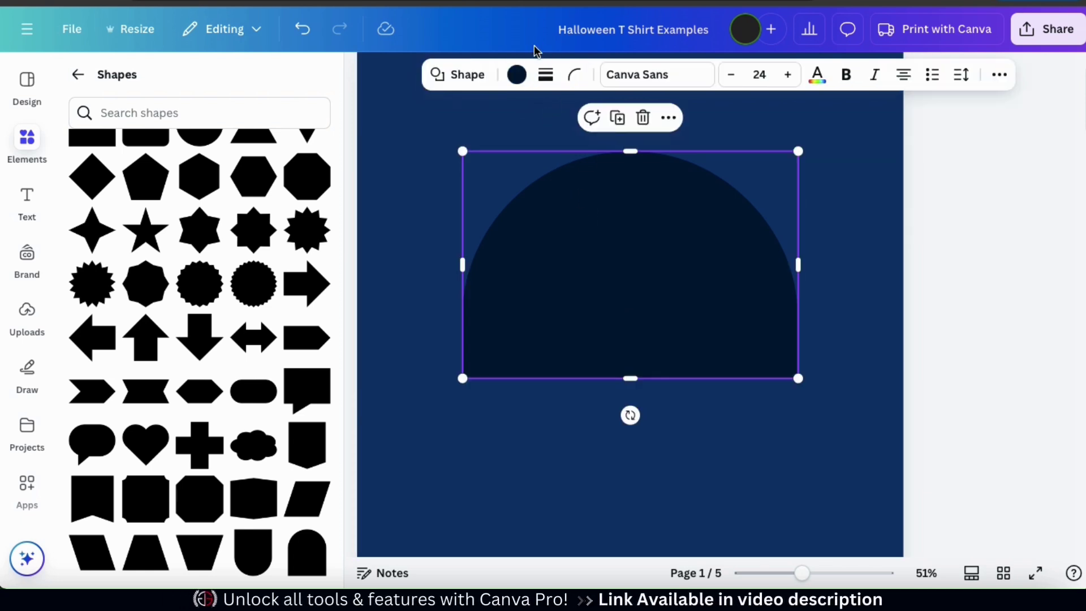
{"action": "left_click", "coordinate": [516, 79]}
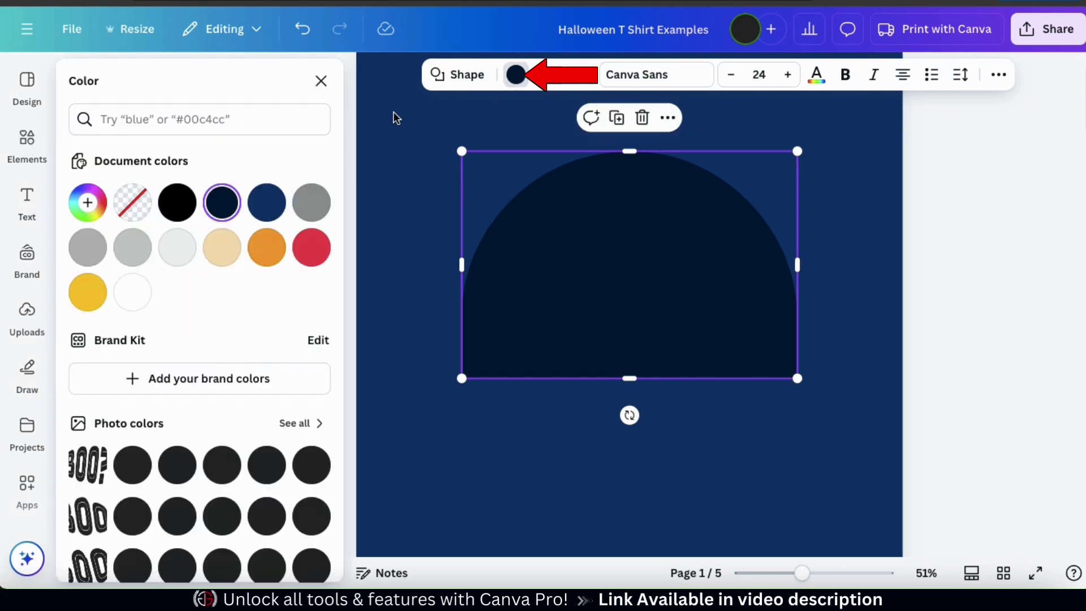
{"action": "left_click", "coordinate": [105, 205]}
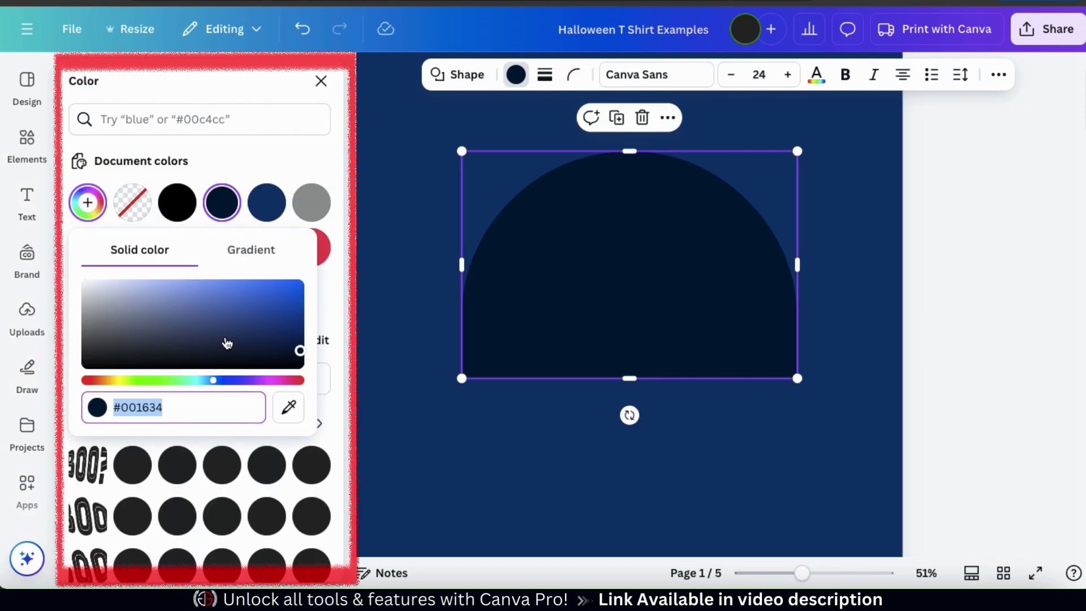
{"action": "left_click", "coordinate": [143, 380]}
{"action": "left_click_drag", "start_coordinate": [185, 305], "coordinate": [204, 266]}
{"action": "left_click_drag", "start_coordinate": [153, 380], "coordinate": [107, 386]}
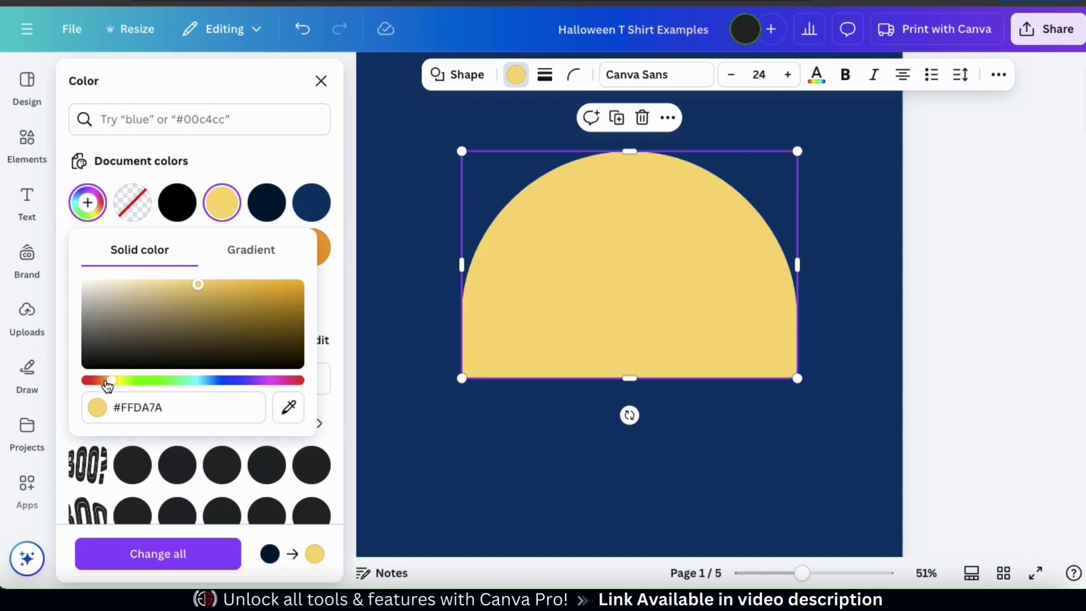
{"action": "left_click_drag", "start_coordinate": [160, 293], "coordinate": [304, 278]}
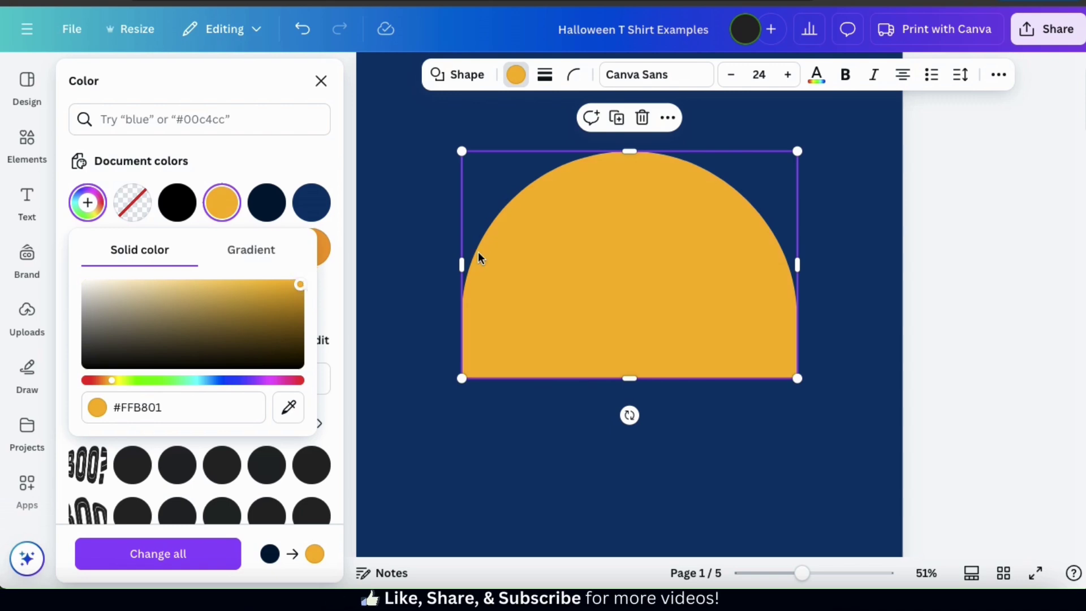
{"action": "left_click", "coordinate": [861, 372]}
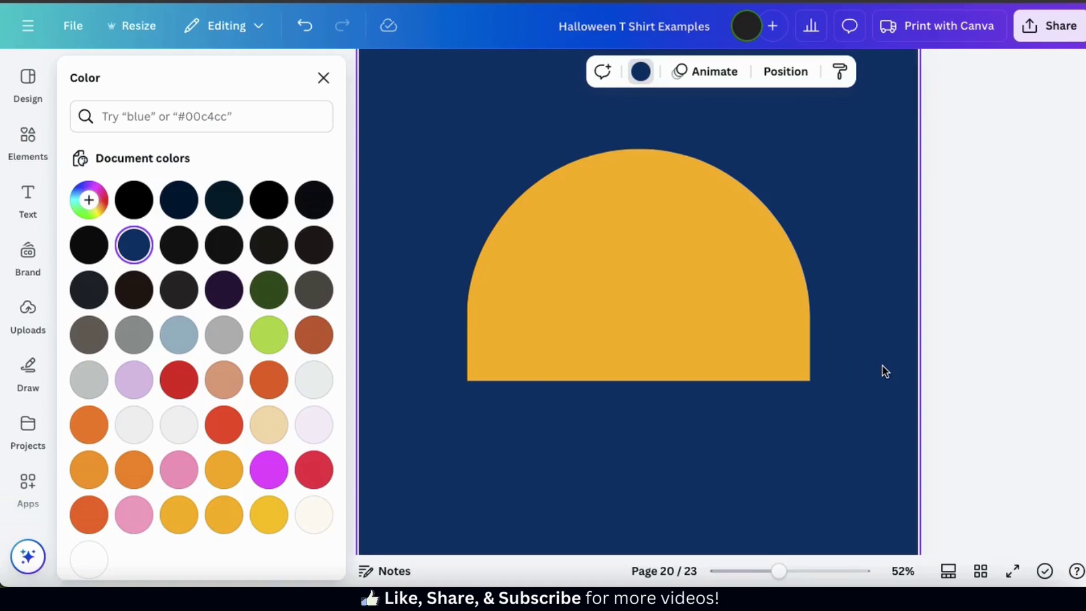
Compare the border styles on the yellow arch and give it a solid border with a weight of 14.
{"action": "left_click", "coordinate": [712, 310]}
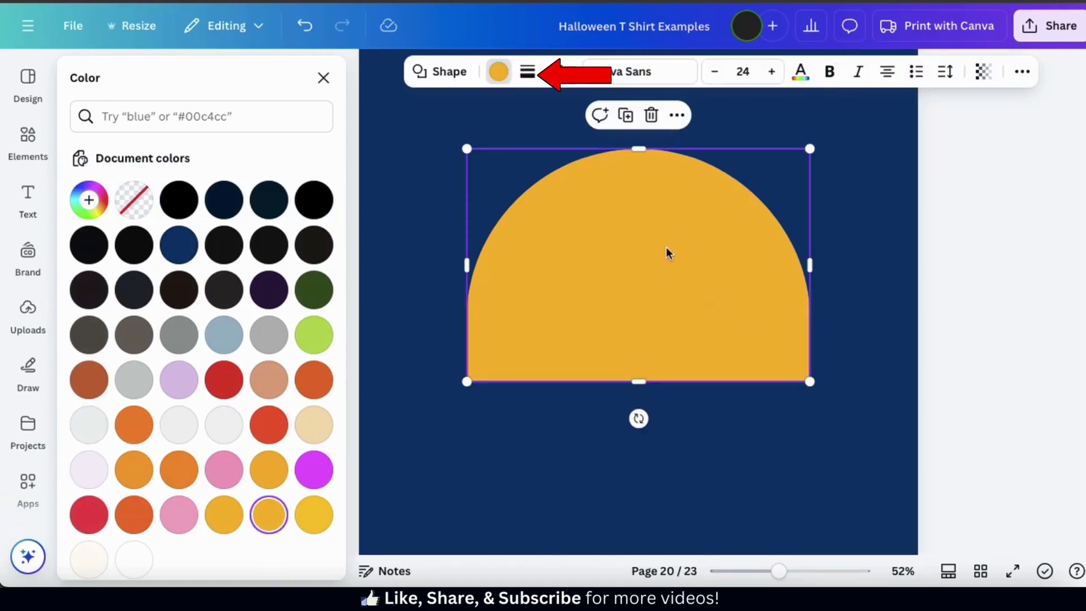
{"action": "left_click", "coordinate": [527, 73]}
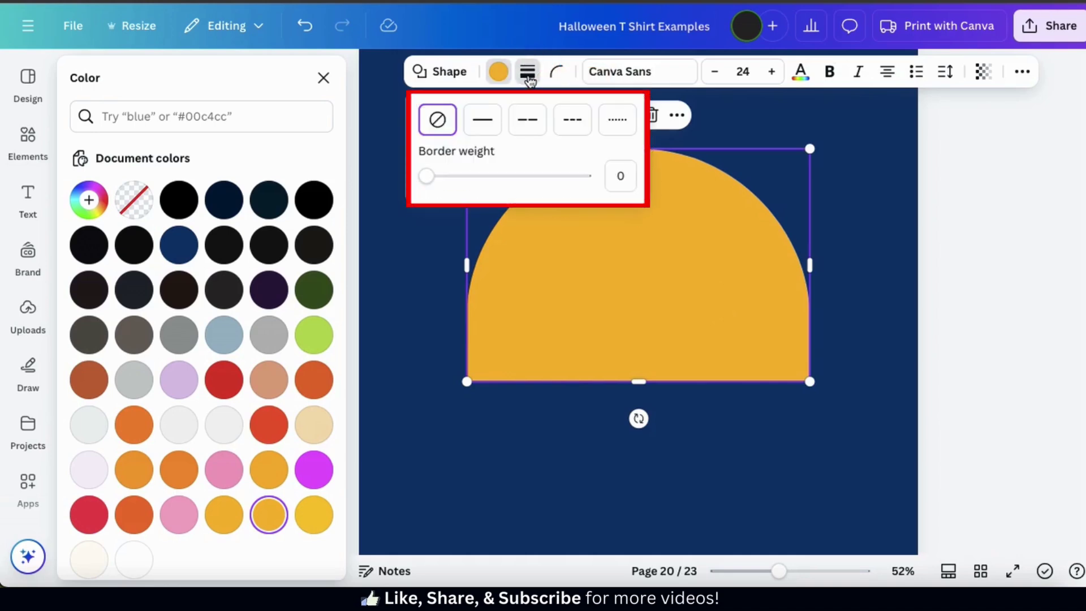
{"action": "left_click", "coordinate": [485, 134]}
{"action": "left_click", "coordinate": [526, 128]}
{"action": "left_click", "coordinate": [563, 133]}
{"action": "left_click", "coordinate": [617, 123]}
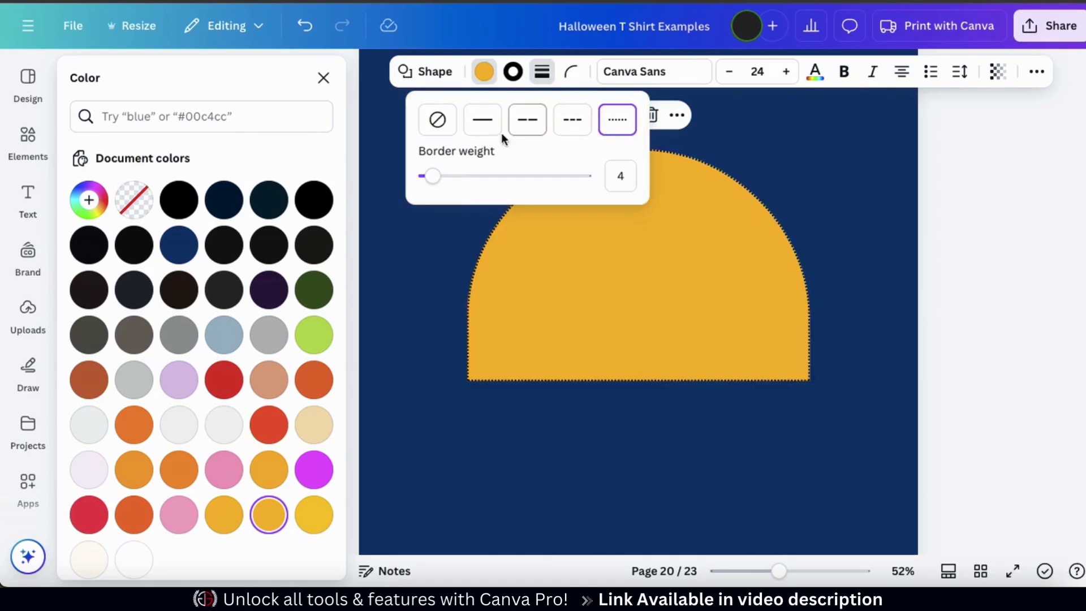
{"action": "left_click", "coordinate": [483, 130]}
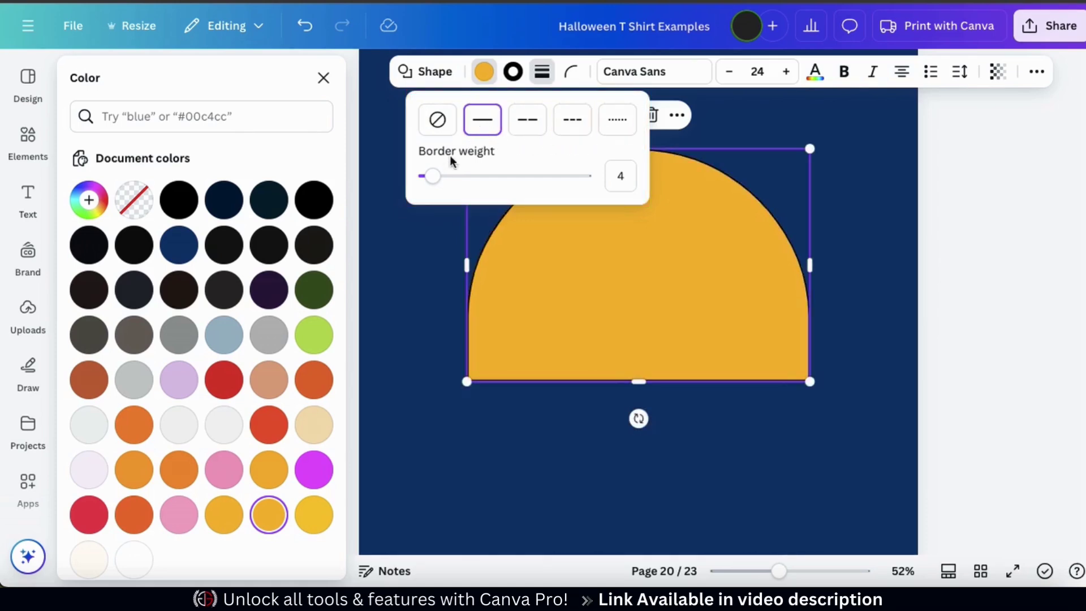
{"action": "left_click_drag", "start_coordinate": [434, 177], "coordinate": [446, 178]}
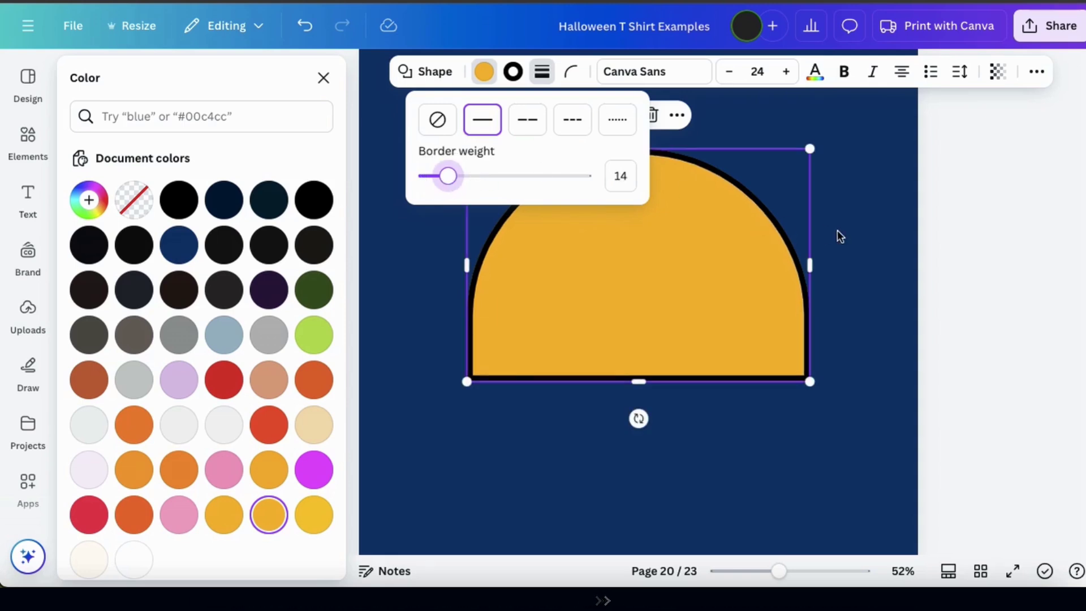
{"action": "left_click", "coordinate": [881, 244]}
{"action": "left_click", "coordinate": [322, 87]}
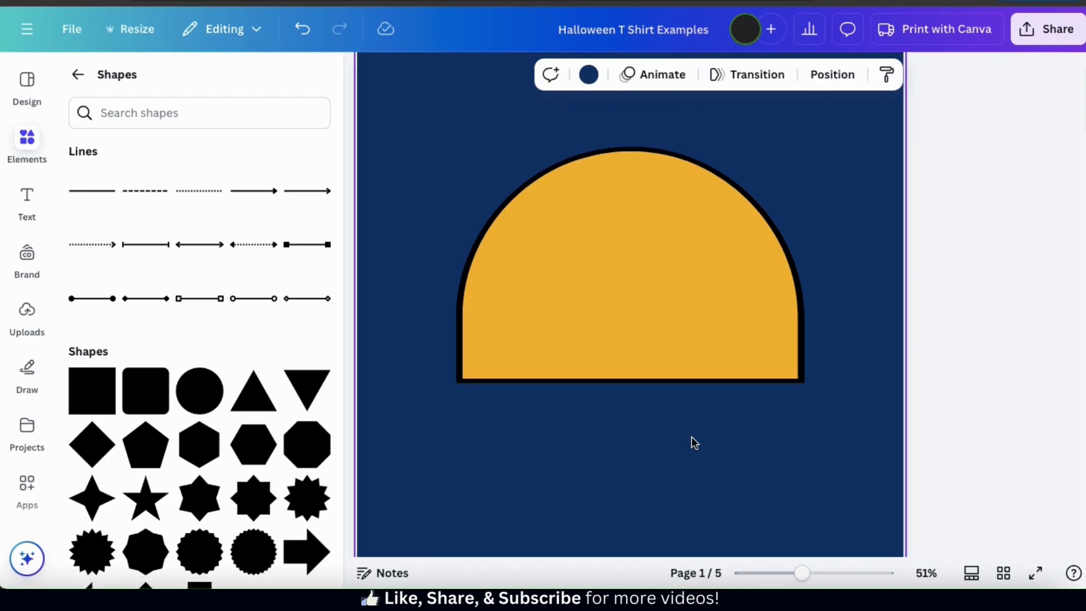
Leave the shapes collection and search all elements for "haunted house".
{"action": "left_click", "coordinate": [73, 79]}
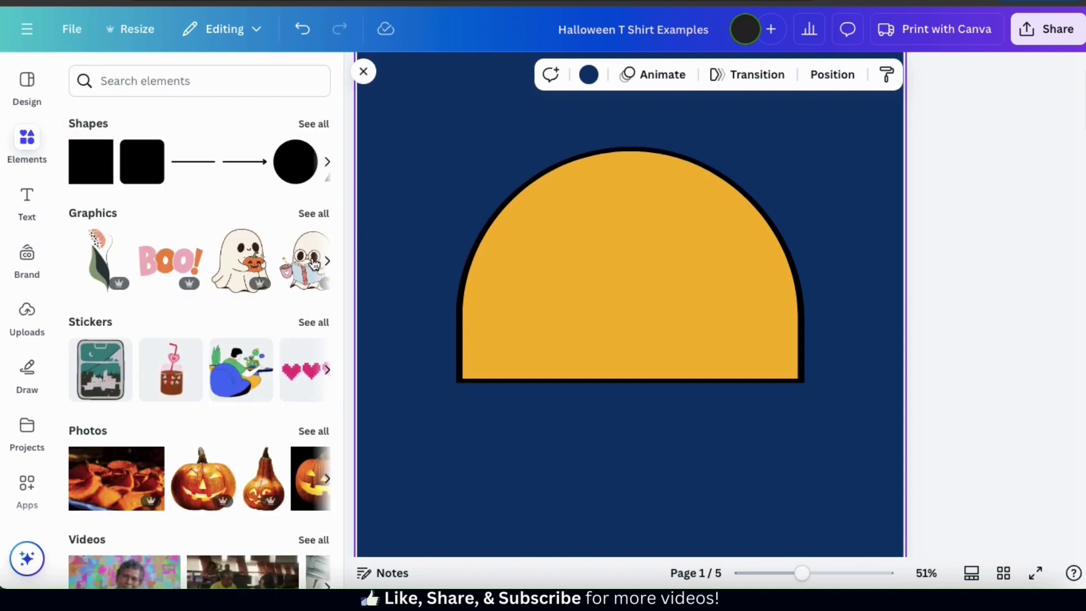
{"action": "scroll", "coordinate": [318, 263], "scroll_direction": "up", "scroll_amount": 2}
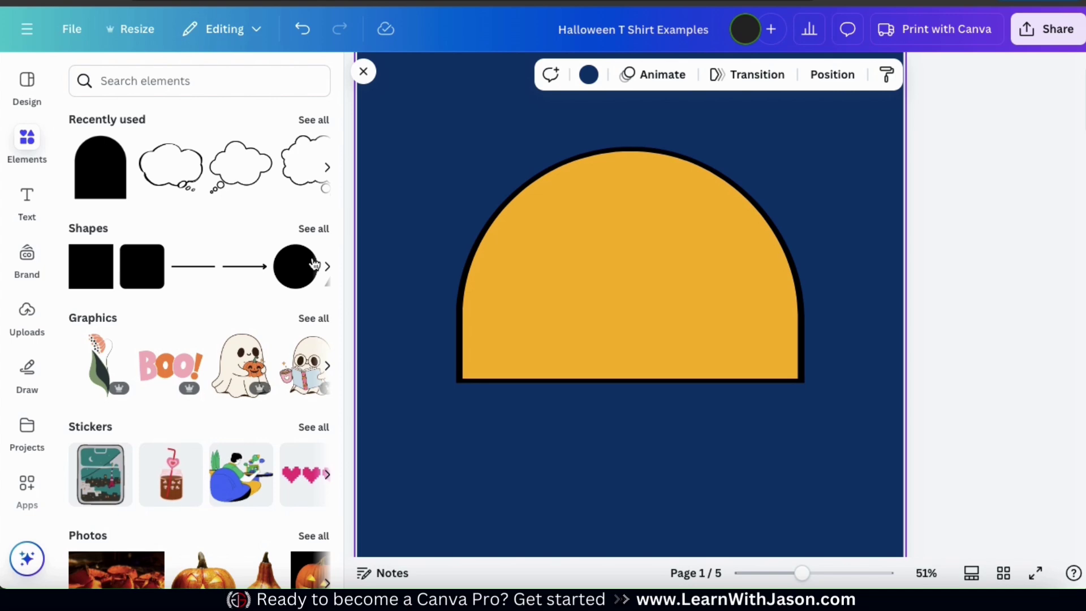
{"action": "left_click", "coordinate": [193, 88]}
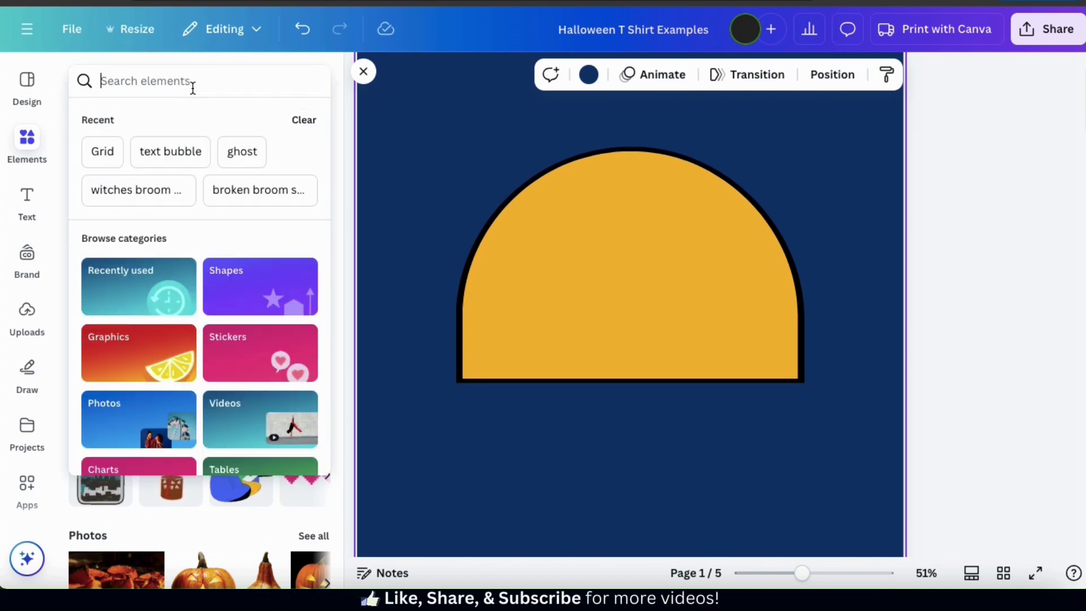
{"action": "type", "text": "haun"}
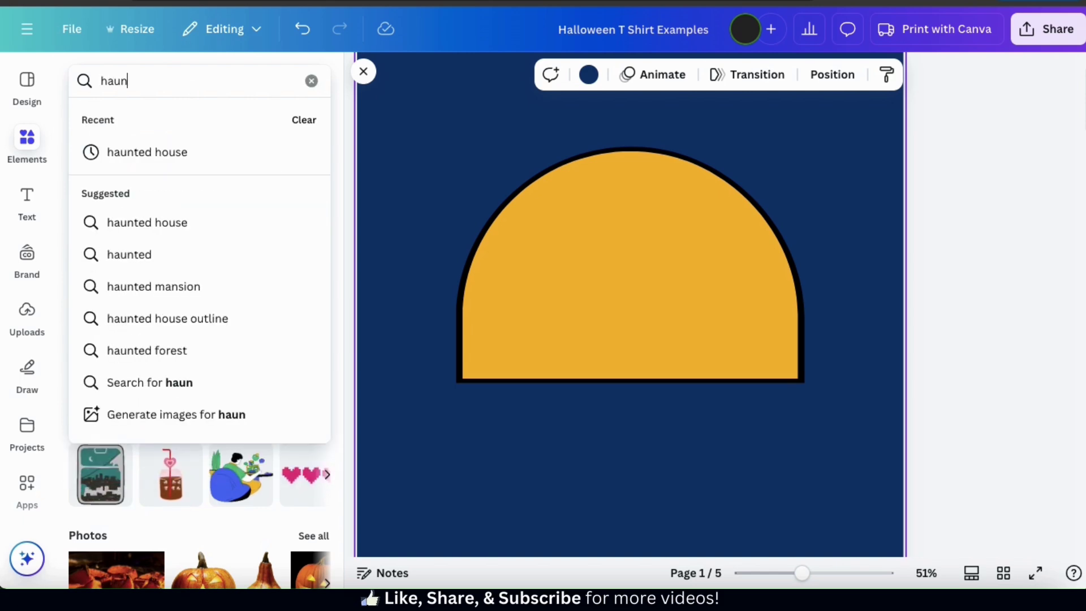
{"action": "type", "text": "ted house"}
{"action": "key", "text": "Return"}
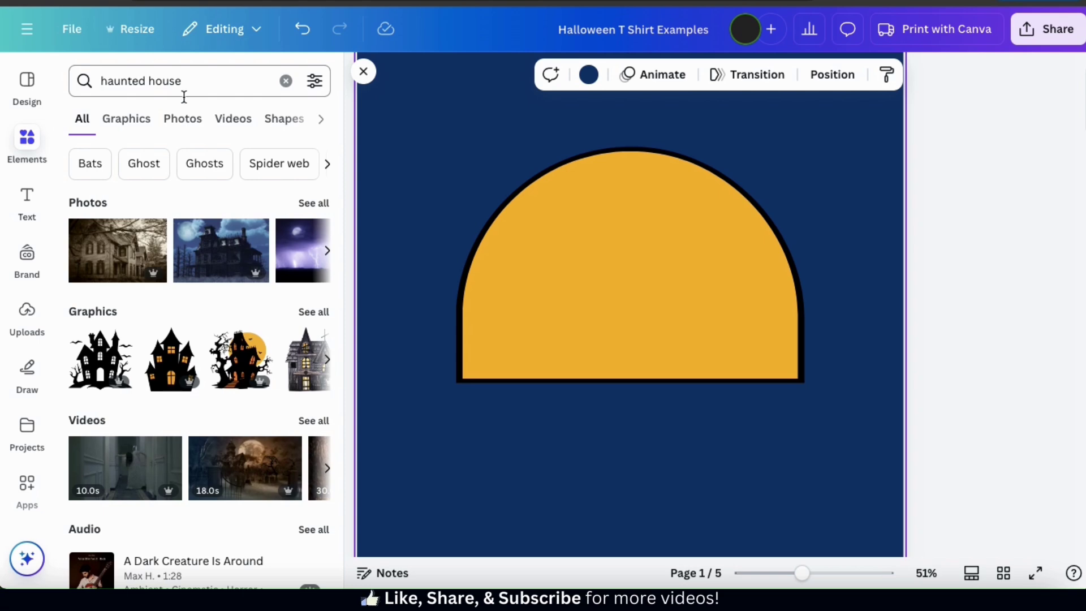
Limit the haunted house results to graphics and add the black house with orange windows, three towers and picket fences.
{"action": "left_click", "coordinate": [128, 126]}
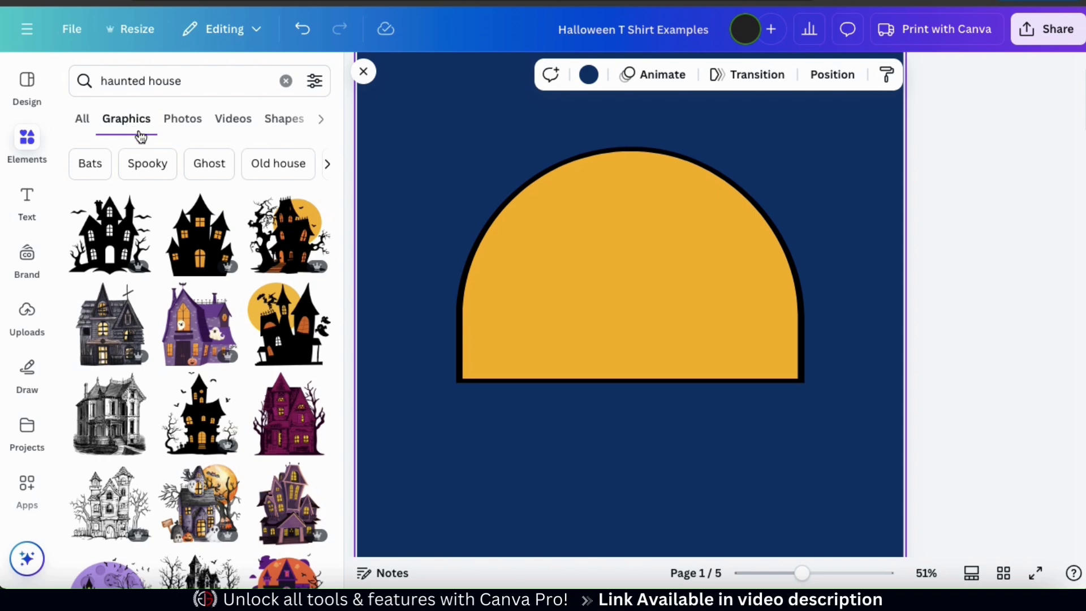
{"action": "scroll", "coordinate": [253, 225], "scroll_direction": "down", "scroll_amount": 3}
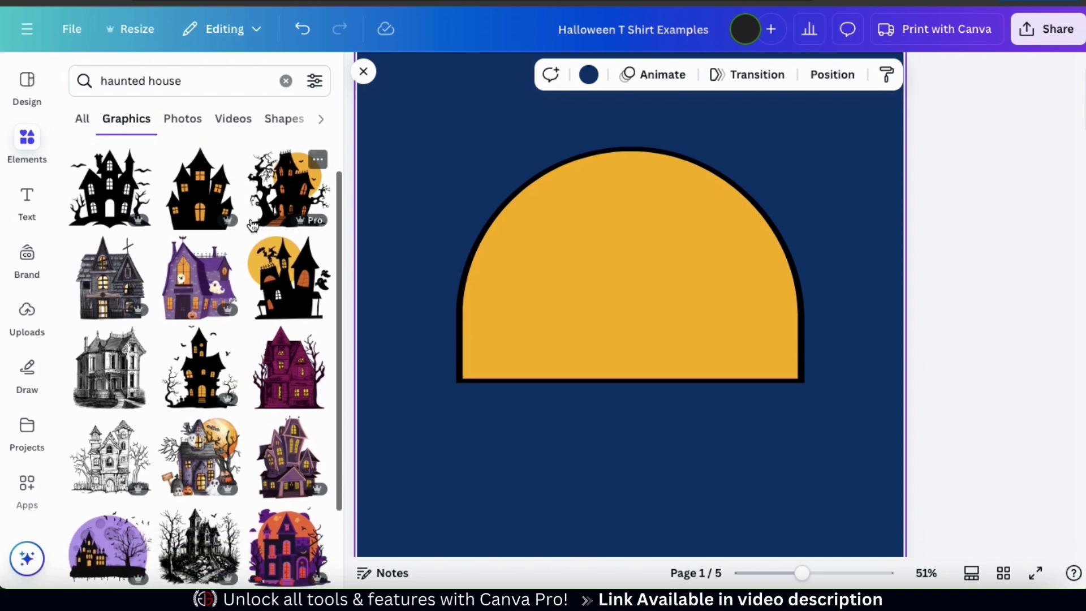
{"action": "scroll", "coordinate": [253, 225], "scroll_direction": "down", "scroll_amount": 5}
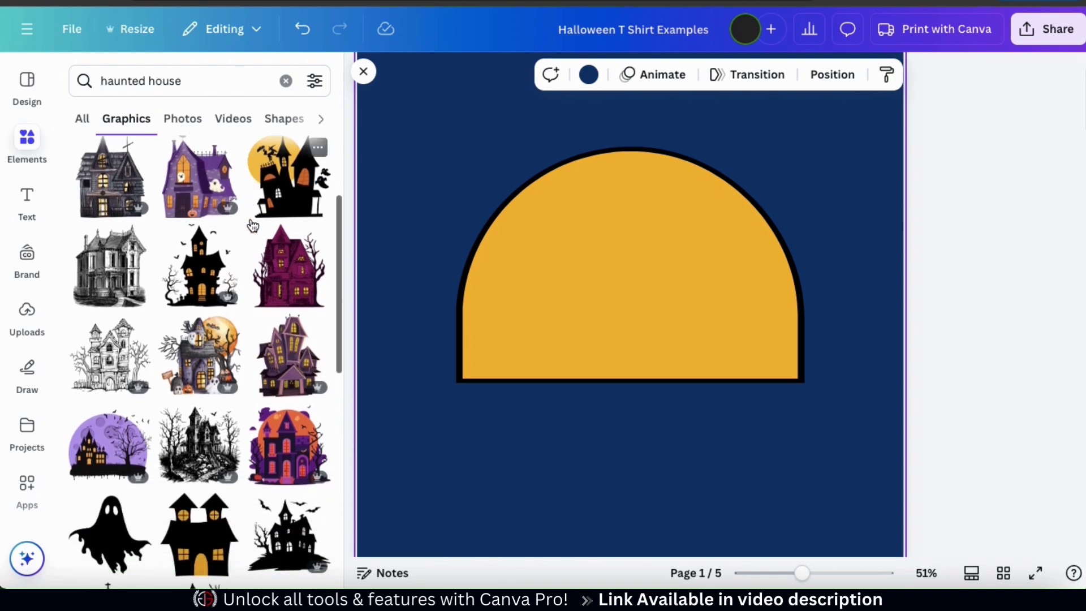
{"action": "scroll", "coordinate": [253, 225], "scroll_direction": "down", "scroll_amount": 6}
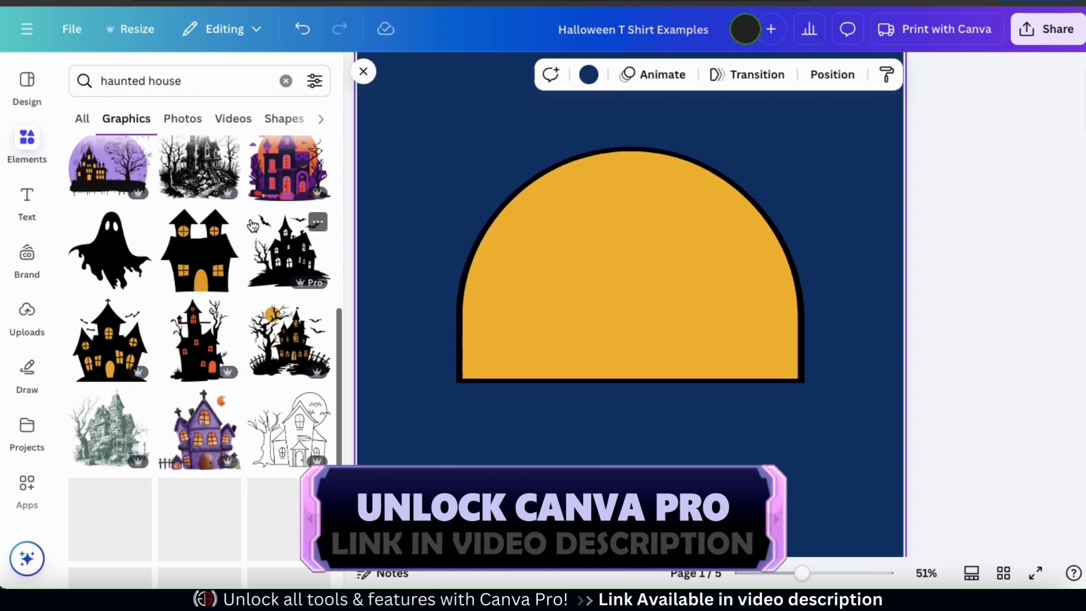
{"action": "scroll", "coordinate": [252, 225], "scroll_direction": "down", "scroll_amount": 2}
{"action": "scroll", "coordinate": [253, 225], "scroll_direction": "down", "scroll_amount": 15}
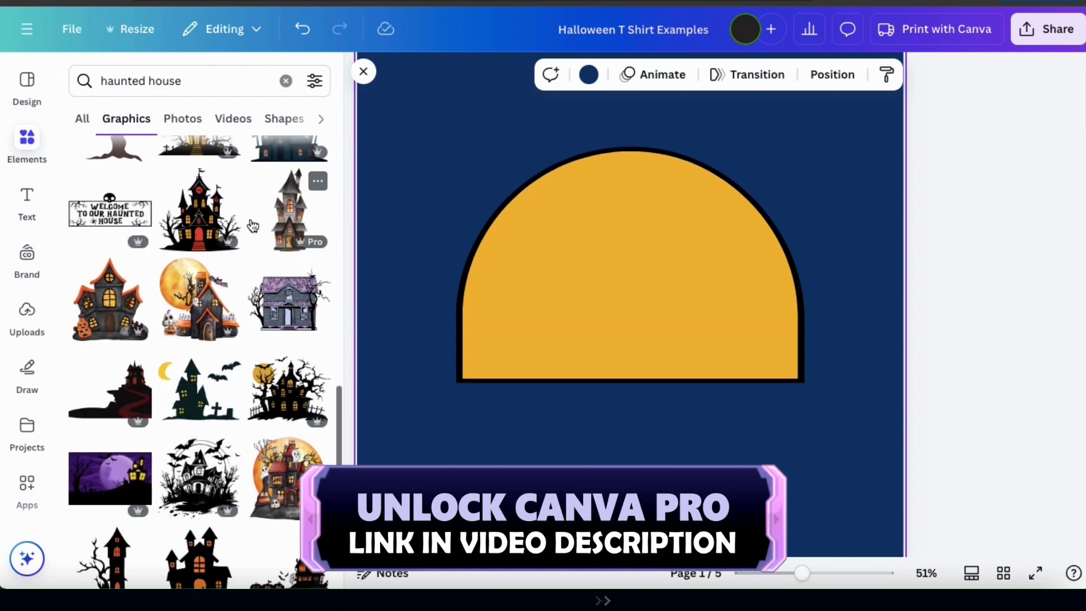
{"action": "scroll", "coordinate": [253, 226], "scroll_direction": "down", "scroll_amount": 1}
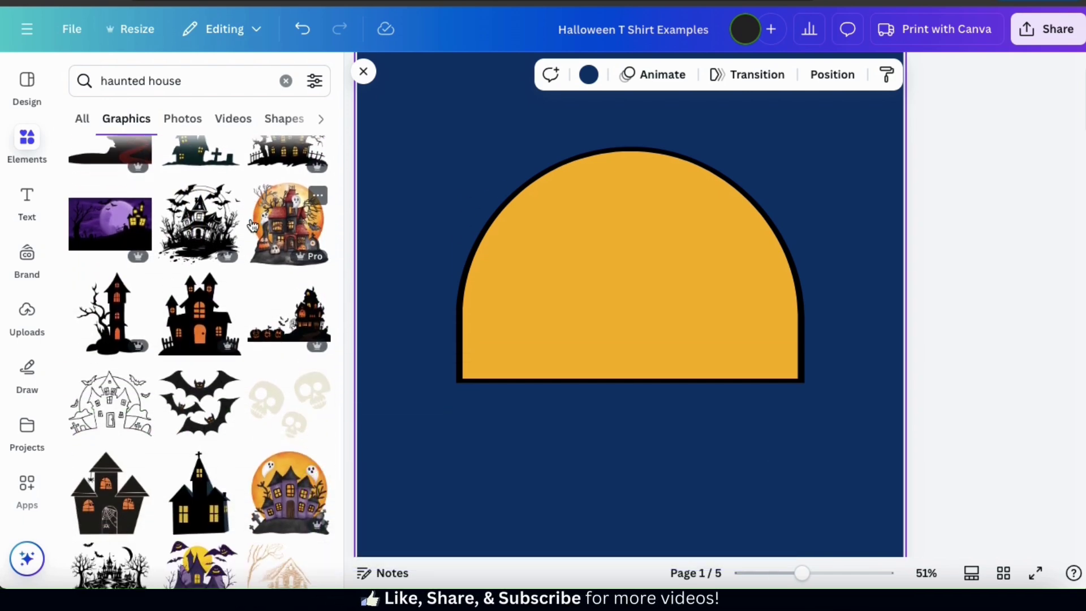
{"action": "left_click", "coordinate": [205, 327]}
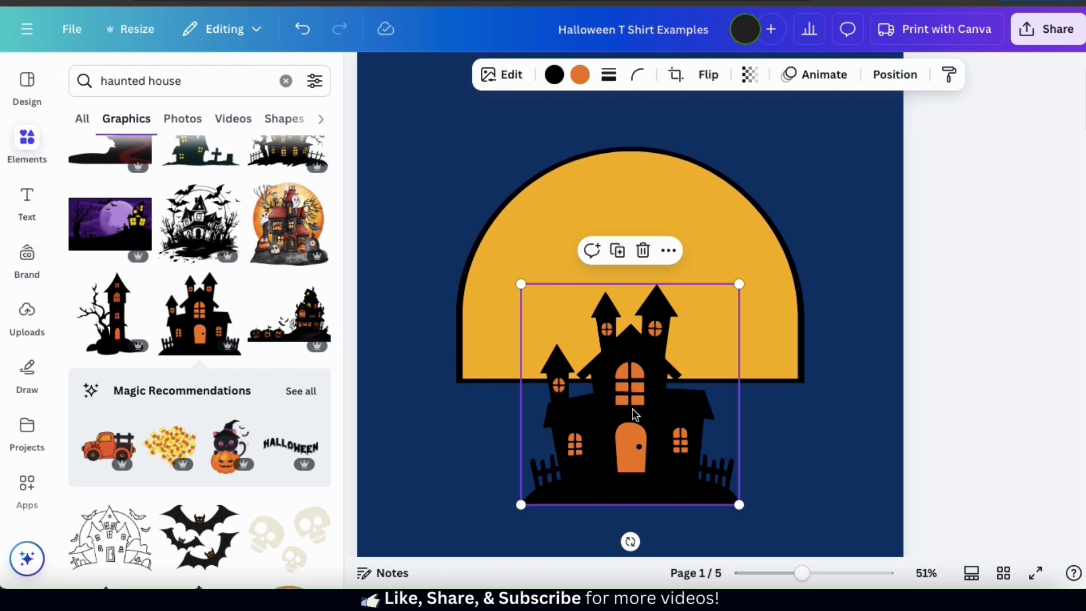
Enlarge the haunted house slightly and centre it on the yellow arch with its base on the arch's bottom border.
{"action": "left_click_drag", "start_coordinate": [632, 410], "coordinate": [633, 293]}
{"action": "left_click_drag", "start_coordinate": [519, 170], "coordinate": [490, 137]}
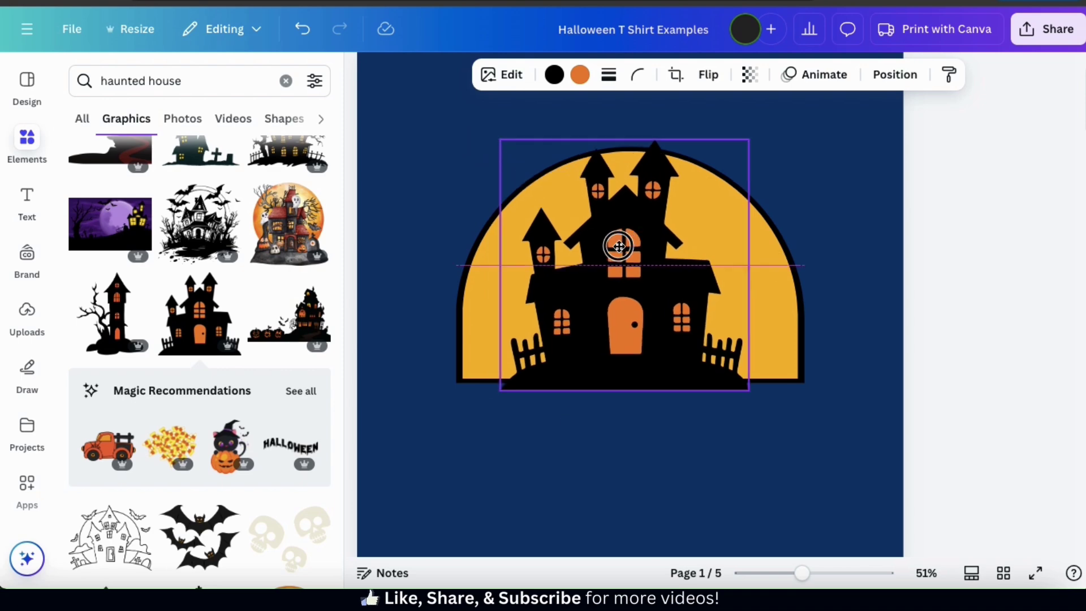
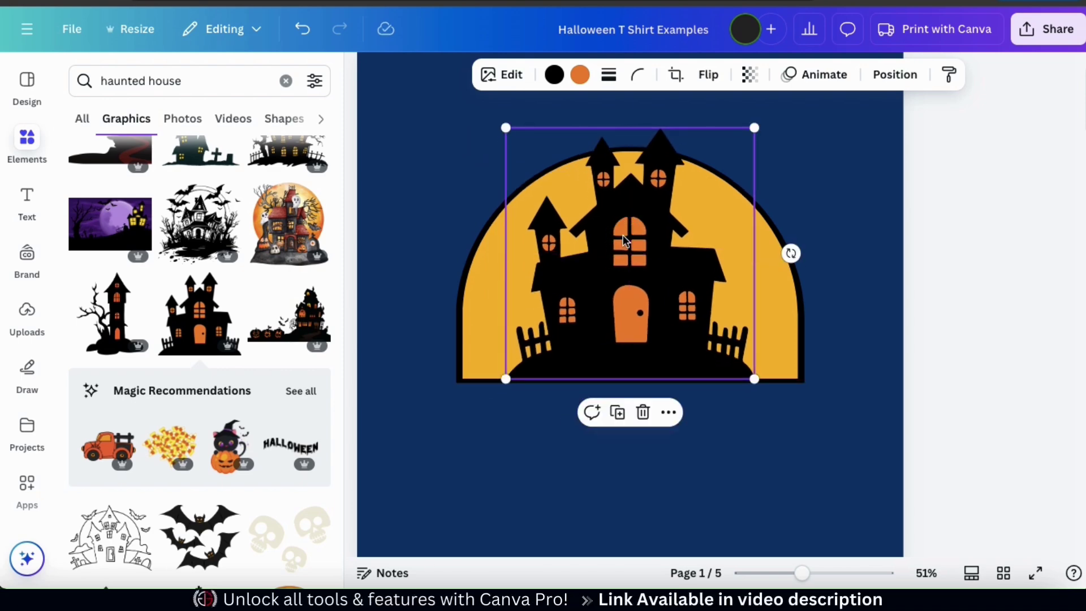
{"action": "left_click", "coordinate": [879, 394]}
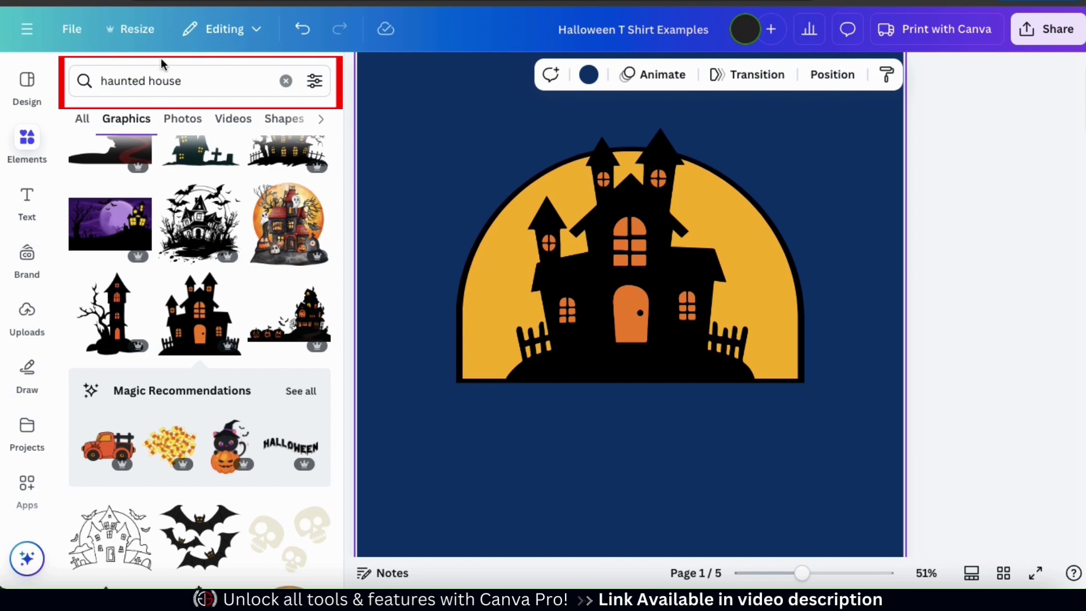
Search the graphics for "moon" and add the solid black crescent moon to the design.
{"action": "left_click", "coordinate": [286, 81]}
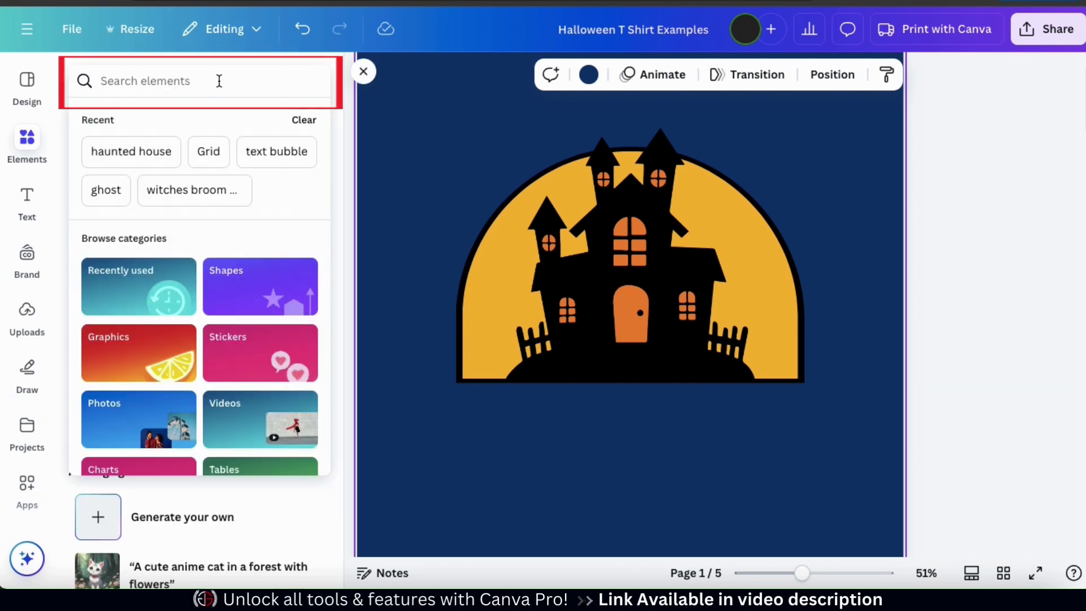
{"action": "type", "text": "moon"}
{"action": "key", "text": "Return"}
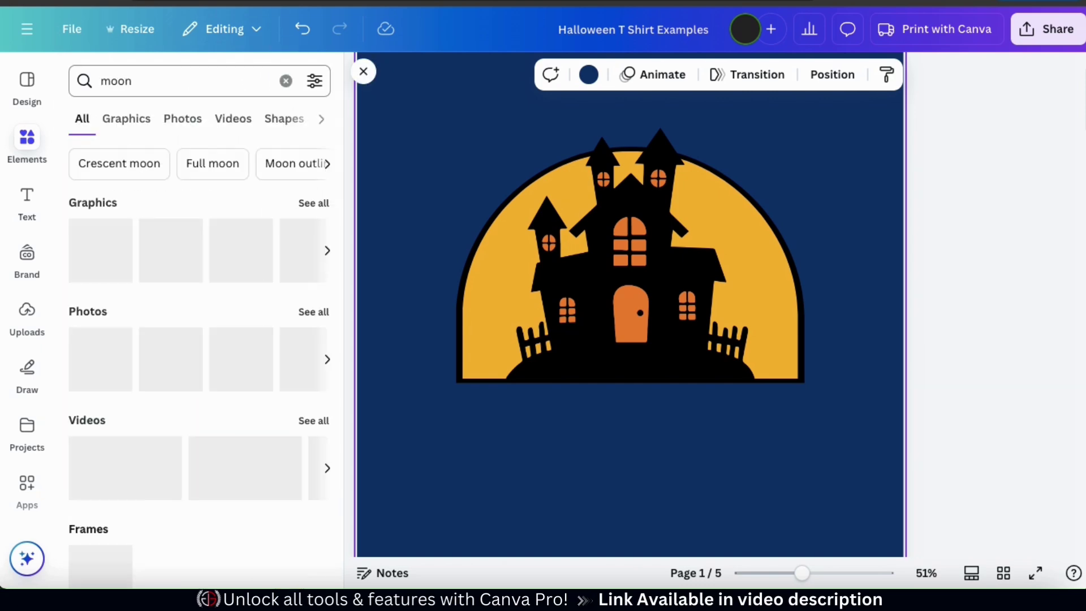
{"action": "left_click", "coordinate": [150, 124]}
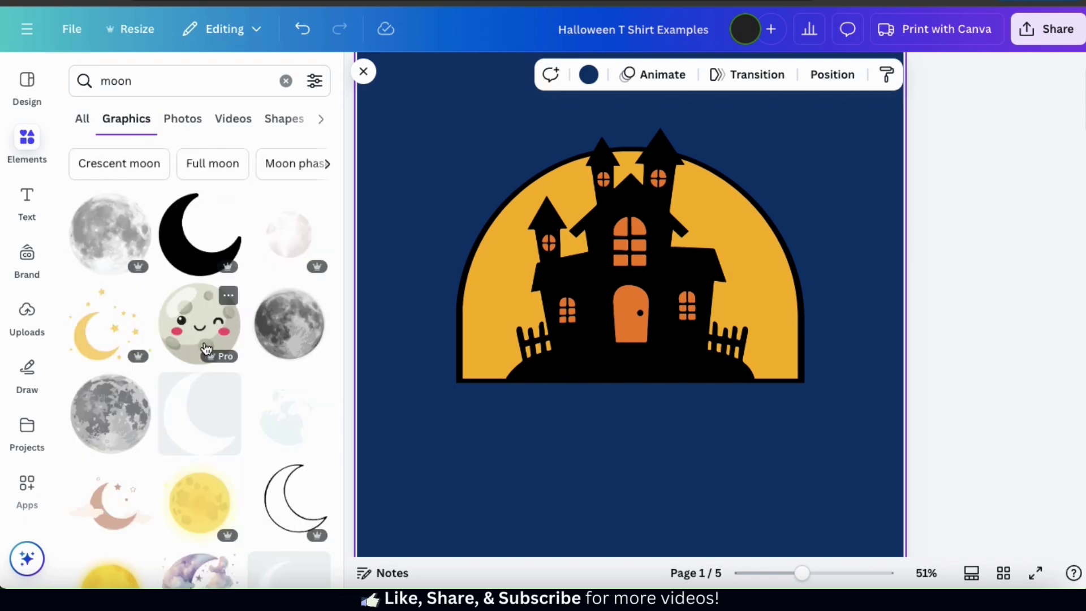
{"action": "scroll", "coordinate": [206, 349], "scroll_direction": "down", "scroll_amount": 2}
{"action": "scroll", "coordinate": [207, 349], "scroll_direction": "down", "scroll_amount": 8}
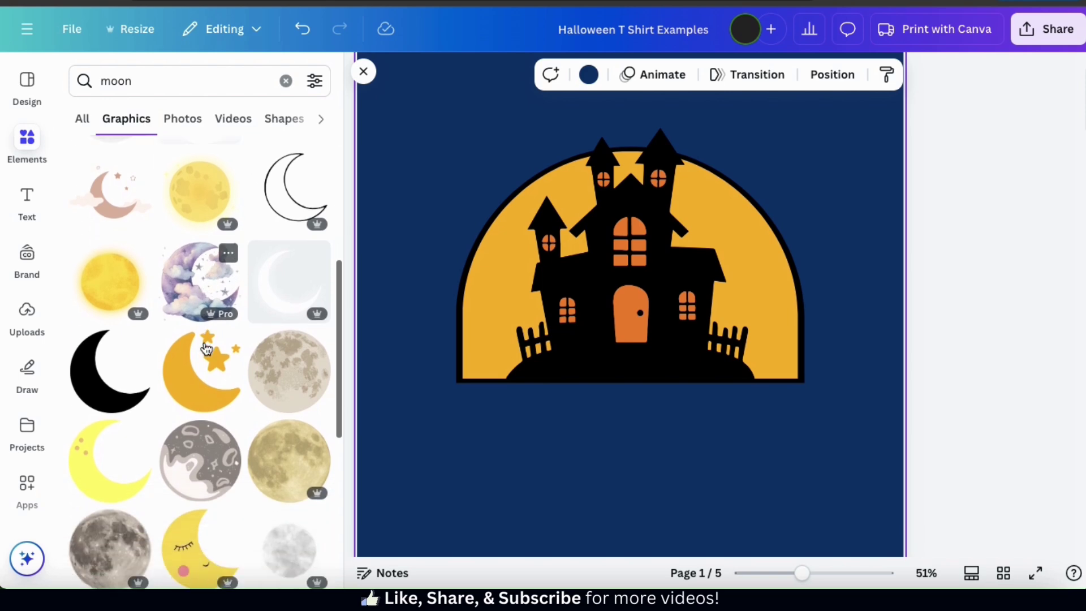
{"action": "scroll", "coordinate": [205, 328], "scroll_direction": "down", "scroll_amount": 1}
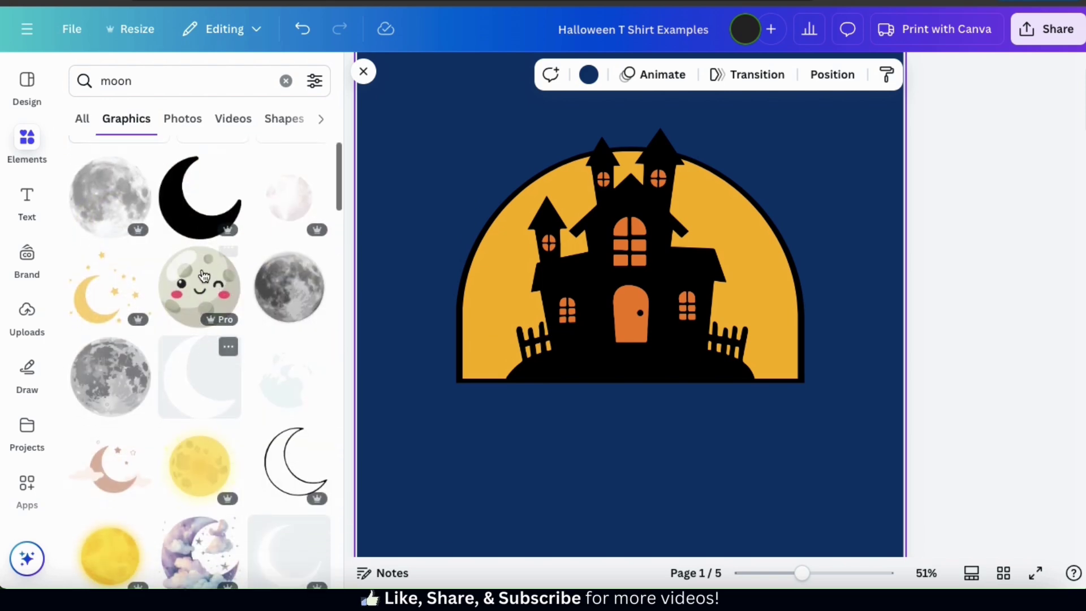
{"action": "left_click", "coordinate": [192, 213]}
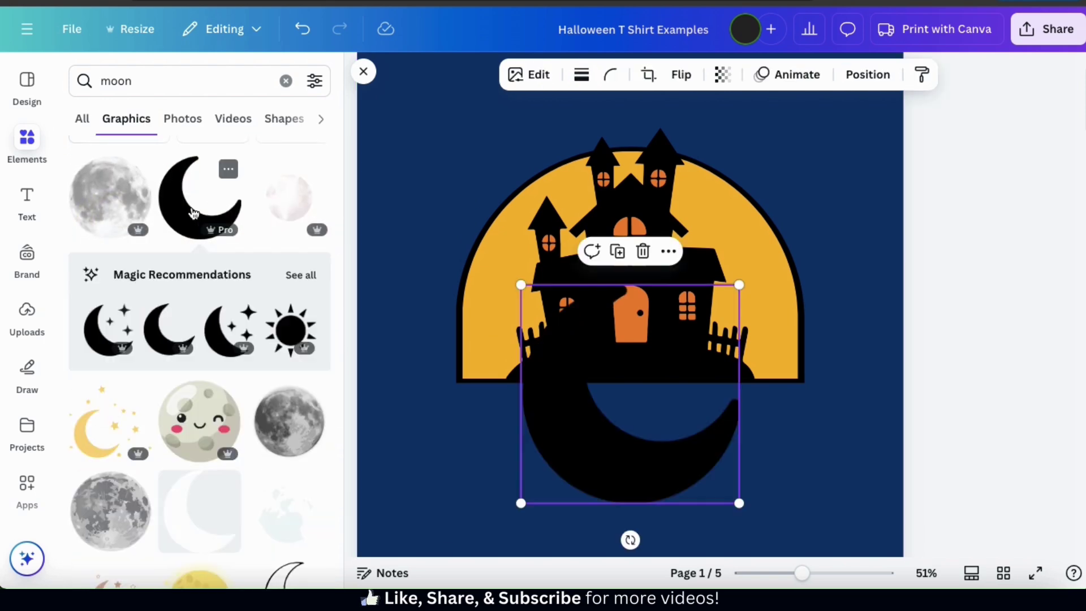
Shrink the crescent moon to a small accent, flip it horizontally and place it in the yellow area right of the tallest tower.
{"action": "left_click_drag", "start_coordinate": [742, 506], "coordinate": [604, 373]}
{"action": "left_click_drag", "start_coordinate": [552, 337], "coordinate": [547, 172]}
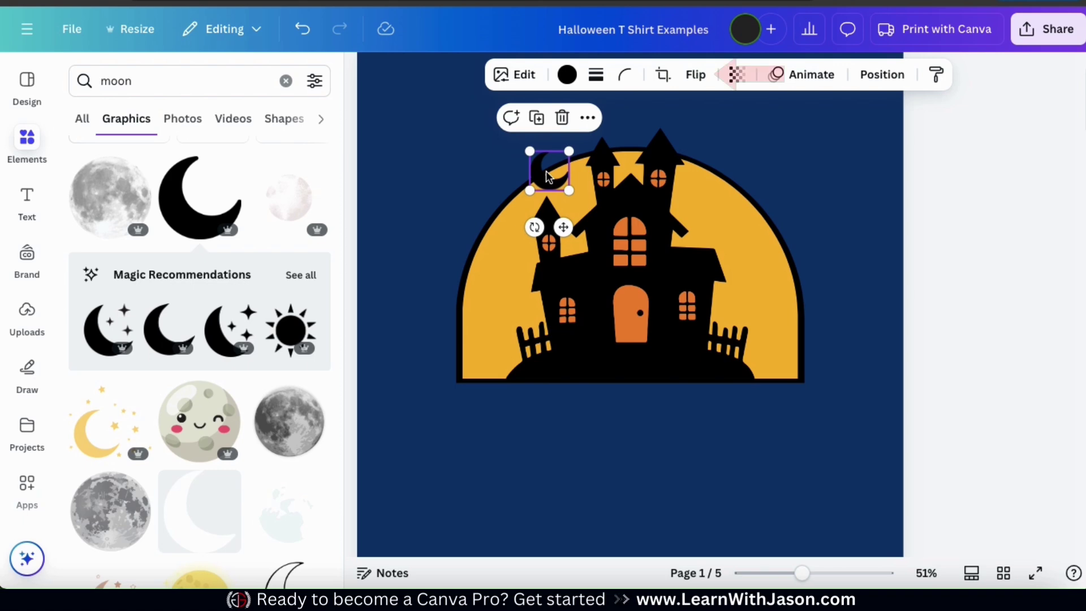
{"action": "left_click", "coordinate": [696, 79]}
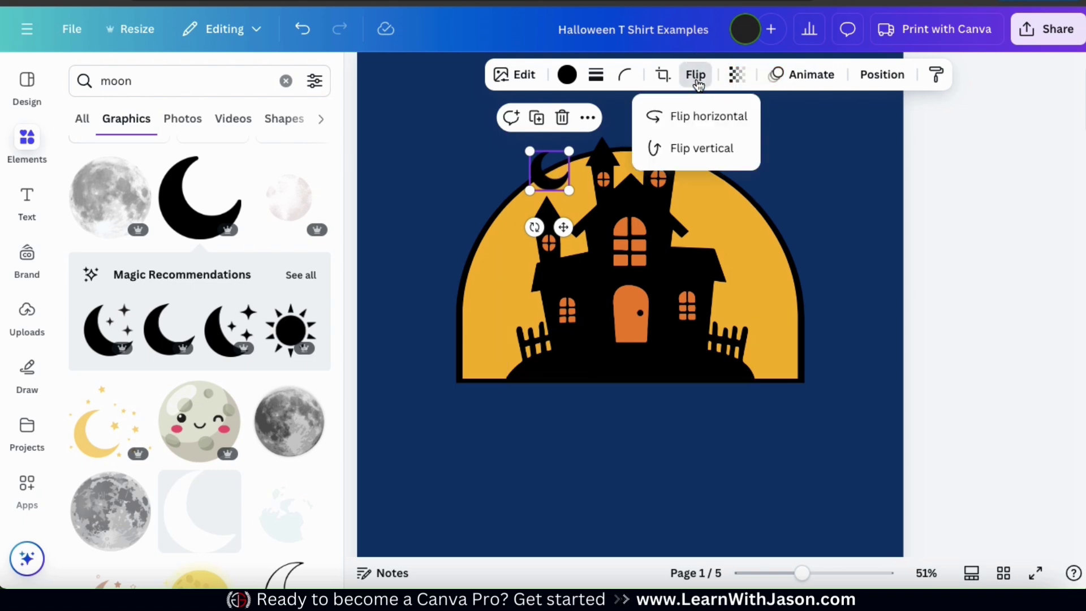
{"action": "left_click", "coordinate": [699, 120]}
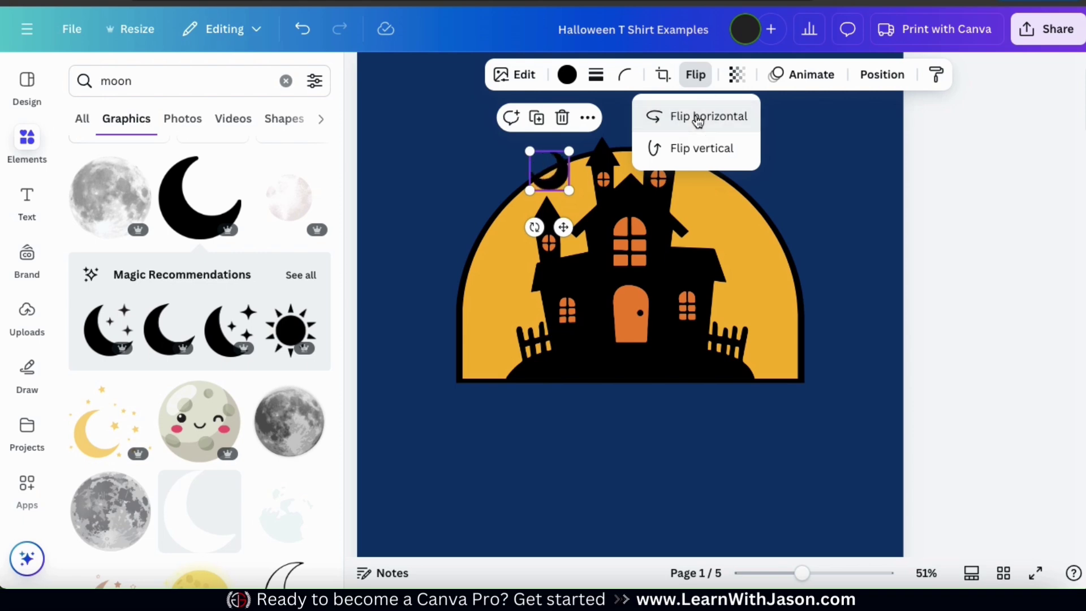
{"action": "left_click_drag", "start_coordinate": [551, 172], "coordinate": [711, 215]}
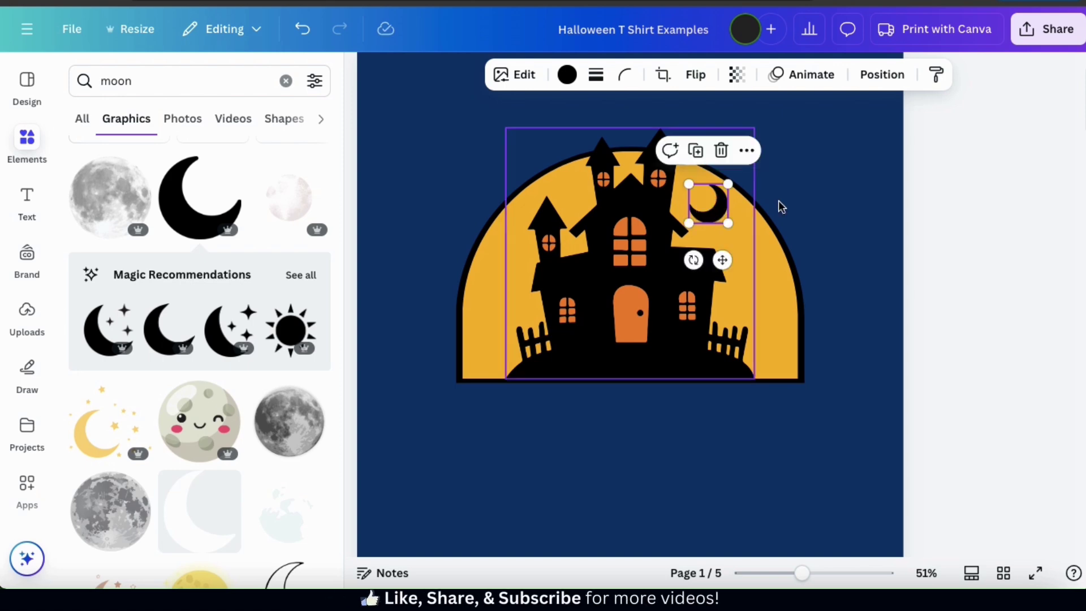
{"action": "left_click", "coordinate": [848, 195]}
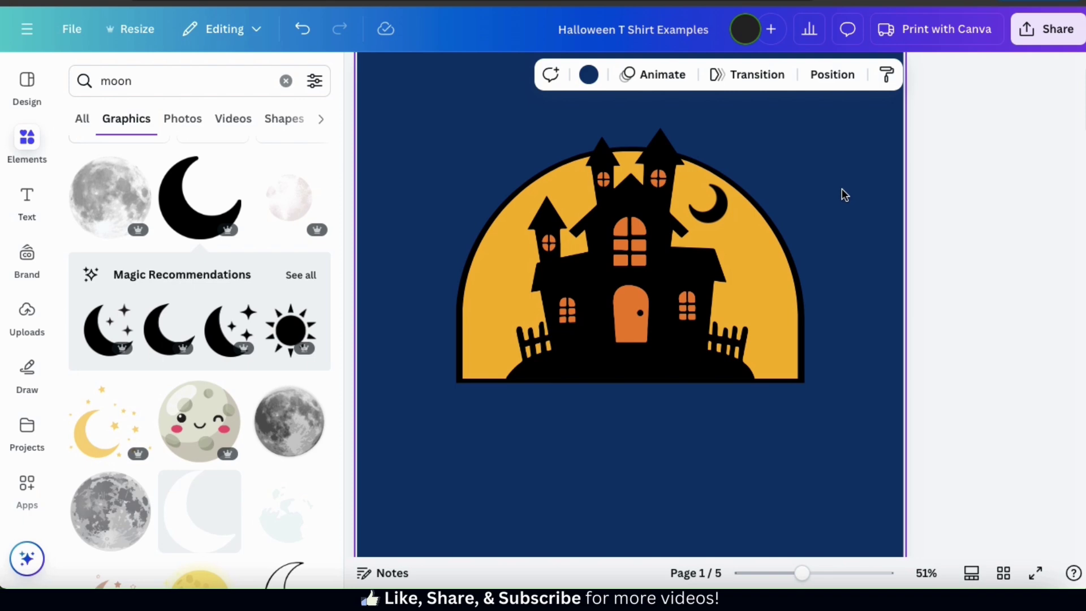
Search the graphics for "bats" and add the scattered group of black flying bats.
{"action": "left_click", "coordinate": [284, 81]}
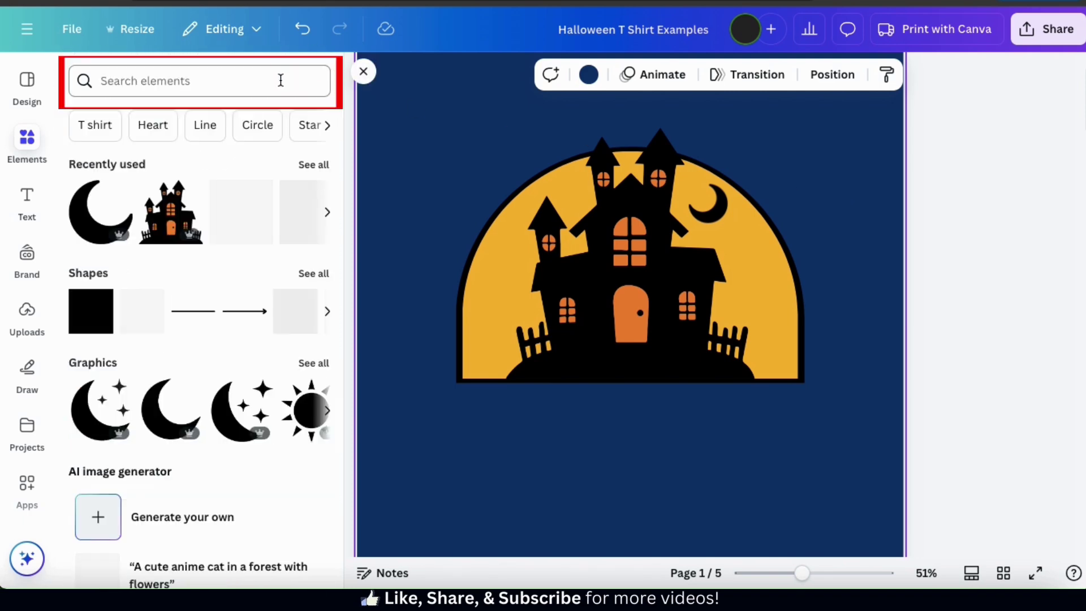
{"action": "left_click", "coordinate": [227, 87]}
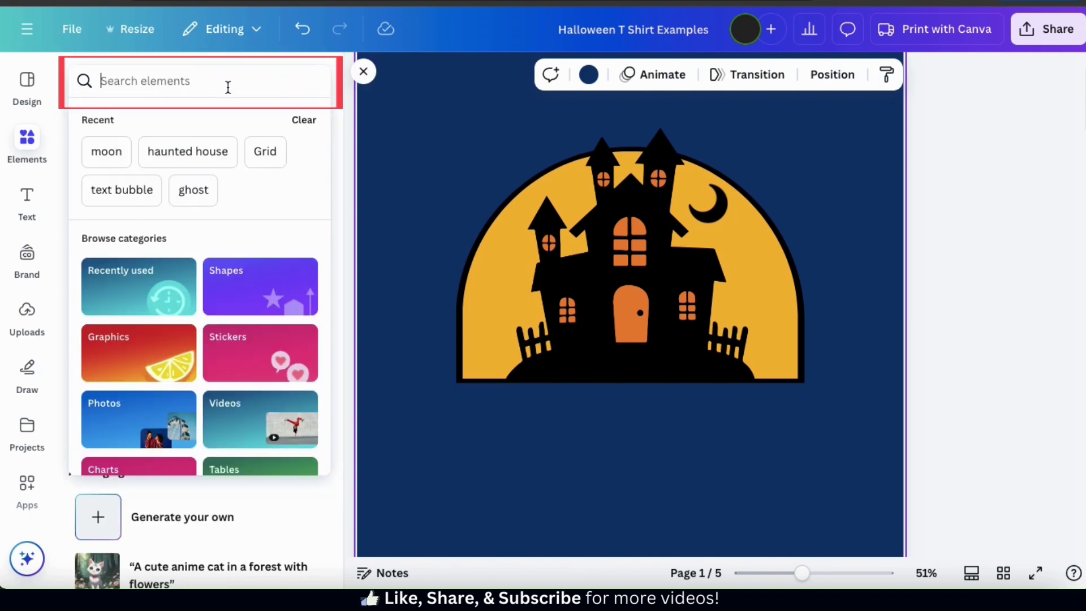
{"action": "type", "text": "bats"}
{"action": "key", "text": "Return"}
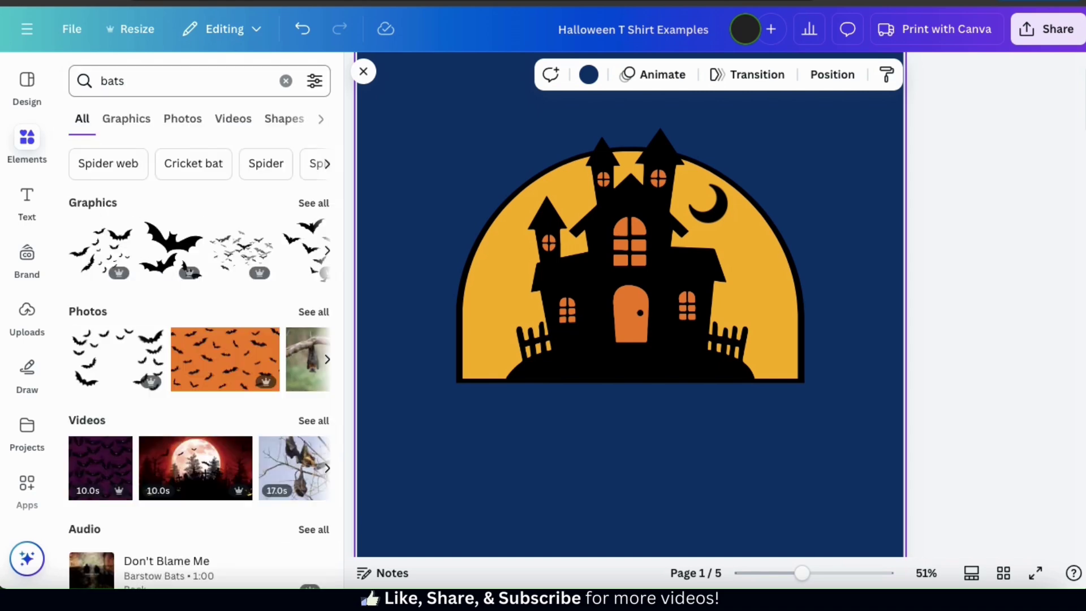
{"action": "left_click", "coordinate": [147, 124]}
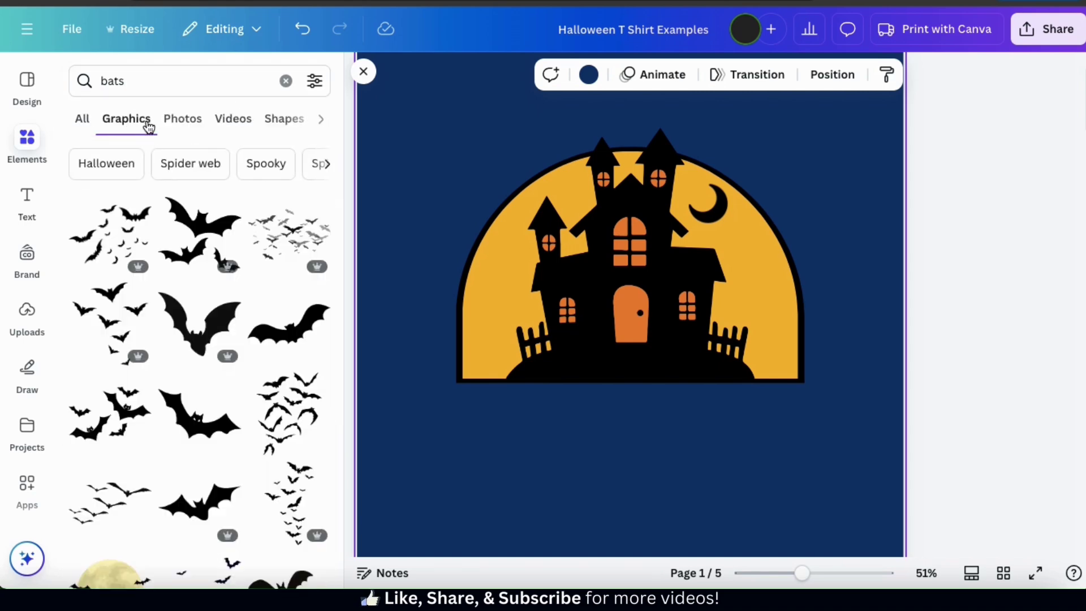
{"action": "scroll", "coordinate": [206, 290], "scroll_direction": "down", "scroll_amount": 7}
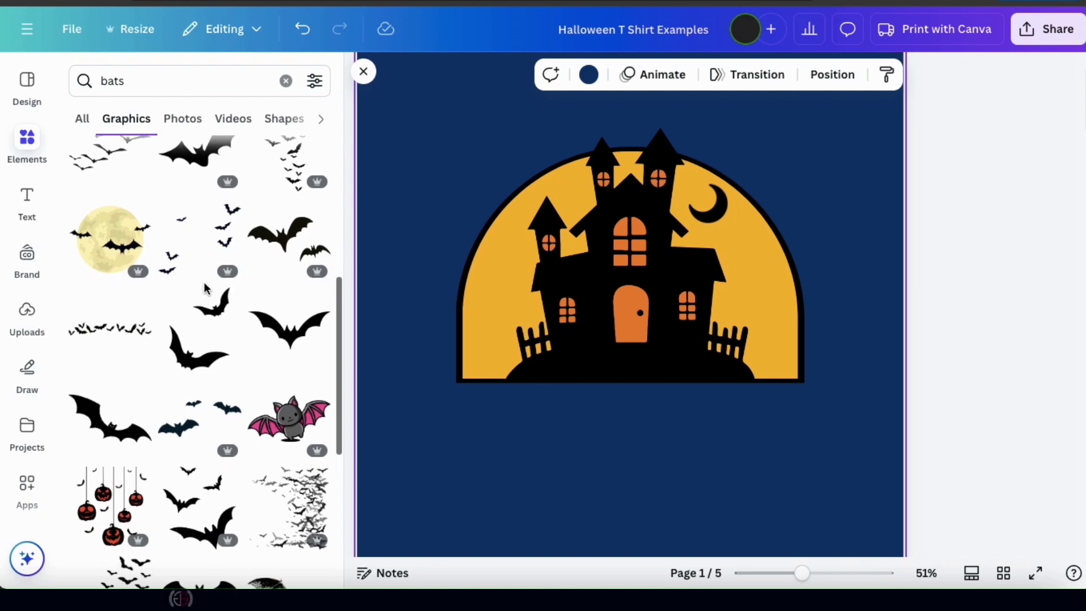
{"action": "mouse_move", "coordinate": [289, 296]}
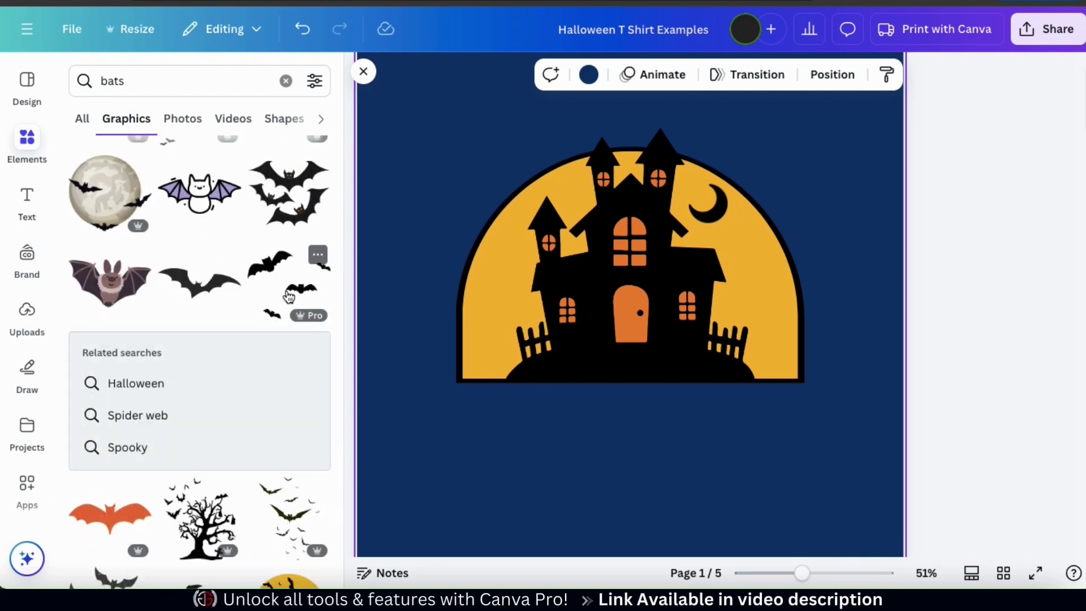
{"action": "left_click", "coordinate": [289, 296]}
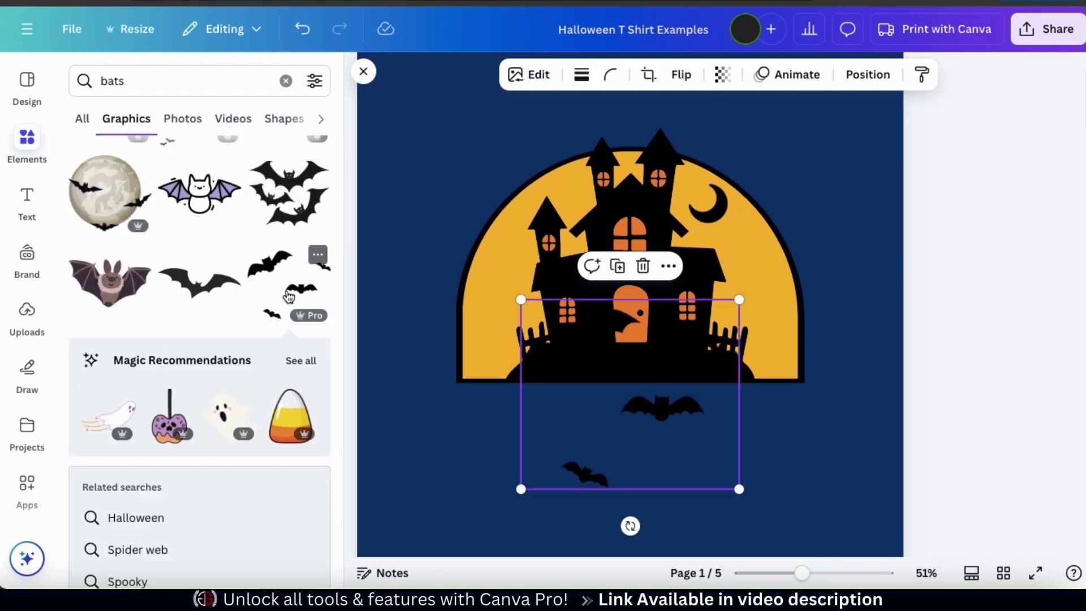
Shrink the bat group to about a third of its size and place it beside the house's left tower.
{"action": "left_click_drag", "start_coordinate": [630, 406], "coordinate": [564, 264]}
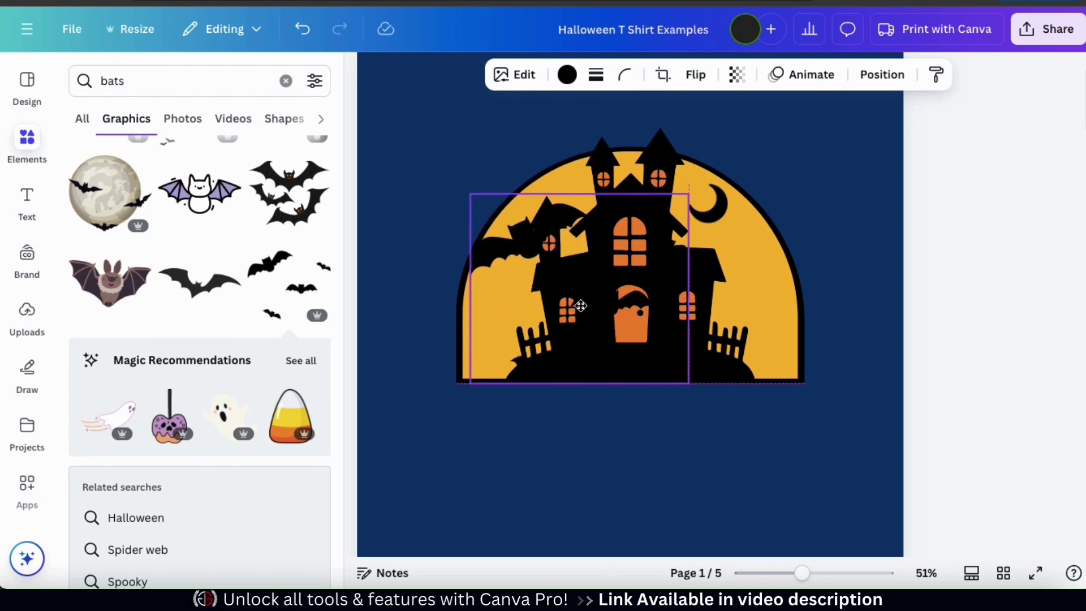
{"action": "left_click_drag", "start_coordinate": [690, 382], "coordinate": [549, 259]}
{"action": "left_click_drag", "start_coordinate": [506, 218], "coordinate": [533, 253]}
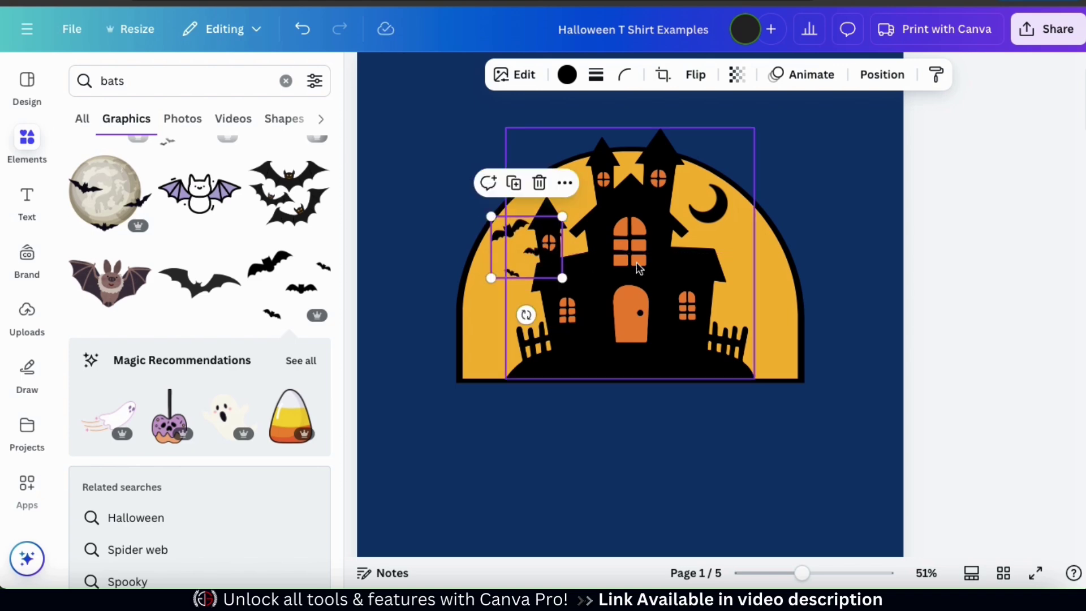
{"action": "left_click", "coordinate": [885, 289]}
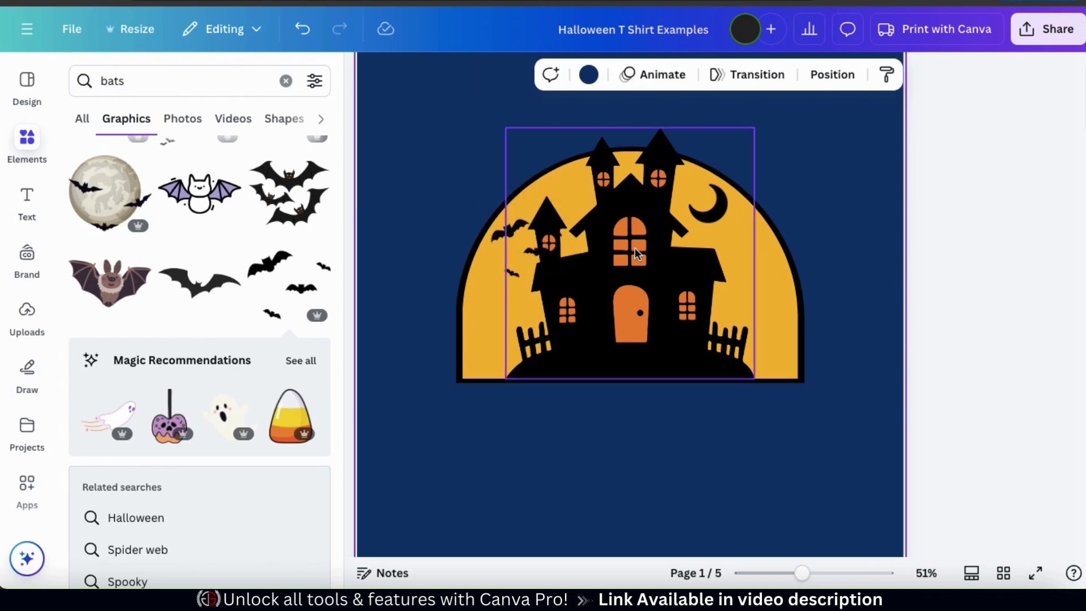
Duplicate the bat group, flip the copy horizontally, make it slightly smaller and place it below the moon.
{"action": "left_click", "coordinate": [543, 221]}
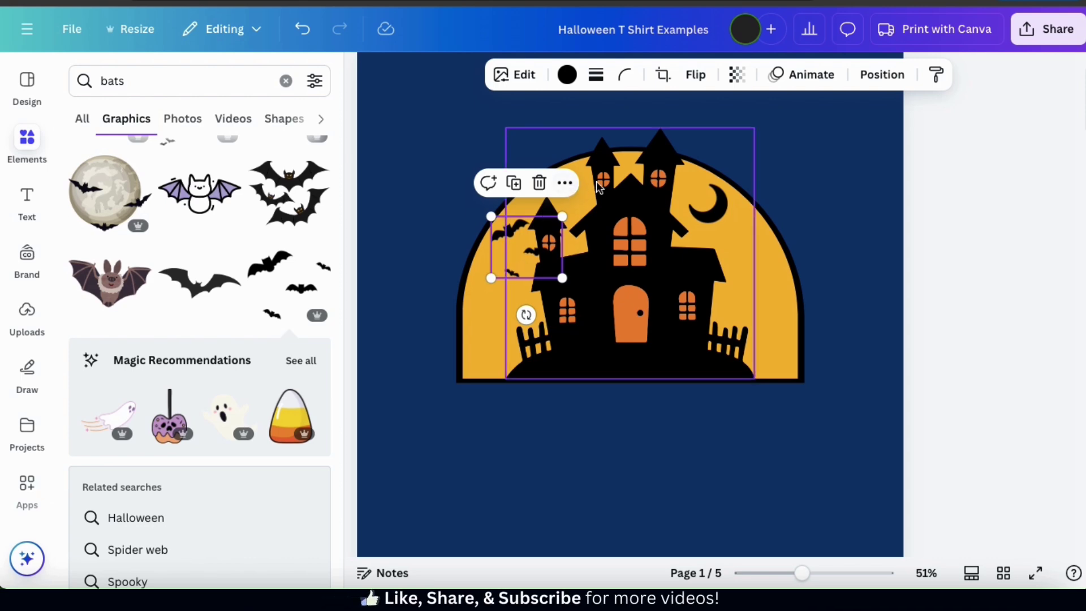
{"action": "left_click", "coordinate": [514, 185]}
{"action": "left_click_drag", "start_coordinate": [529, 244], "coordinate": [717, 250]}
{"action": "left_click", "coordinate": [696, 74]}
{"action": "left_click", "coordinate": [652, 116]}
{"action": "left_click_drag", "start_coordinate": [724, 256], "coordinate": [739, 282]}
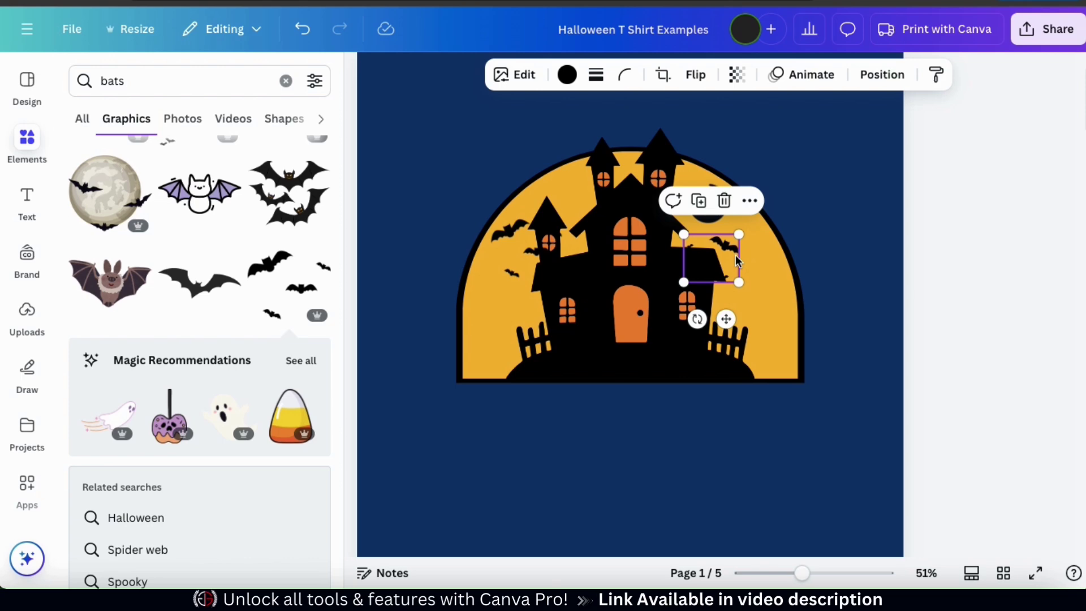
{"action": "left_click", "coordinate": [974, 383]}
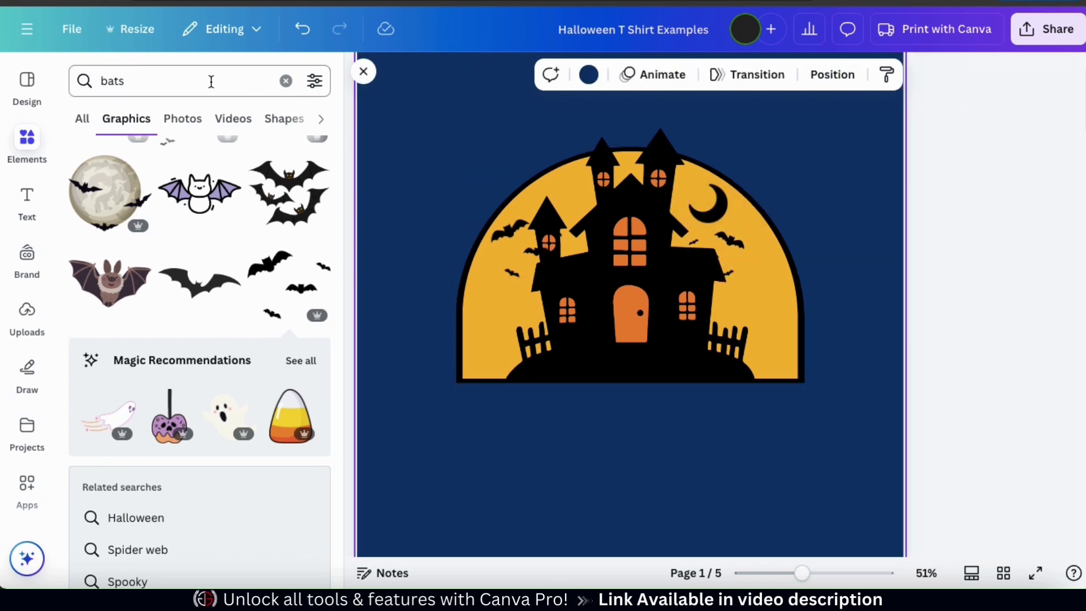
Replace the bats search with a graphics search for "Cemetery ground".
{"action": "left_click", "coordinate": [286, 81]}
{"action": "type", "text": "Cemetery ground"}
{"action": "key", "text": "Return"}
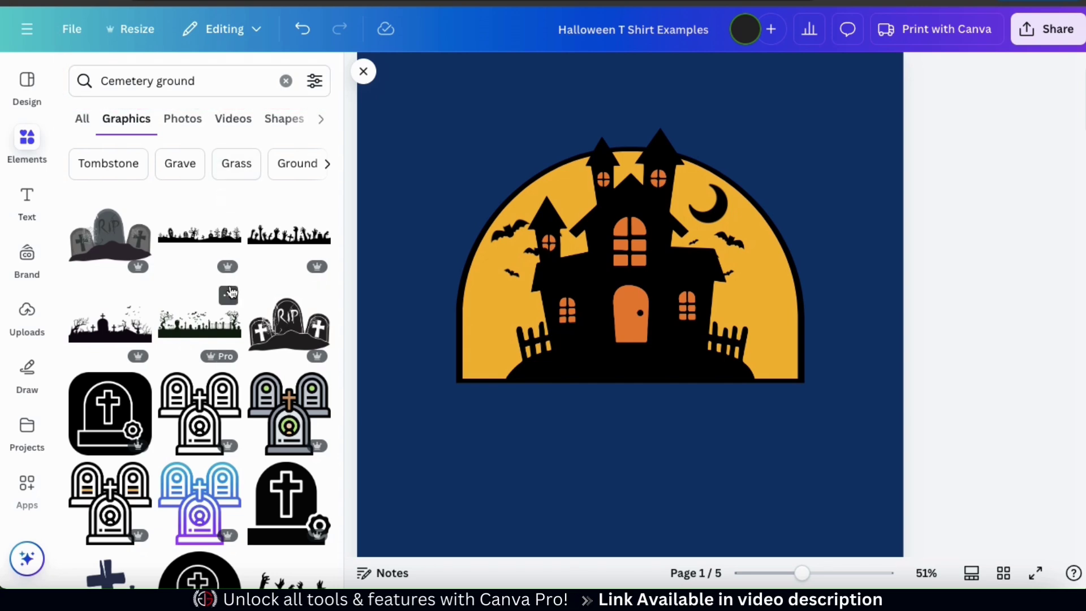
Add the grey RIP tombstone trio from the results, shrink it by about 40% and place it at the arch's lower-left corner.
{"action": "scroll", "coordinate": [230, 292], "scroll_direction": "down", "scroll_amount": 9}
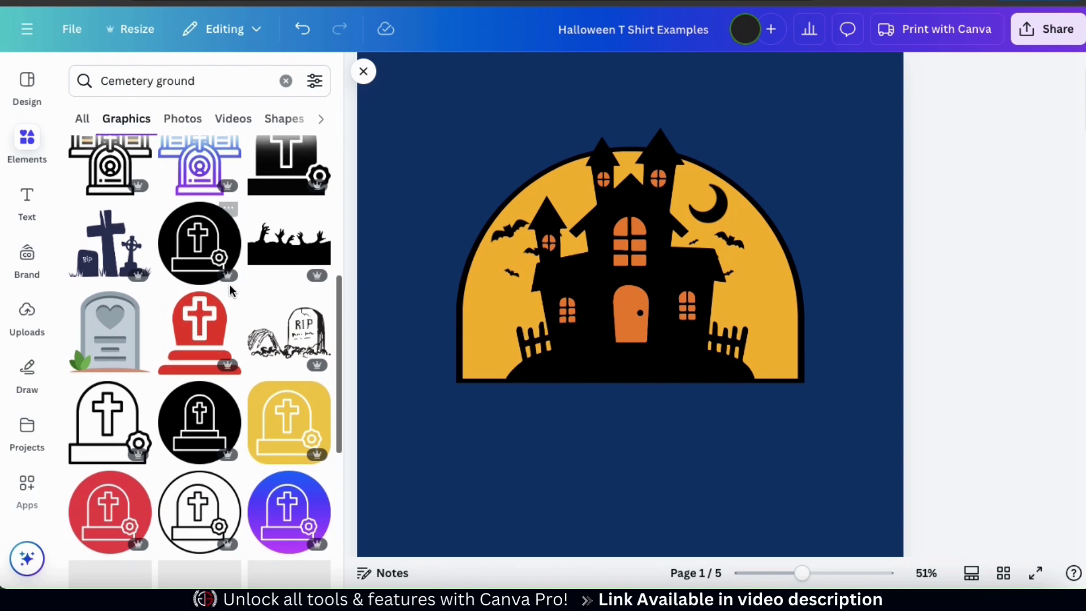
{"action": "scroll", "coordinate": [232, 291], "scroll_direction": "down", "scroll_amount": 4}
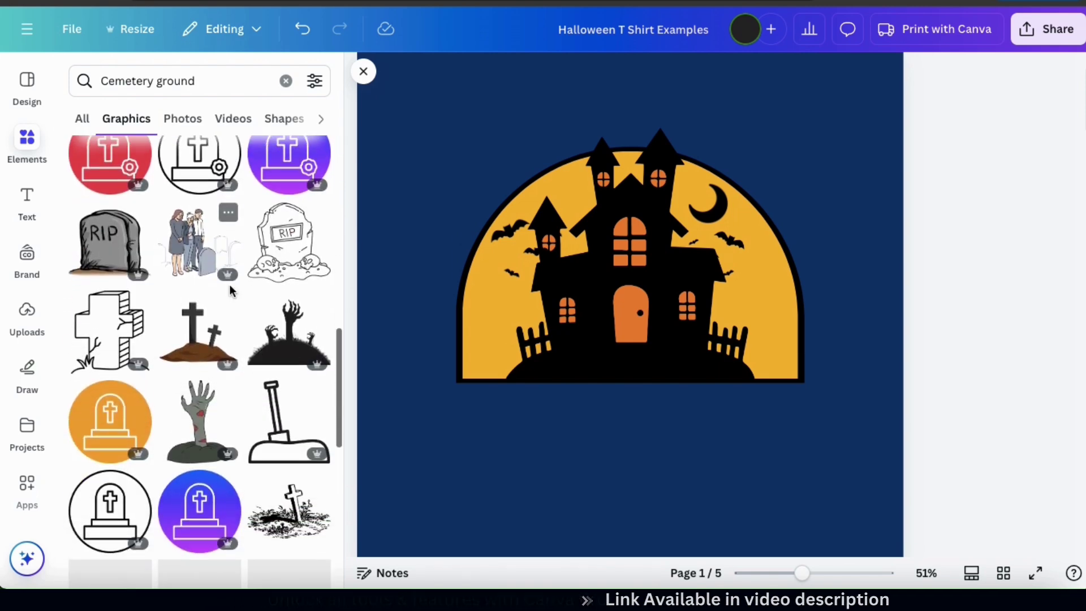
{"action": "scroll", "coordinate": [170, 260], "scroll_direction": "down", "scroll_amount": 8}
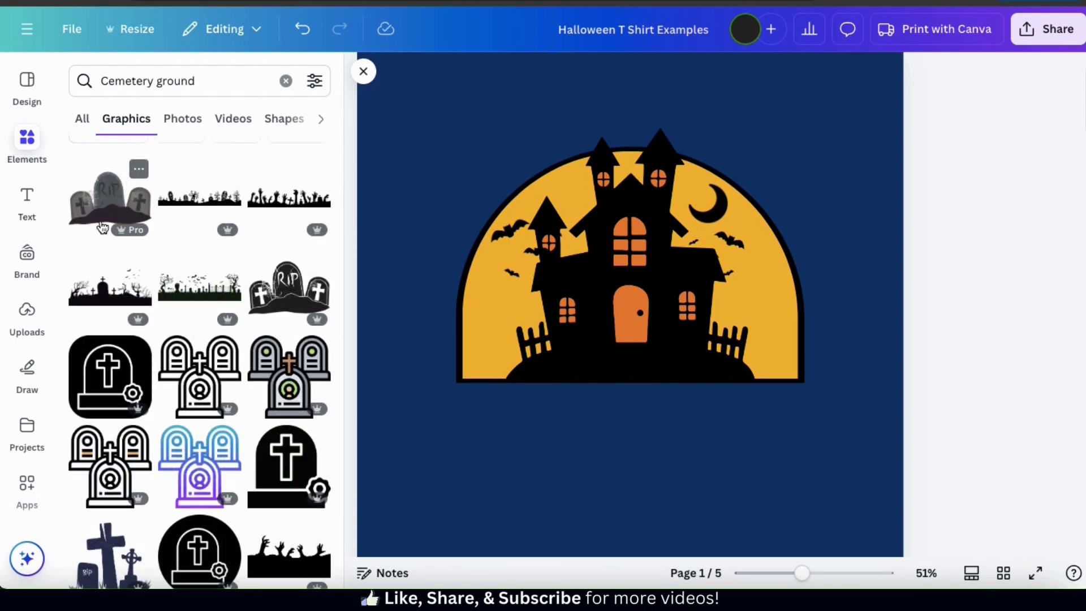
{"action": "left_click", "coordinate": [102, 227]}
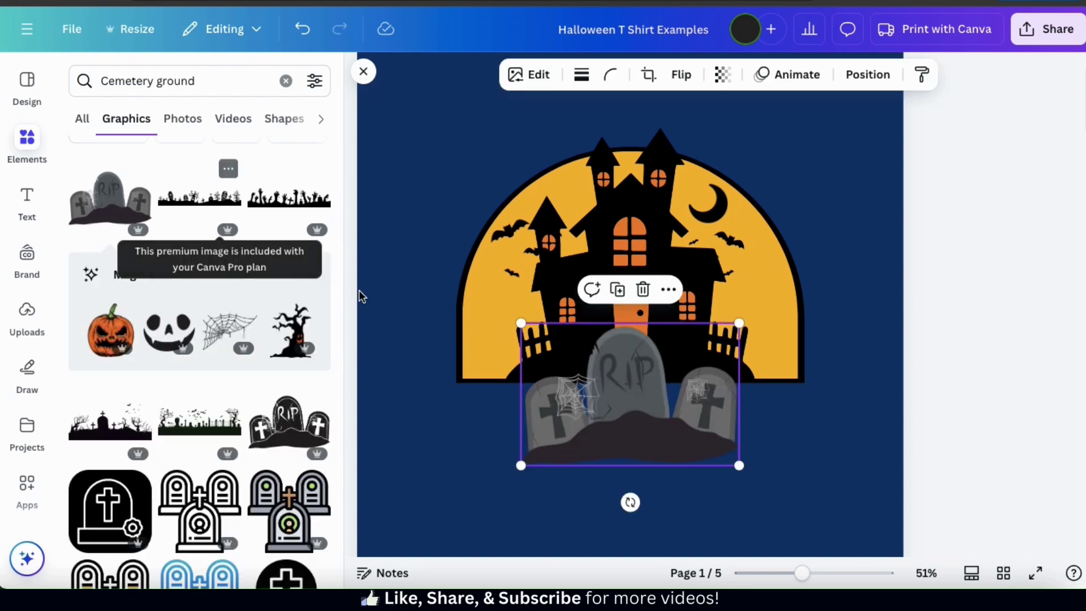
{"action": "left_click_drag", "start_coordinate": [608, 421], "coordinate": [504, 376]}
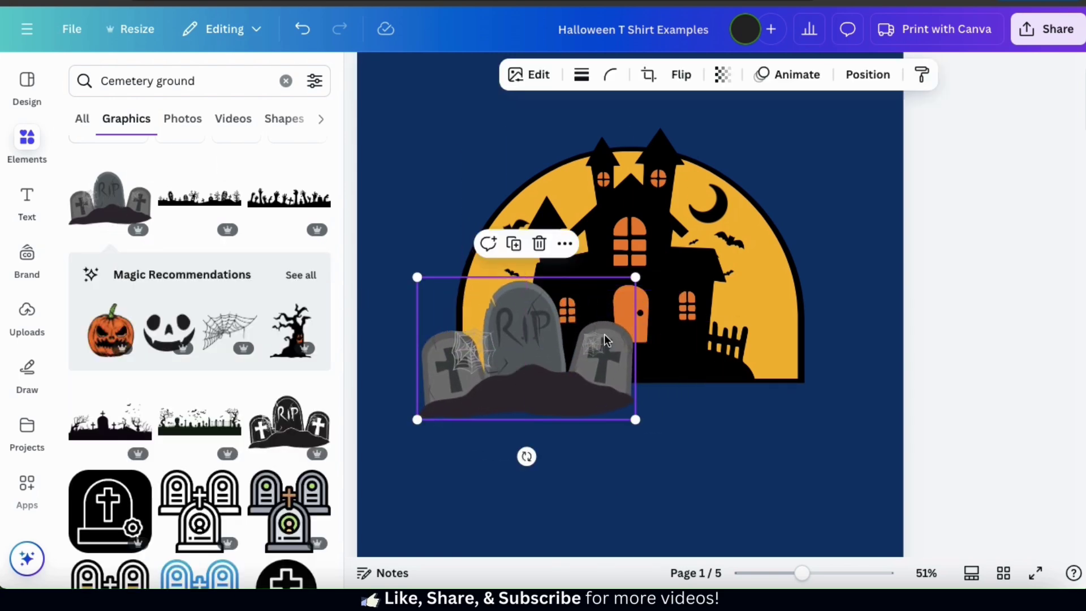
{"action": "left_click_drag", "start_coordinate": [638, 279], "coordinate": [548, 332]}
{"action": "left_click_drag", "start_coordinate": [482, 374], "coordinate": [505, 365]}
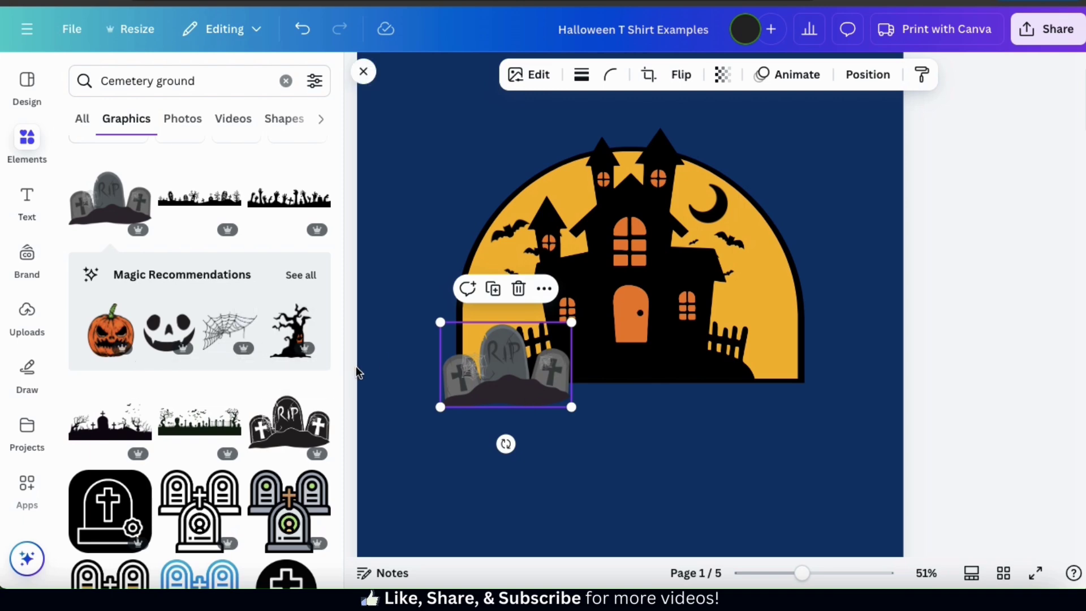
Add the recommended spooky tree with the glowing orange face and place it at the arch's lower-left corner beside the tombstones.
{"action": "left_click", "coordinate": [294, 339]}
{"action": "left_click_drag", "start_coordinate": [701, 280], "coordinate": [558, 364]}
{"action": "left_click", "coordinate": [918, 324]}
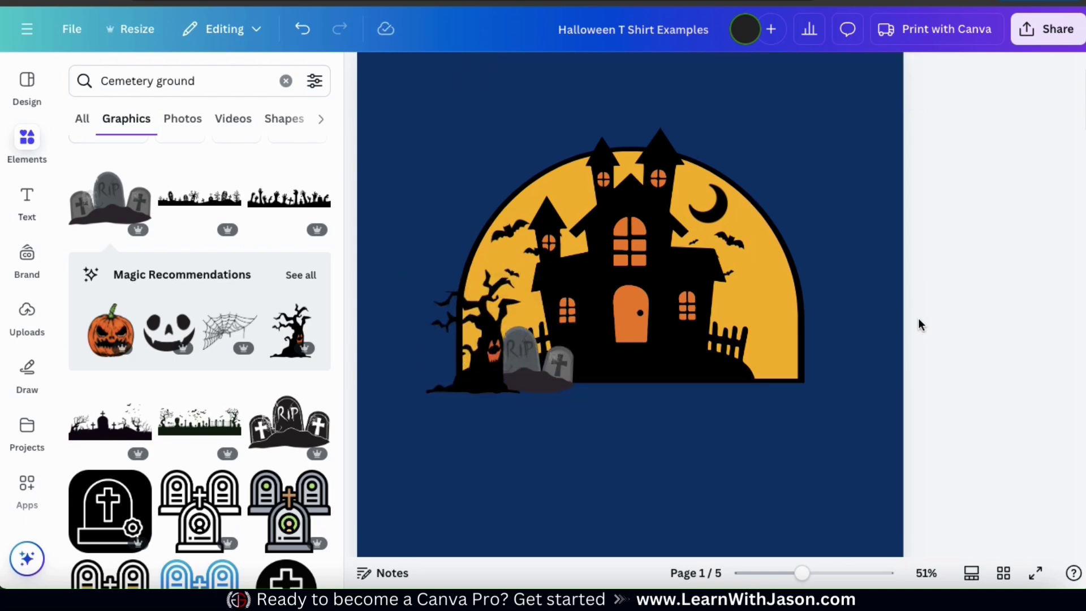
Add the black graveyard hill with bare tree, hanging spider and zombie hands, and place it at the arch's lower-right corner.
{"action": "scroll", "coordinate": [194, 299], "scroll_direction": "down", "scroll_amount": 10}
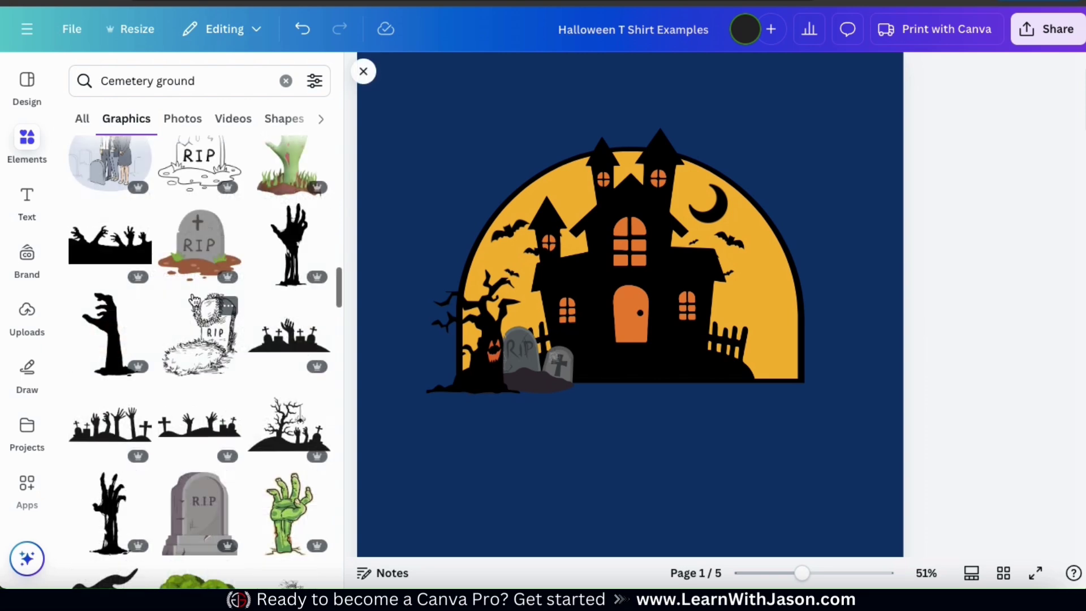
{"action": "scroll", "coordinate": [194, 300], "scroll_direction": "down", "scroll_amount": 3}
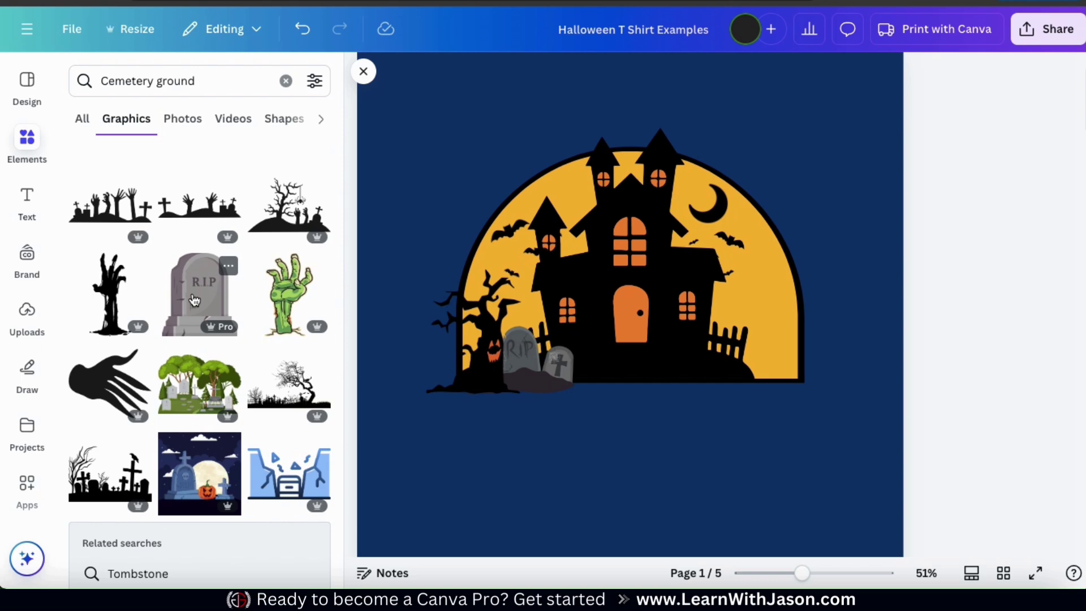
{"action": "scroll", "coordinate": [194, 299], "scroll_direction": "down", "scroll_amount": 1}
{"action": "left_click", "coordinate": [289, 176]}
{"action": "left_click_drag", "start_coordinate": [647, 417], "coordinate": [776, 342]}
Add the black arched-tombstone graveyard graphic, shrink it and place it between the house and the bare-tree hill.
{"action": "scroll", "coordinate": [208, 295], "scroll_direction": "down", "scroll_amount": 5}
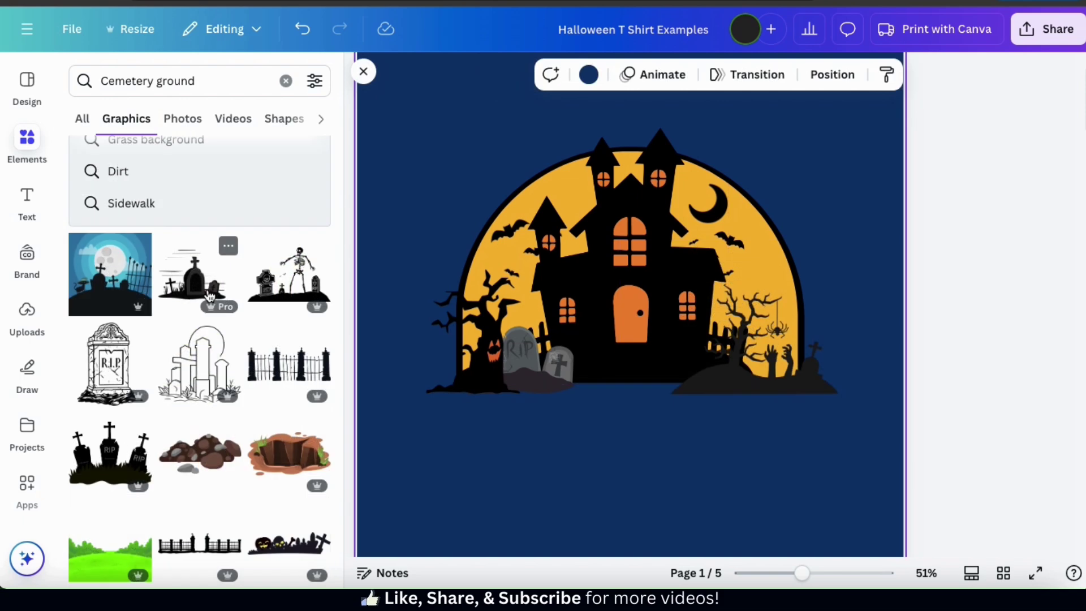
{"action": "left_click", "coordinate": [209, 296]}
{"action": "left_click_drag", "start_coordinate": [535, 449], "coordinate": [717, 364]}
{"action": "left_click_drag", "start_coordinate": [636, 259], "coordinate": [698, 276]}
{"action": "left_click_drag", "start_coordinate": [744, 328], "coordinate": [719, 366]}
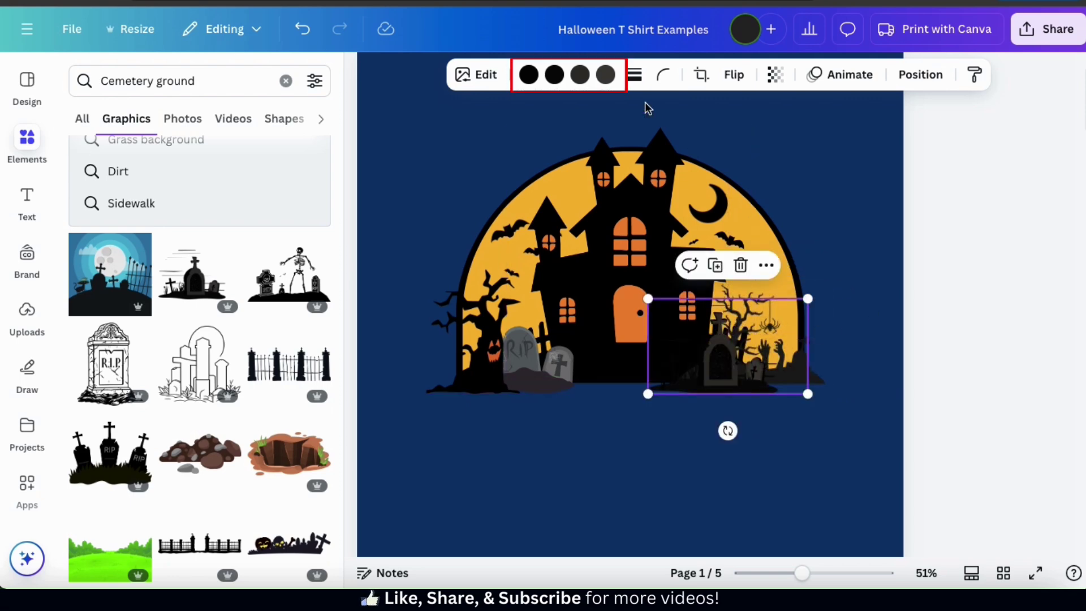
Lighten the arched-tombstone graphic's four dark colors to distinguishable greys, setting its darkest color to #121212.
{"action": "left_click", "coordinate": [606, 75]}
{"action": "left_click", "coordinate": [88, 201]}
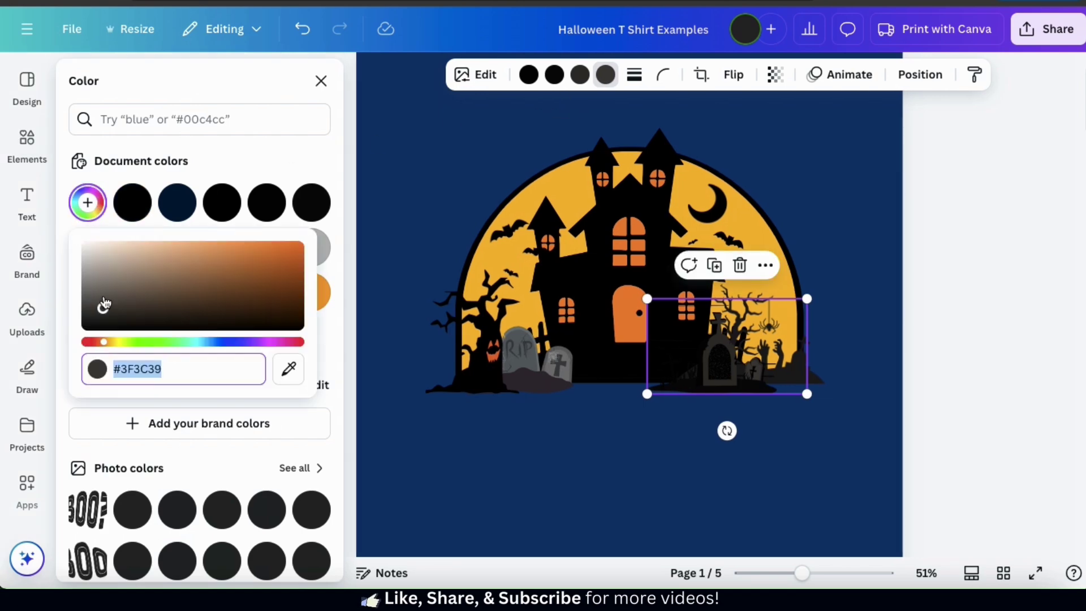
{"action": "left_click", "coordinate": [105, 295]}
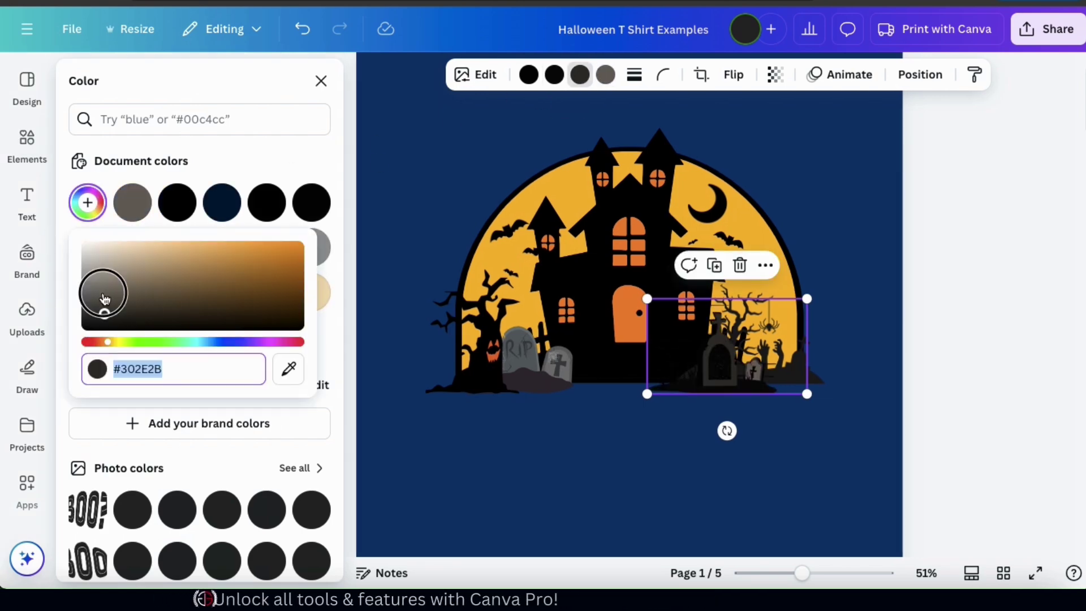
{"action": "left_click", "coordinate": [101, 292]}
{"action": "left_click_drag", "start_coordinate": [102, 308], "coordinate": [85, 323]}
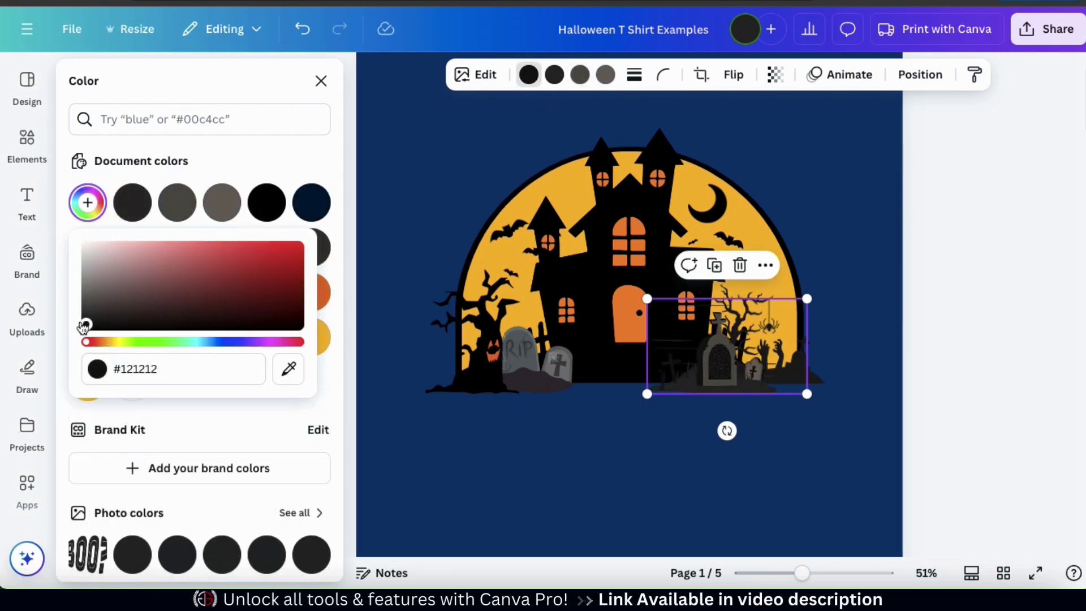
{"action": "left_click", "coordinate": [930, 334]}
{"action": "left_click", "coordinate": [932, 338]}
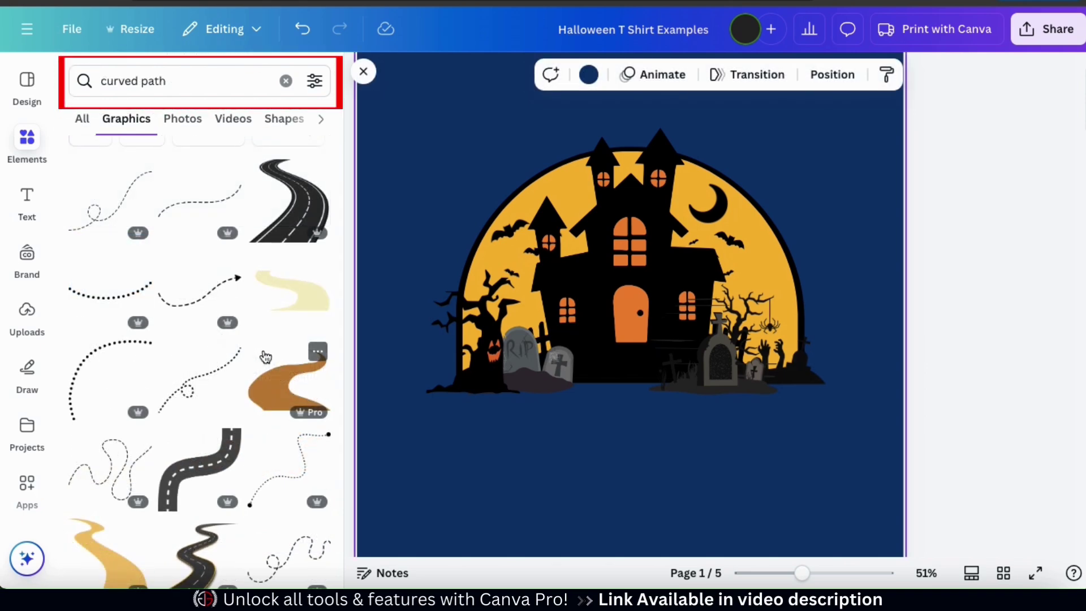
Add the orange winding path from the "curved path" graphics and place it so it leads down from the house's door.
{"action": "scroll", "coordinate": [265, 356], "scroll_direction": "down", "scroll_amount": 5}
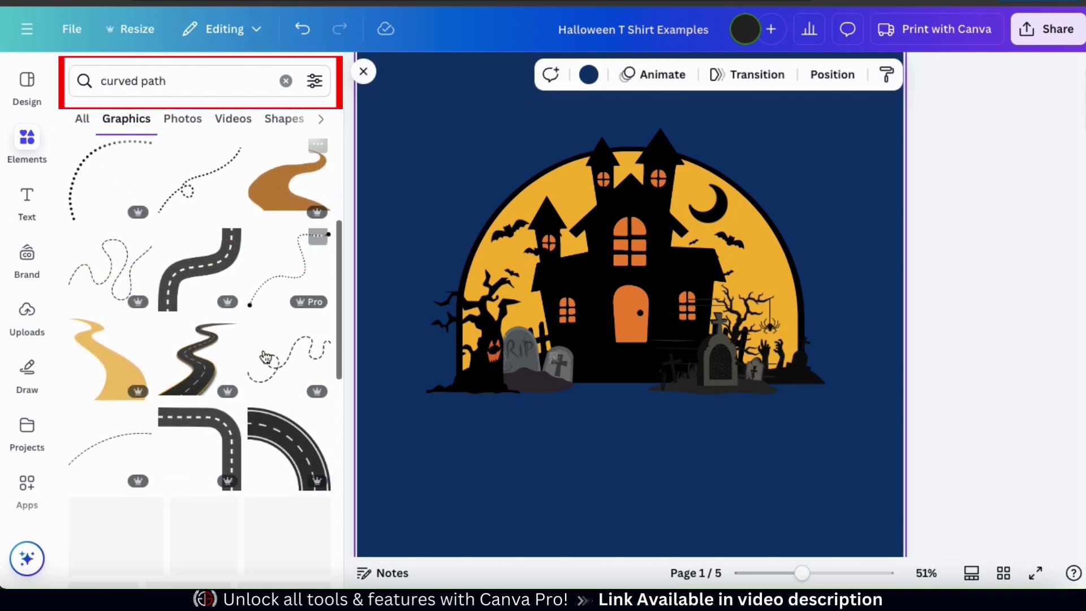
{"action": "scroll", "coordinate": [265, 356], "scroll_direction": "up", "scroll_amount": 5}
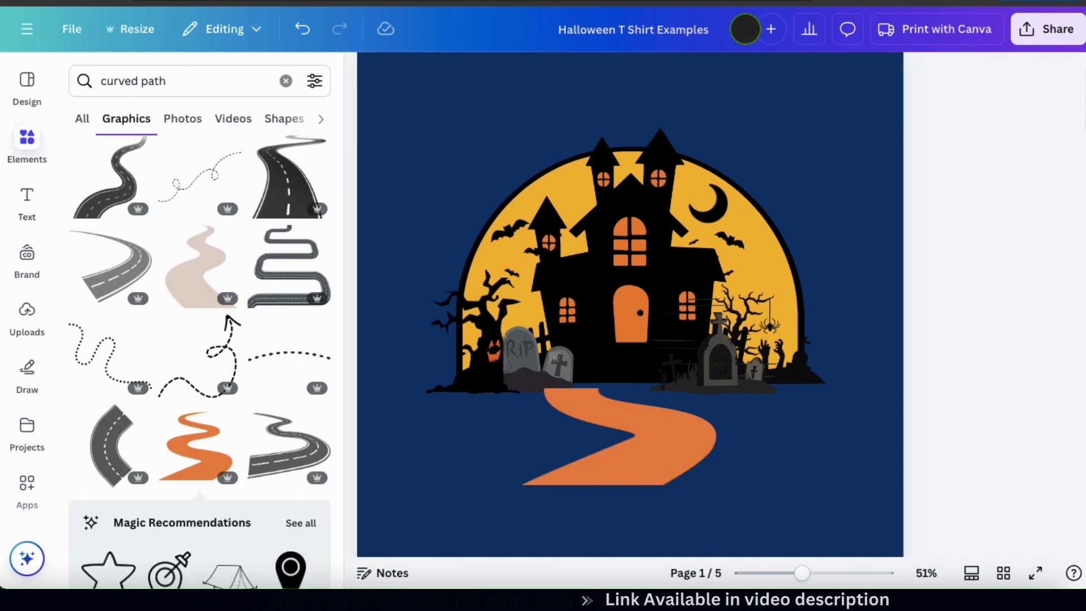
{"action": "left_click", "coordinate": [664, 430]}
{"action": "left_click_drag", "start_coordinate": [663, 429], "coordinate": [716, 419]}
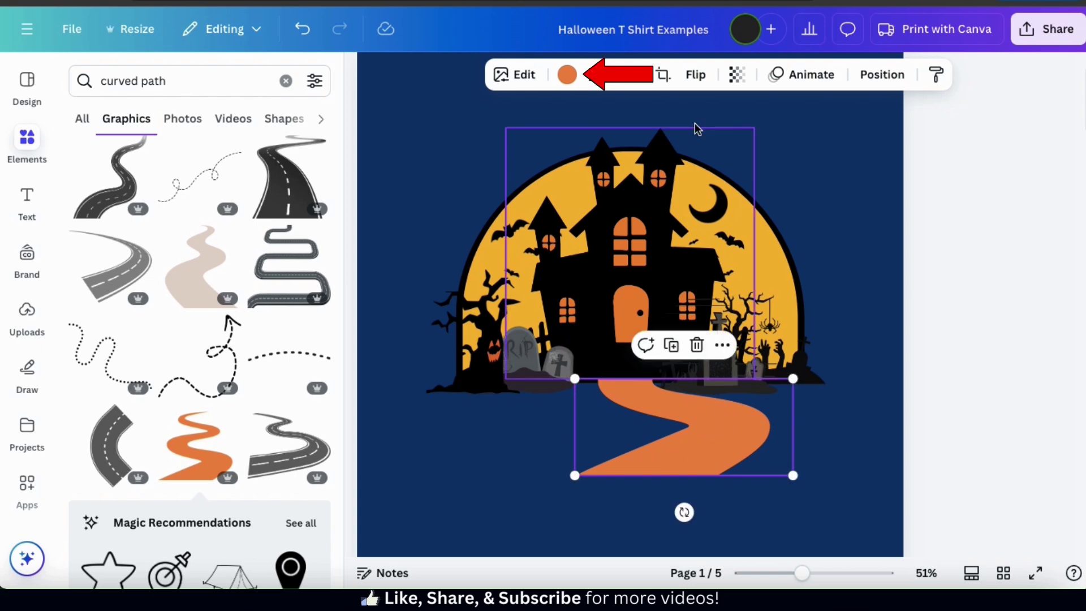
Recolor the winding path black (#000000).
{"action": "left_click", "coordinate": [567, 74]}
{"action": "left_click", "coordinate": [133, 202]}
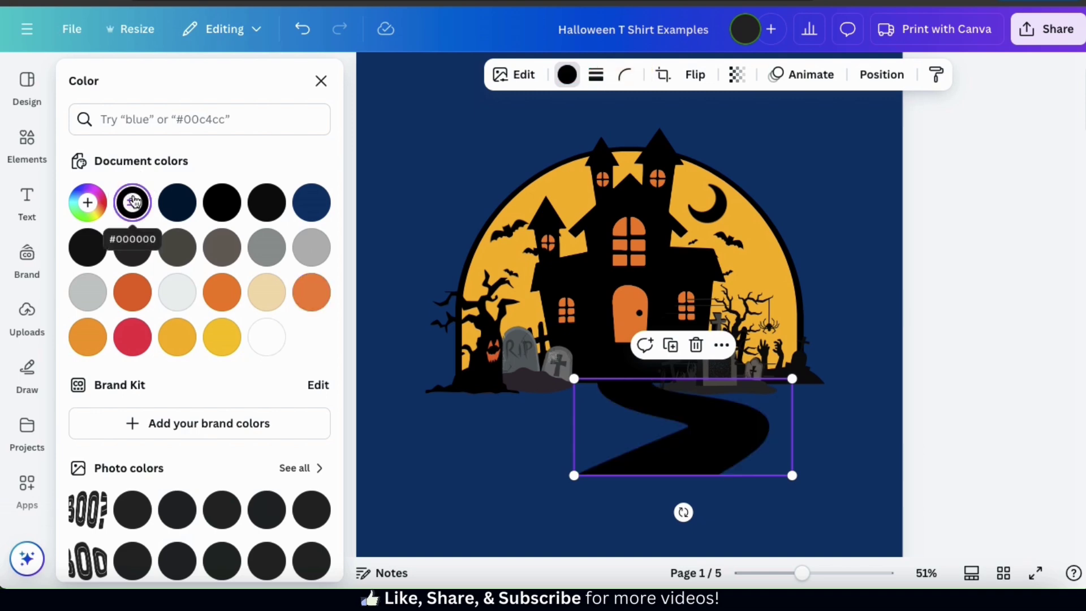
{"action": "left_click", "coordinate": [883, 363]}
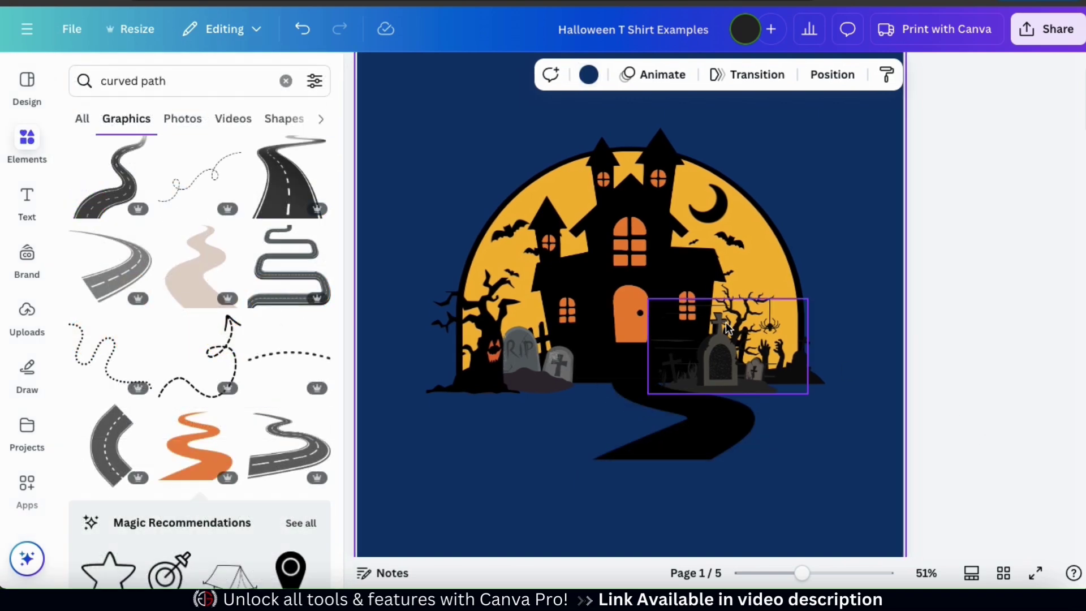
Replace the "curved path" search with a graphics search for "dancing skeletons".
{"action": "left_click", "coordinate": [138, 80]}
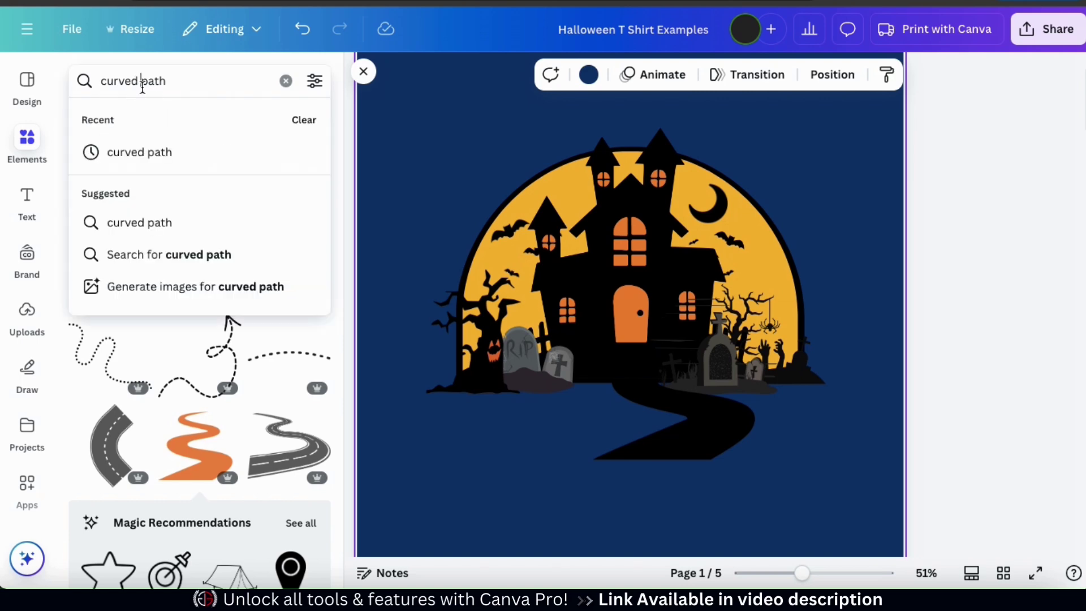
{"action": "triple_click", "coordinate": [139, 81]}
{"action": "type", "text": "dancing skeletons"}
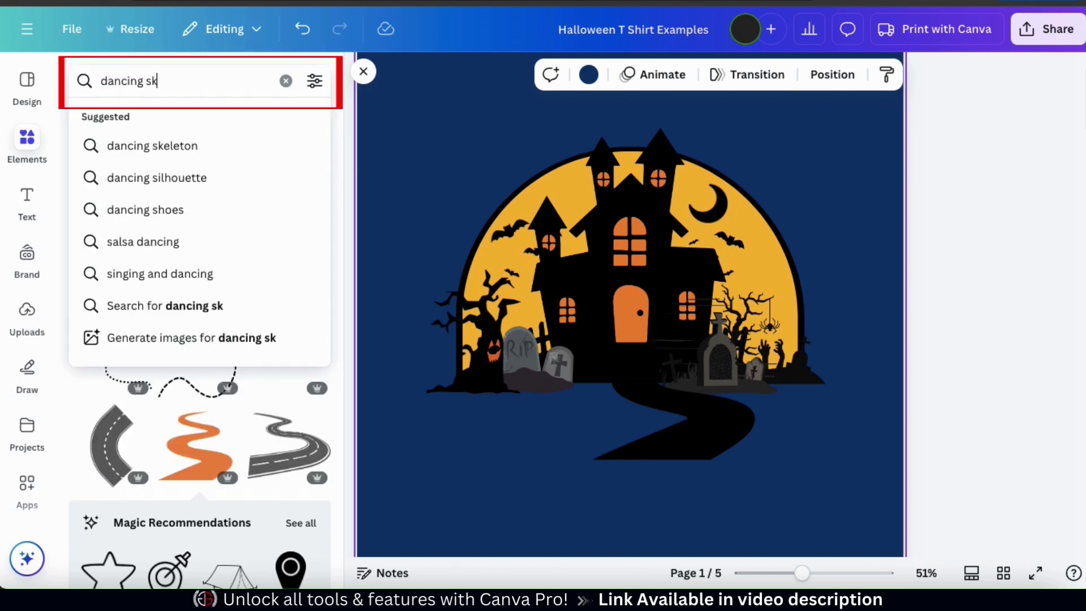
{"action": "key", "text": "Return"}
Add the cartoon skeleton with pink cheeks, shrink it and place it in front of the house's door.
{"action": "scroll", "coordinate": [271, 284], "scroll_direction": "down", "scroll_amount": 5}
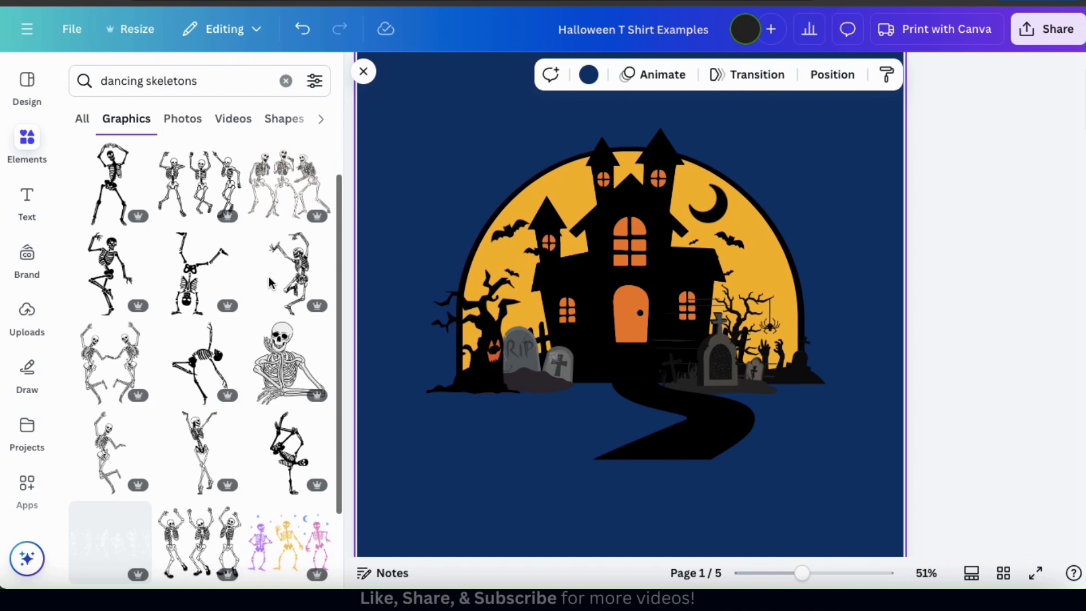
{"action": "scroll", "coordinate": [270, 283], "scroll_direction": "down", "scroll_amount": 3}
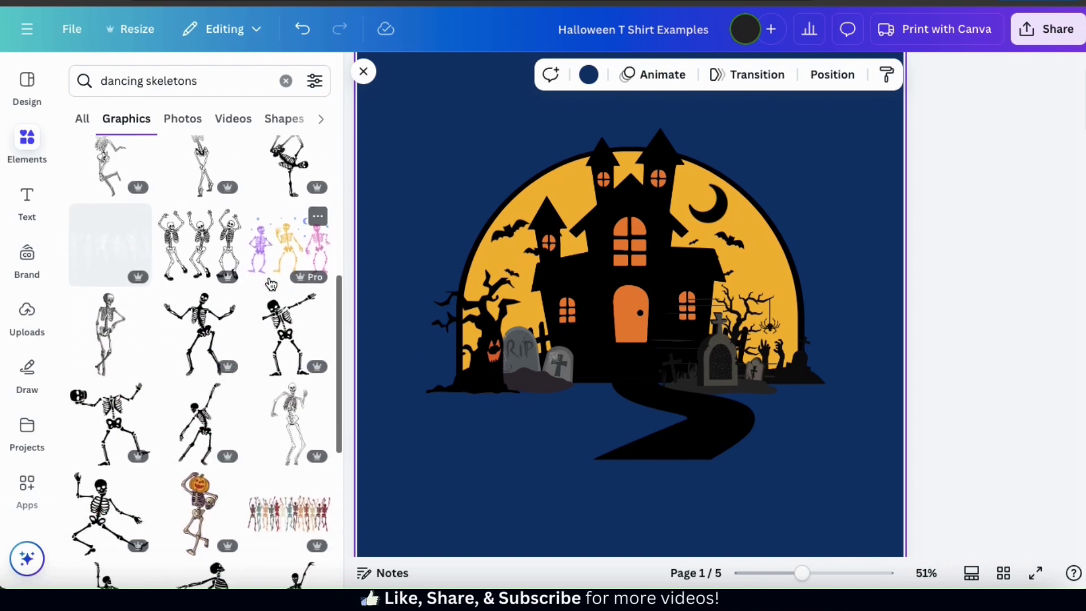
{"action": "scroll", "coordinate": [270, 283], "scroll_direction": "down", "scroll_amount": 6}
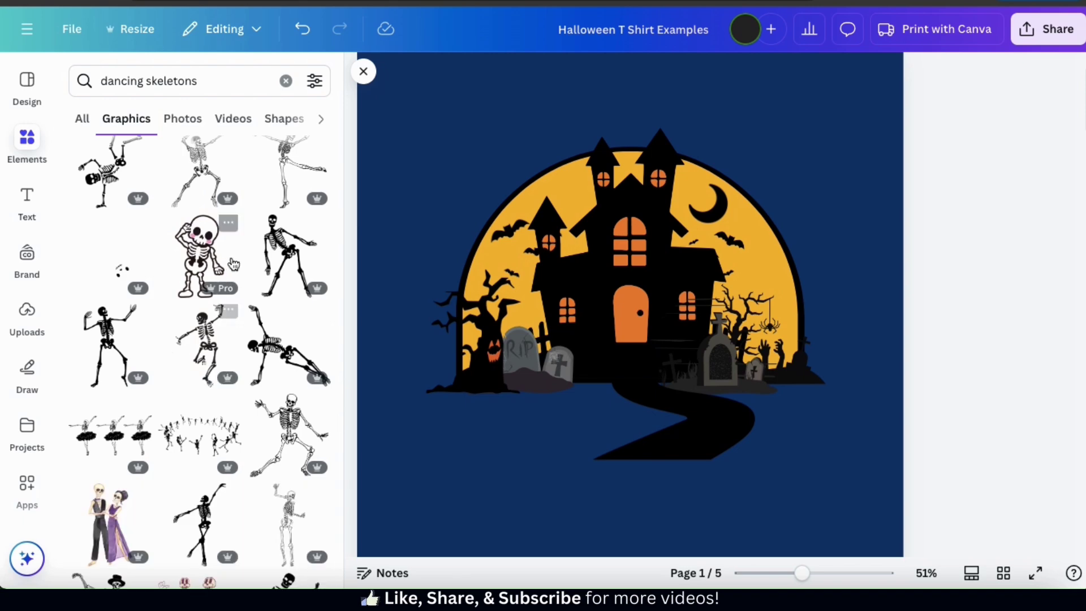
{"action": "left_click", "coordinate": [208, 277]}
{"action": "left_click_drag", "start_coordinate": [546, 533], "coordinate": [648, 364]}
{"action": "left_click_drag", "start_coordinate": [665, 303], "coordinate": [592, 366]}
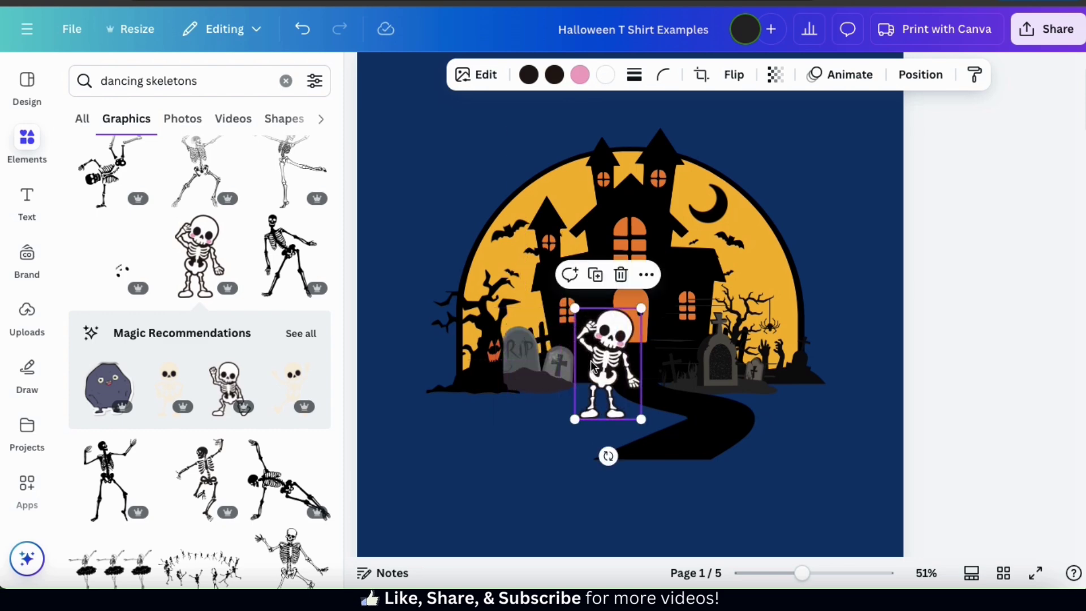
Add the recommended waving cartoon skeleton, shrink it to slightly larger than the first one and place it overlapping that skeleton.
{"action": "left_click", "coordinate": [225, 392]}
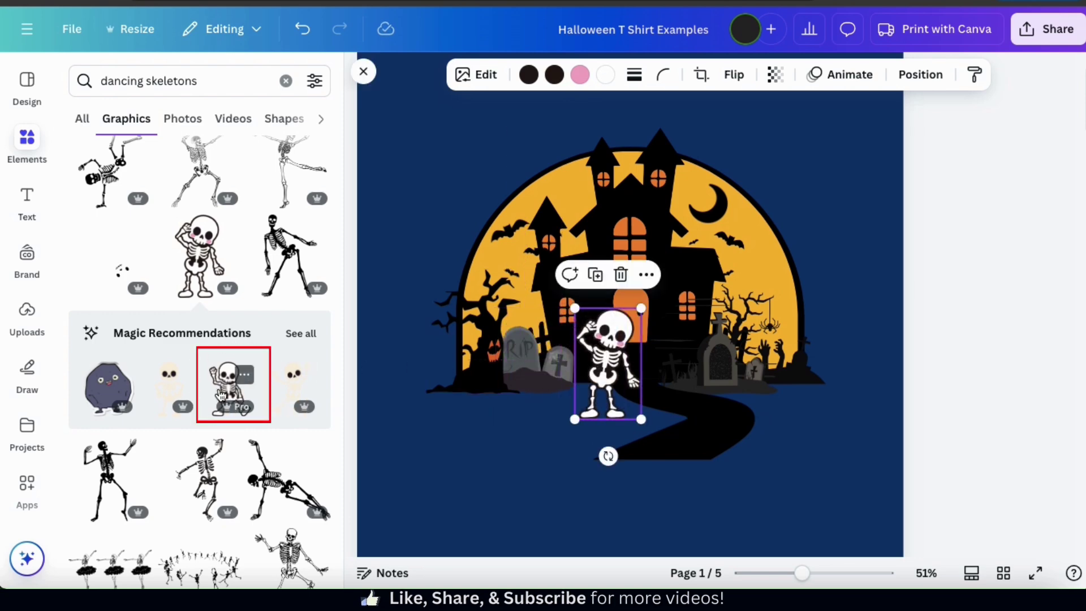
{"action": "left_click_drag", "start_coordinate": [642, 365], "coordinate": [557, 343]}
{"action": "left_click_drag", "start_coordinate": [436, 236], "coordinate": [533, 346]}
{"action": "left_click_drag", "start_coordinate": [614, 391], "coordinate": [595, 369]}
{"action": "left_click", "coordinate": [511, 324]}
{"action": "left_click", "coordinate": [519, 333]}
{"action": "left_click_drag", "start_coordinate": [515, 326], "coordinate": [536, 351]}
{"action": "left_click_drag", "start_coordinate": [583, 412], "coordinate": [575, 396]}
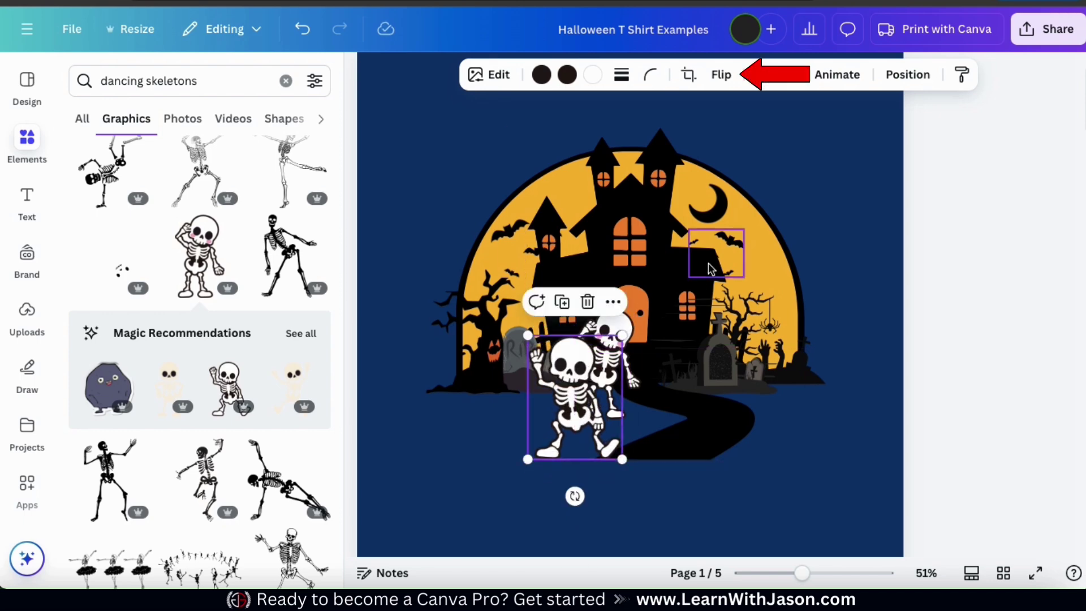
Flip the waving skeleton horizontally and move it onto the path, to the right of the pink-cheeked skeleton.
{"action": "left_click", "coordinate": [726, 89]}
{"action": "left_click", "coordinate": [722, 115]}
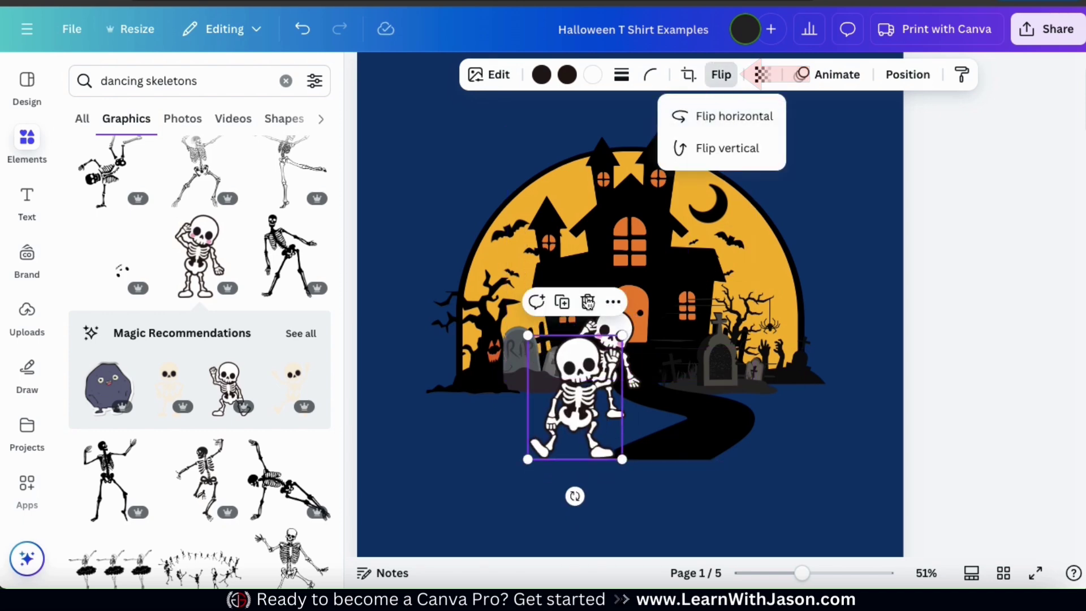
{"action": "left_click_drag", "start_coordinate": [588, 383], "coordinate": [678, 378]}
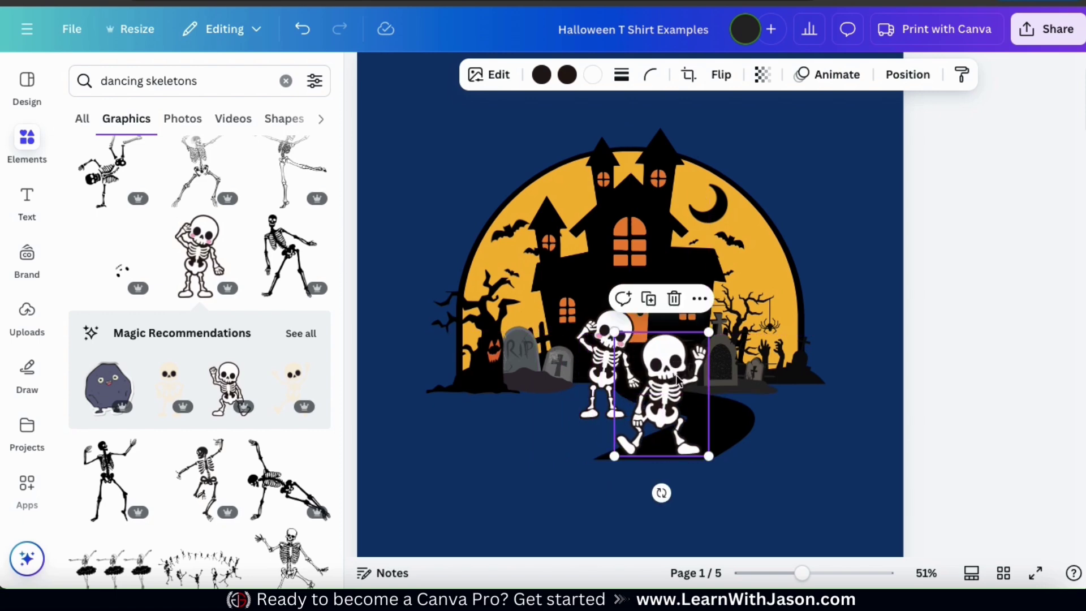
{"action": "left_click", "coordinate": [910, 400]}
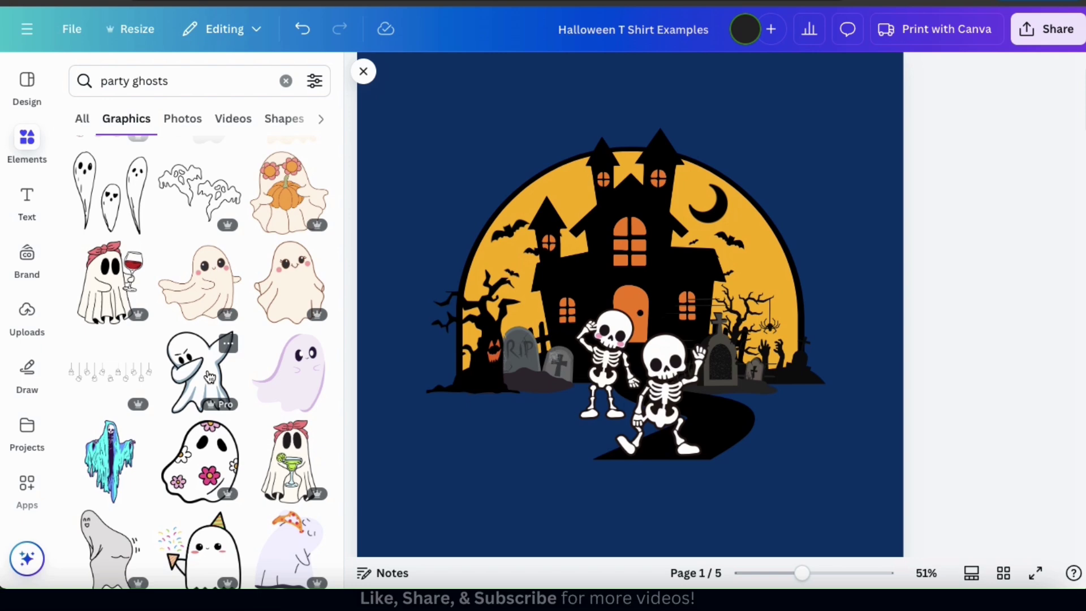
Add the dabbing ghost beside the right-hand tombstones and place the bubbling green cauldron to the left of the skeletons.
{"action": "left_click", "coordinate": [202, 367]}
{"action": "mouse_move", "coordinate": [521, 249]}
{"action": "left_mouse_down"}
{"action": "mouse_move", "coordinate": [642, 407]}
{"action": "mouse_move", "coordinate": [725, 331]}
{"action": "mouse_move", "coordinate": [767, 388]}
{"action": "mouse_move", "coordinate": [750, 289]}
{"action": "mouse_move", "coordinate": [769, 324]}
{"action": "left_mouse_up"}
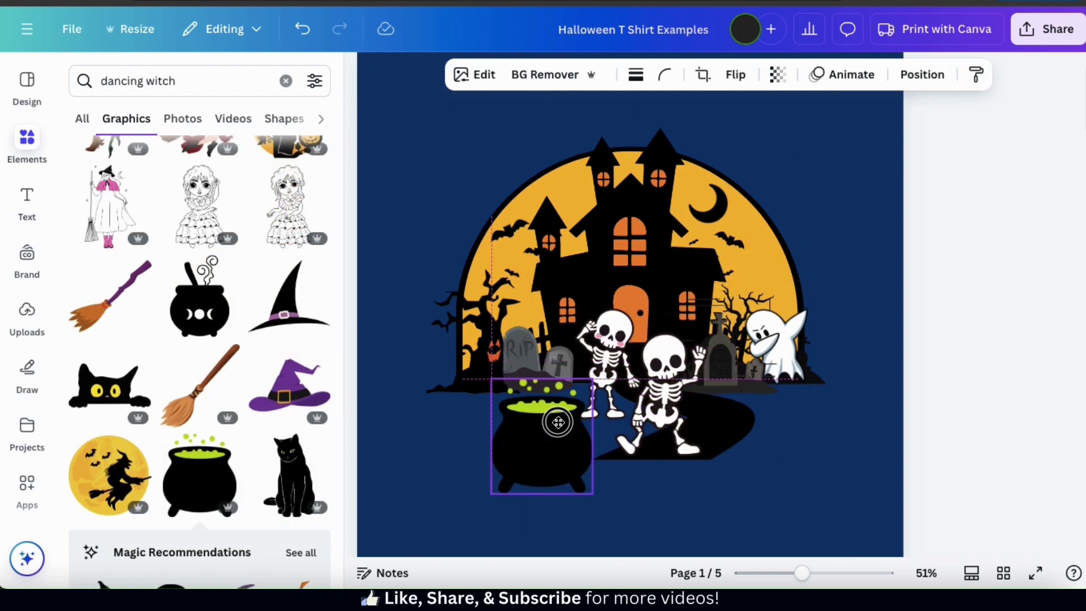
{"action": "left_click_drag", "start_coordinate": [557, 417], "coordinate": [526, 422]}
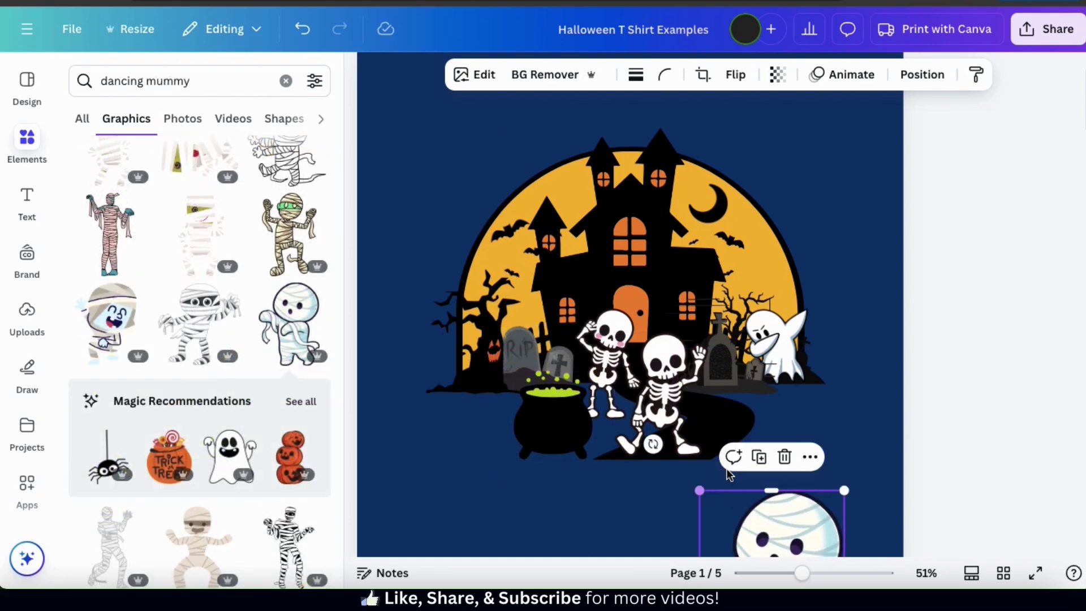
Shrink the cartoon mummy and place it at the far left beside the spooky tree.
{"action": "left_click_drag", "start_coordinate": [791, 503], "coordinate": [492, 307]}
{"action": "left_click_drag", "start_coordinate": [401, 294], "coordinate": [484, 408]}
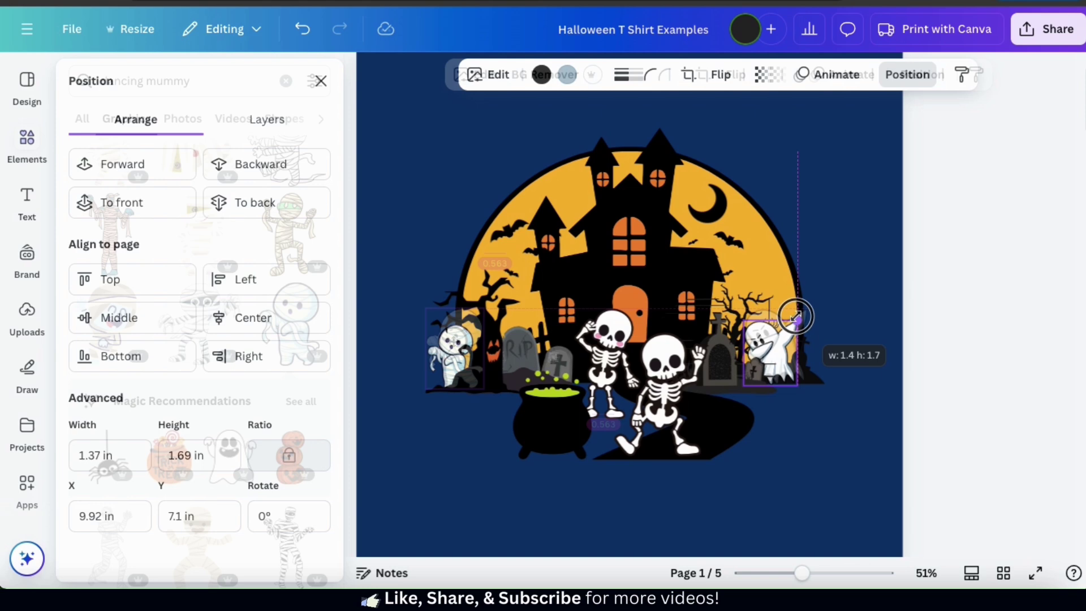
{"action": "left_click", "coordinate": [861, 316]}
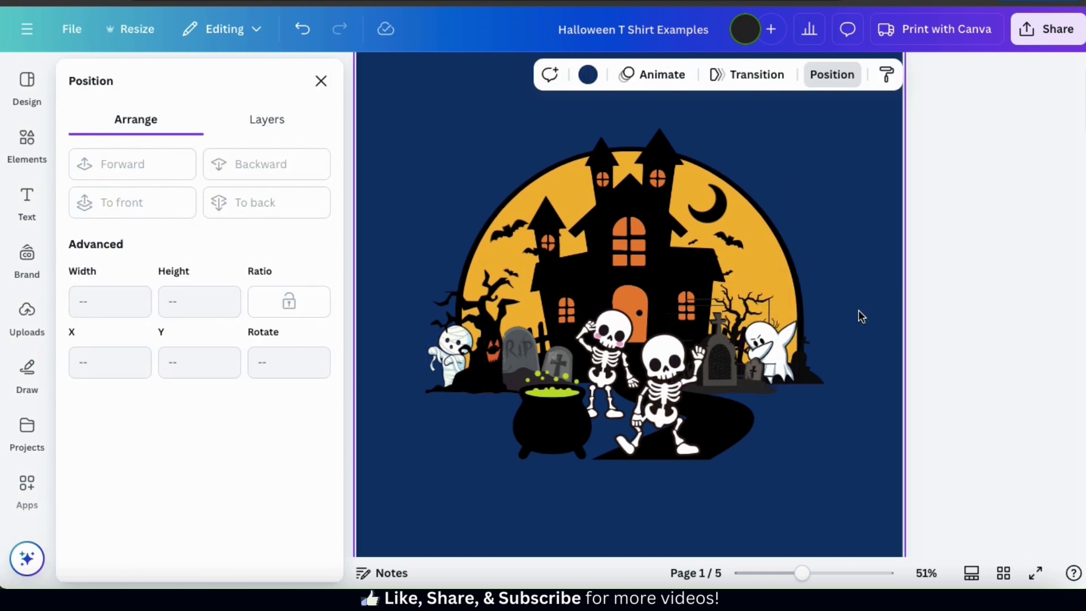
Add a subheading reading "HAUNTED HOUSE" and centre it above the haunted house's towers.
{"action": "left_click", "coordinate": [931, 297]}
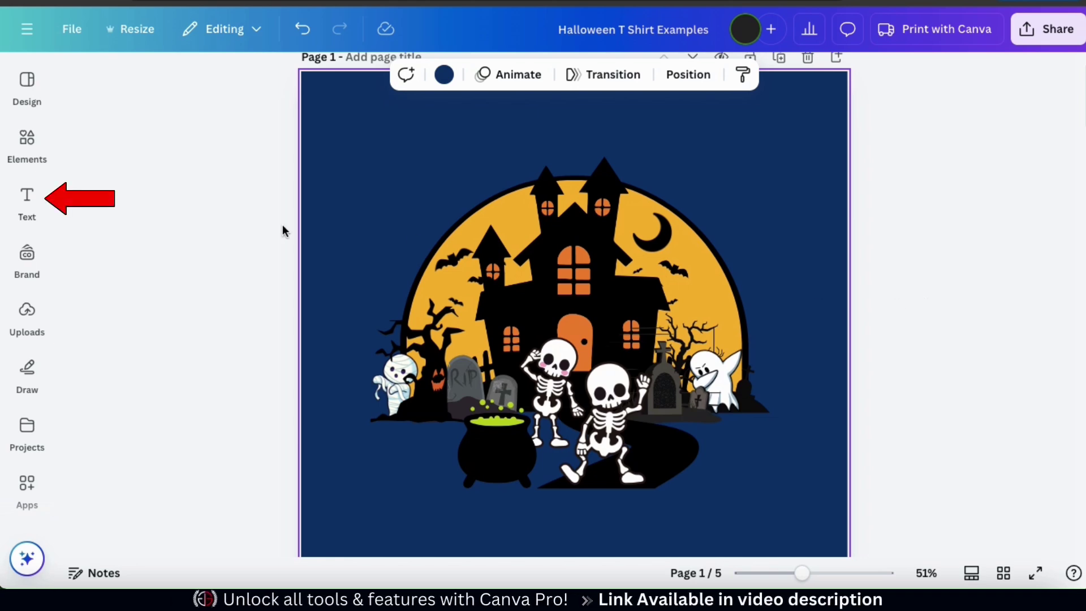
{"action": "left_click", "coordinate": [47, 178]}
{"action": "left_click", "coordinate": [27, 197]}
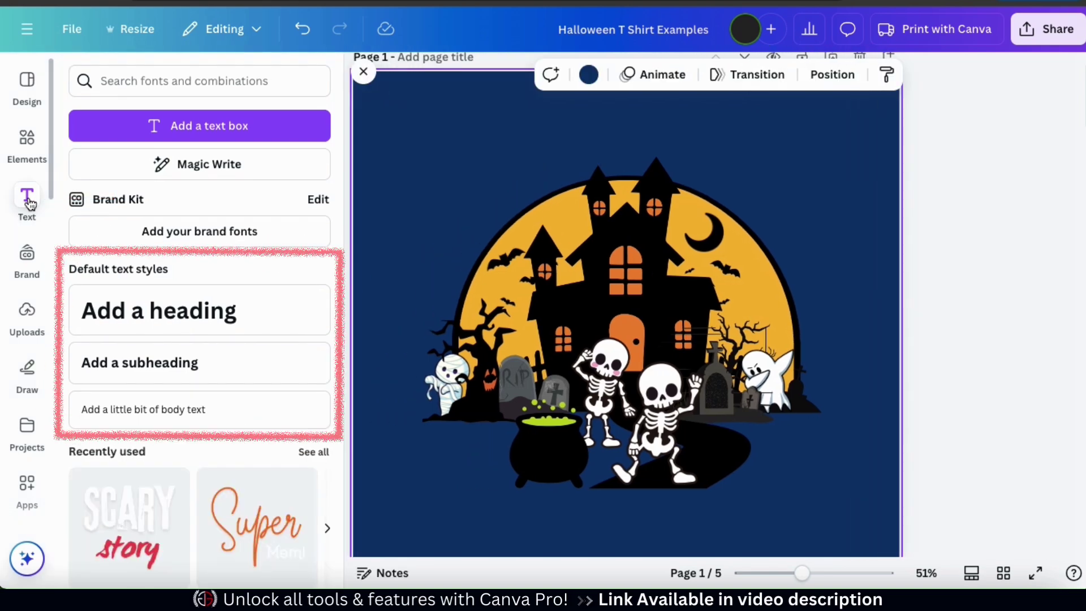
{"action": "left_click", "coordinate": [153, 365]}
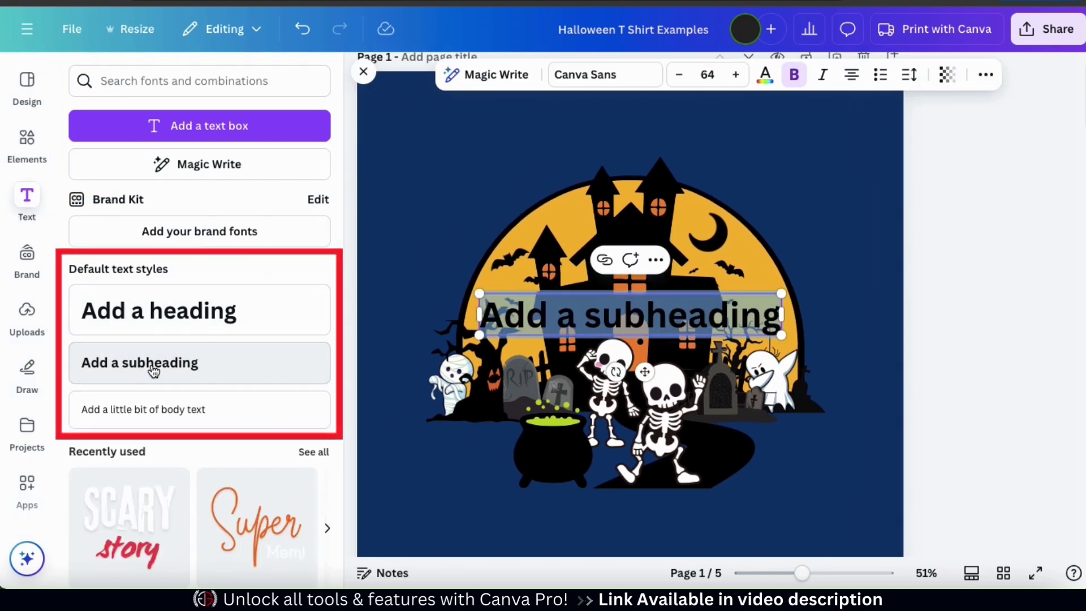
{"action": "key", "text": "BackSpace"}
{"action": "type", "text": "HAUNTED HOUSE"}
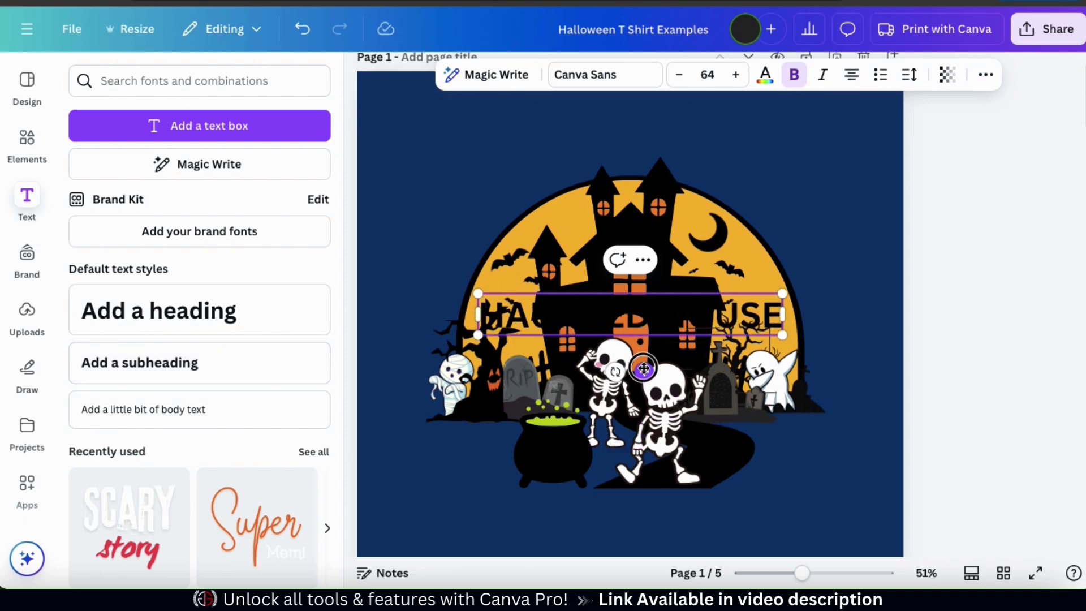
{"action": "left_click_drag", "start_coordinate": [644, 369], "coordinate": [644, 210]}
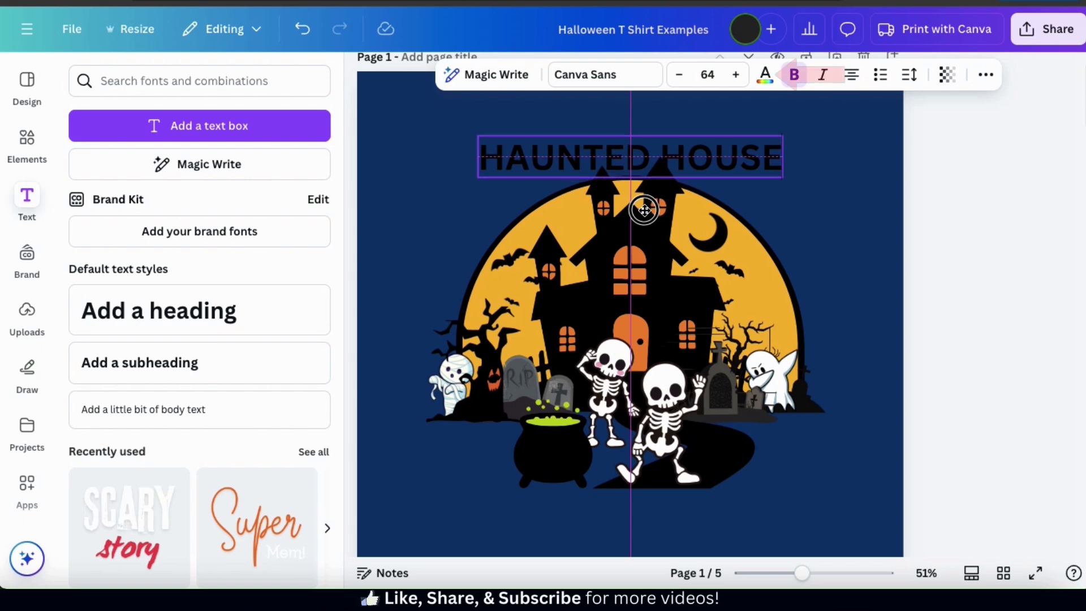
{"action": "left_click_drag", "start_coordinate": [644, 210], "coordinate": [644, 211]}
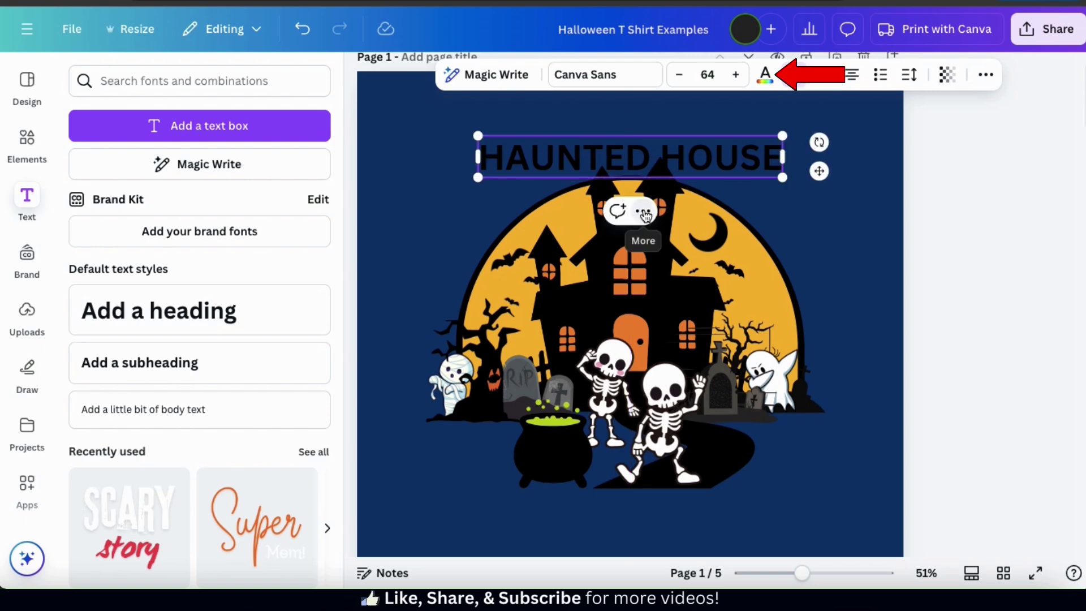
Change the "HAUNTED HOUSE" text colour to white (#ffffff).
{"action": "left_click", "coordinate": [766, 83]}
{"action": "left_click", "coordinate": [132, 385]}
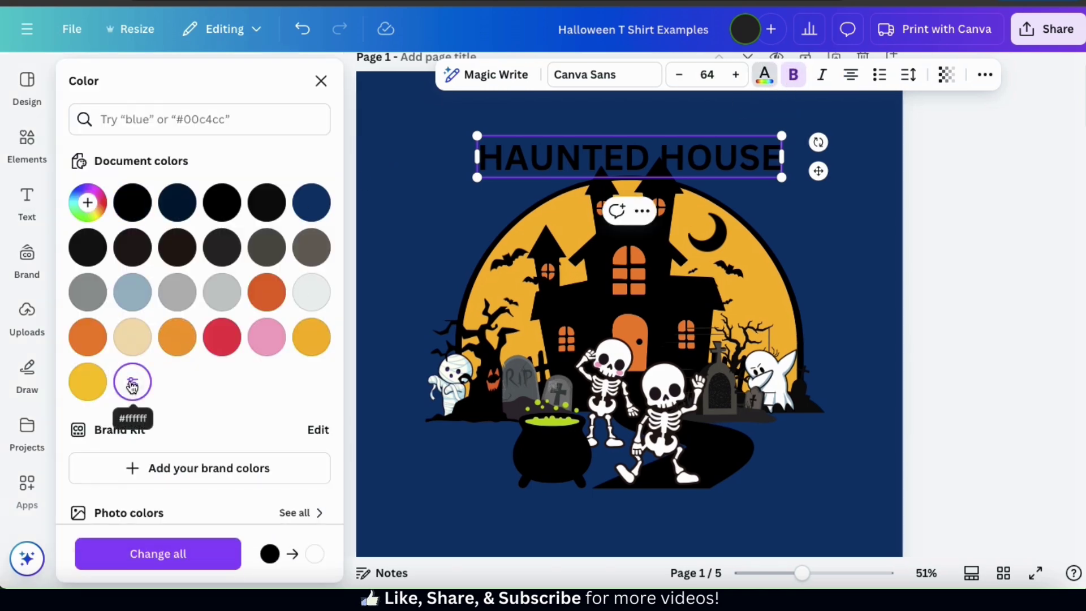
{"action": "left_click", "coordinate": [847, 298]}
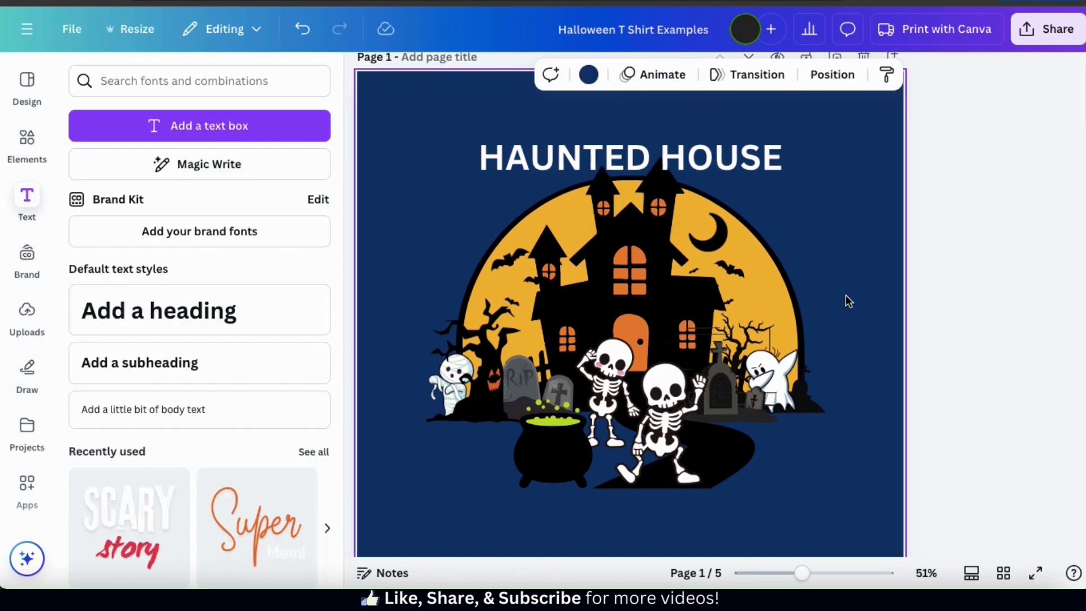
Give the "HAUNTED HOUSE" text a black Shadow effect with transparency 100 and offset 59.
{"action": "left_click", "coordinate": [773, 161]}
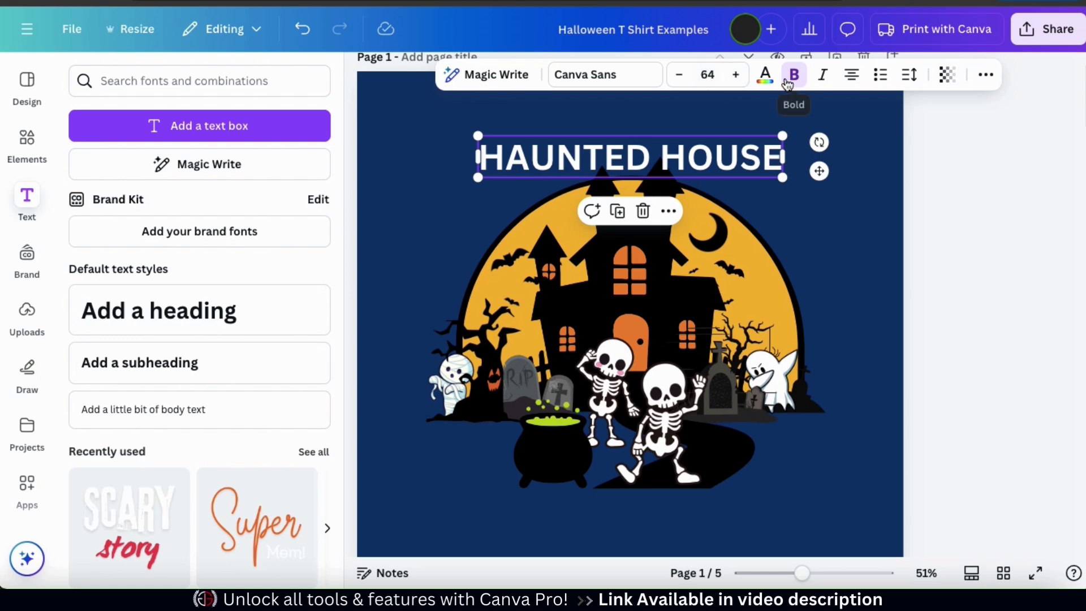
{"action": "left_click", "coordinate": [986, 76]}
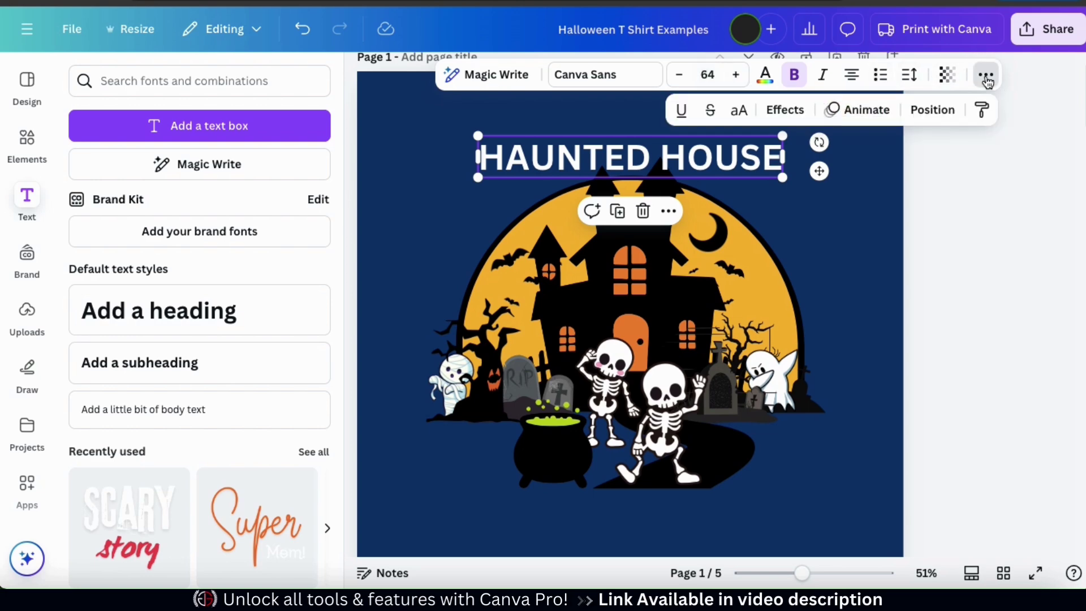
{"action": "left_click", "coordinate": [809, 117]}
{"action": "left_click", "coordinate": [202, 192]}
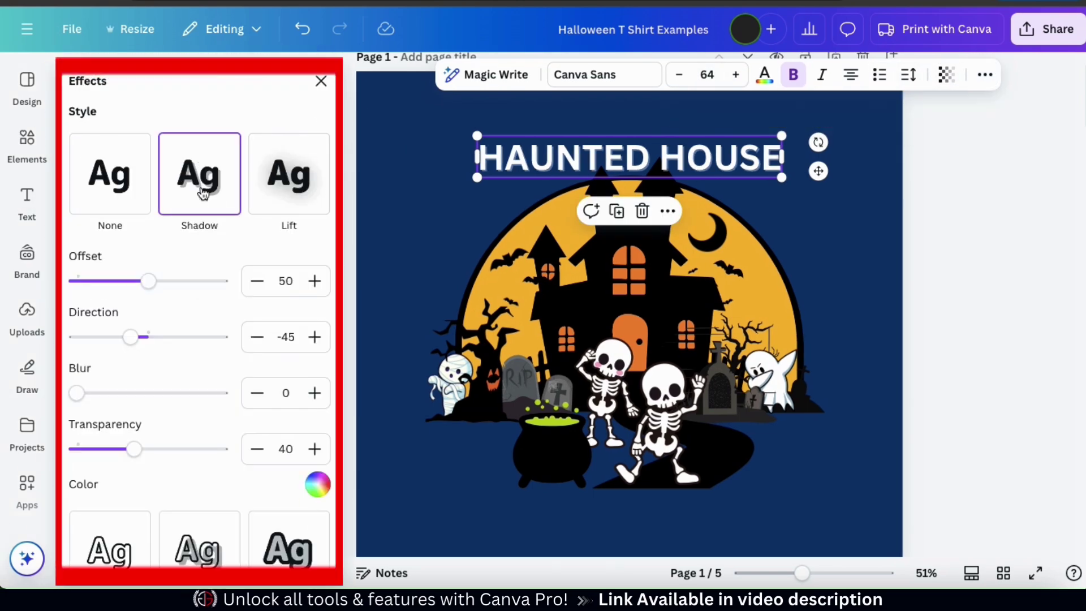
{"action": "left_click", "coordinate": [317, 484]}
{"action": "left_click", "coordinate": [148, 292]}
{"action": "left_click", "coordinate": [187, 494]}
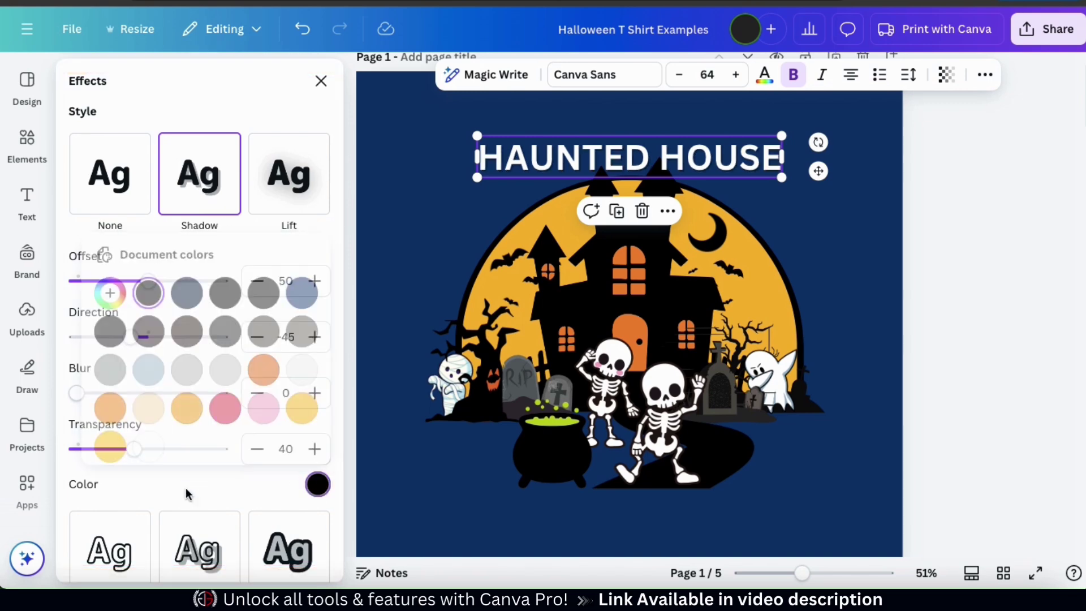
{"action": "left_click", "coordinate": [226, 451]}
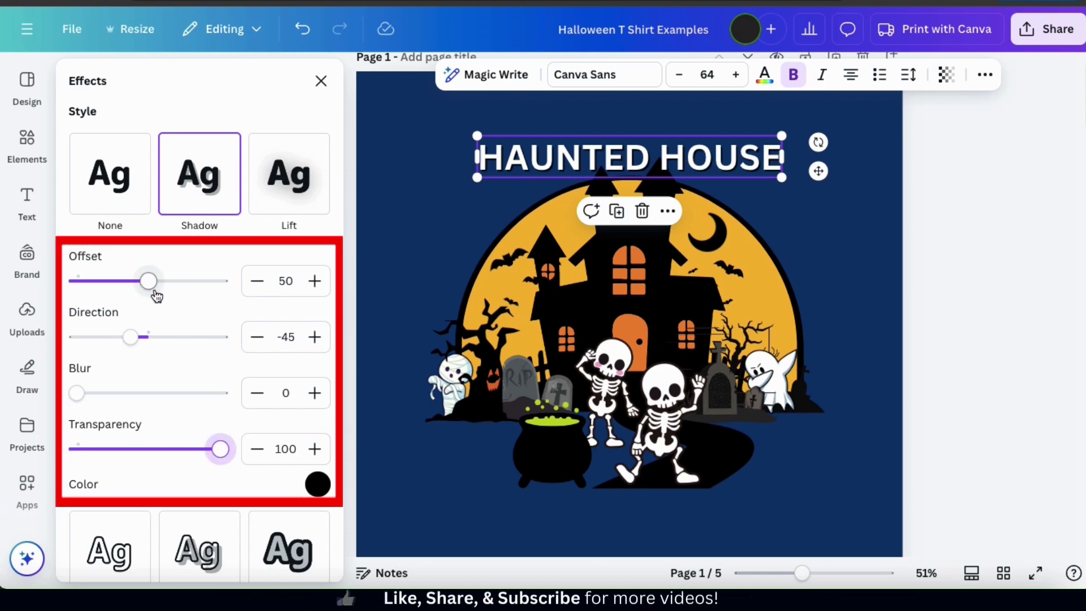
{"action": "left_click_drag", "start_coordinate": [152, 293], "coordinate": [161, 294]}
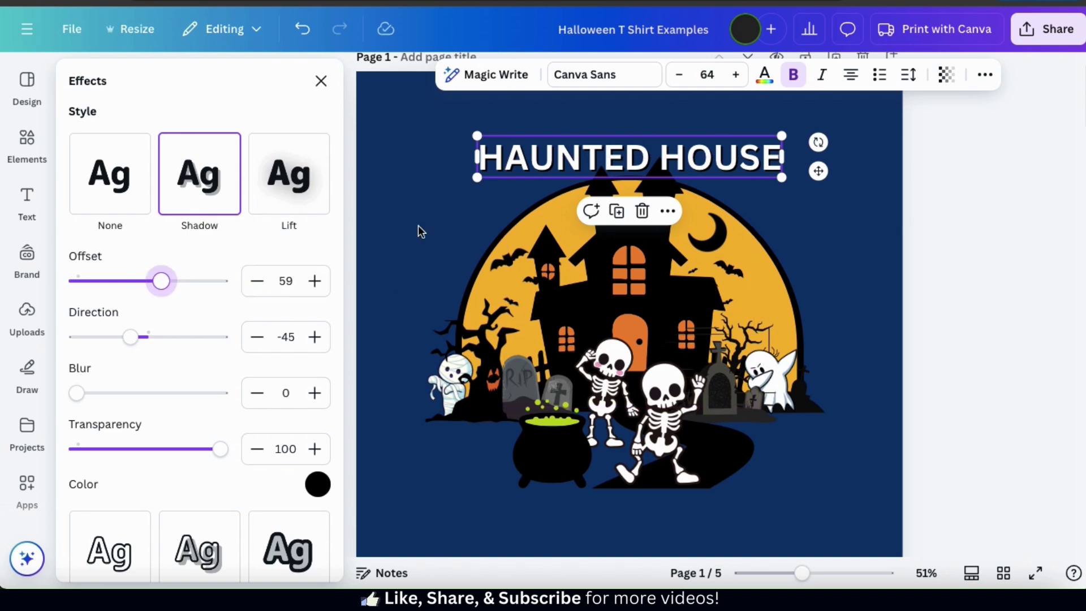
Curve the "HAUNTED HOUSE" text with a curve value of 44.
{"action": "scroll", "coordinate": [177, 316], "scroll_direction": "down", "scroll_amount": 6}
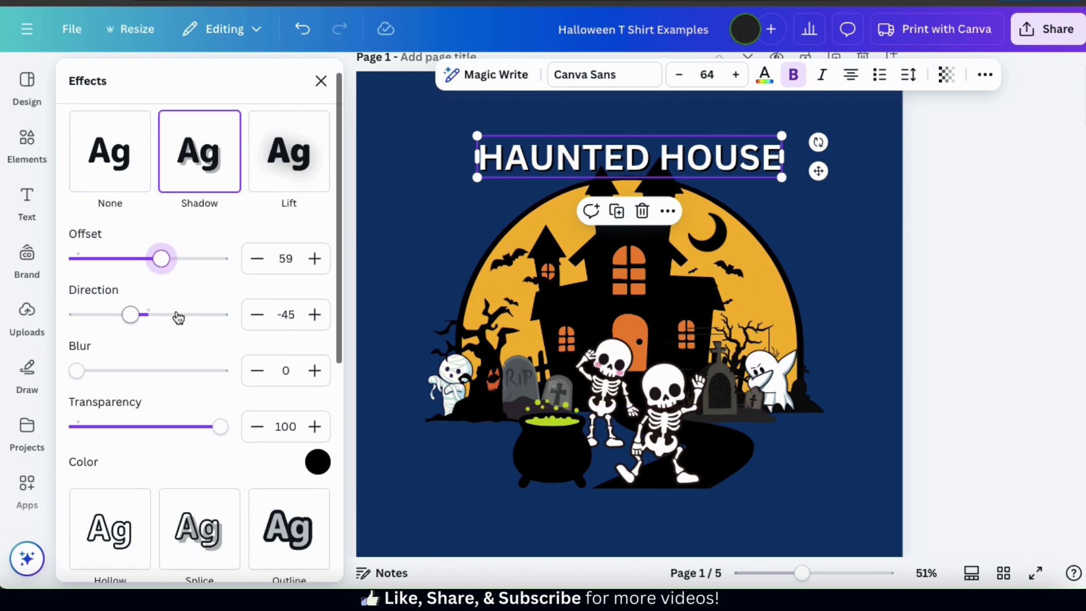
{"action": "scroll", "coordinate": [177, 315], "scroll_direction": "down", "scroll_amount": 1}
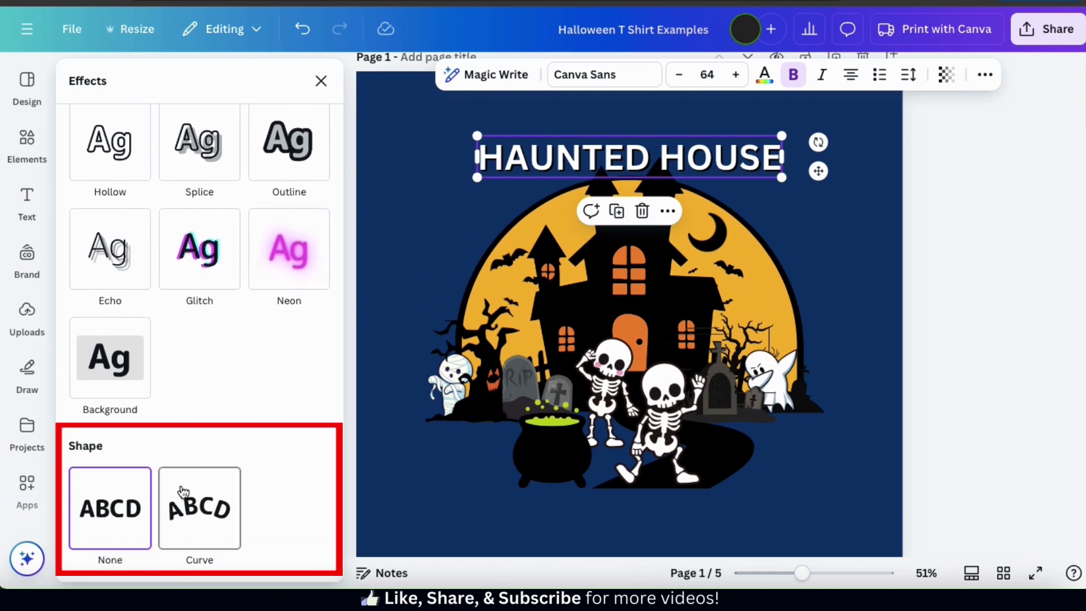
{"action": "left_click", "coordinate": [196, 507]}
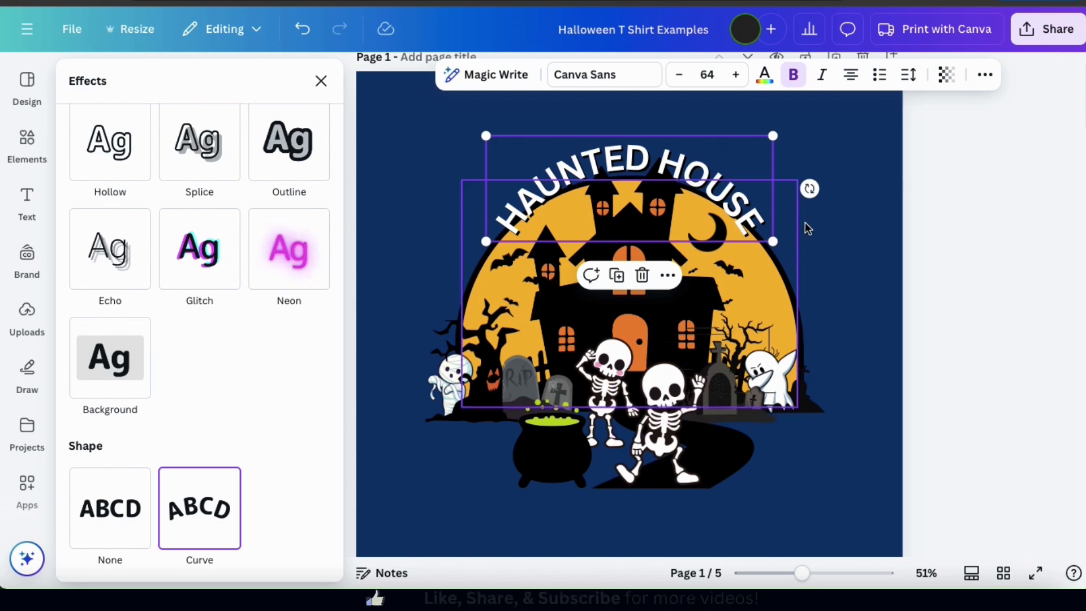
{"action": "scroll", "coordinate": [198, 512], "scroll_direction": "down", "scroll_amount": 2}
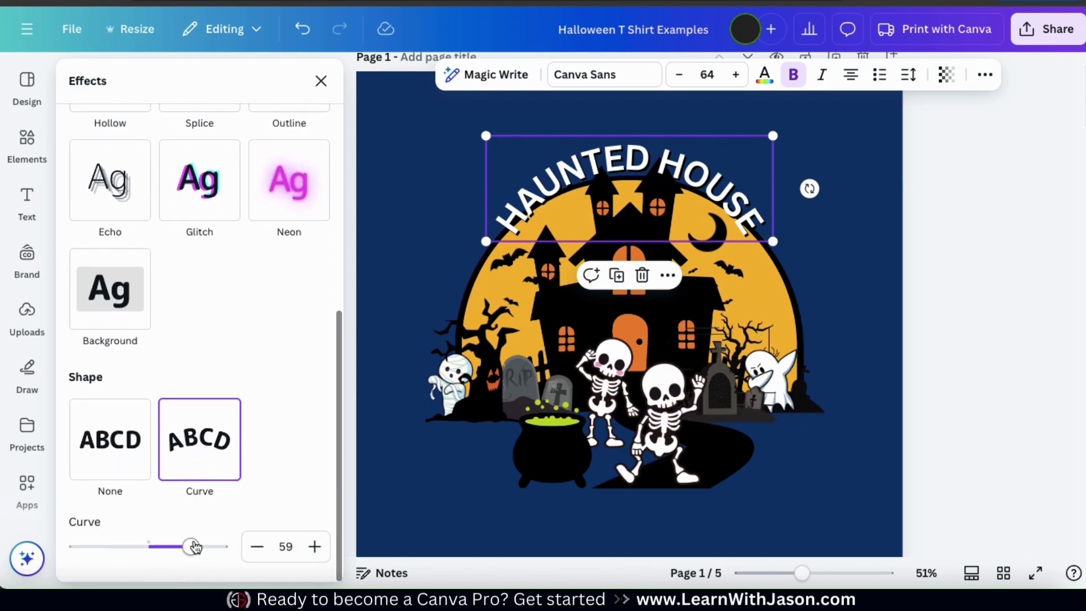
{"action": "left_click_drag", "start_coordinate": [190, 546], "coordinate": [182, 548]}
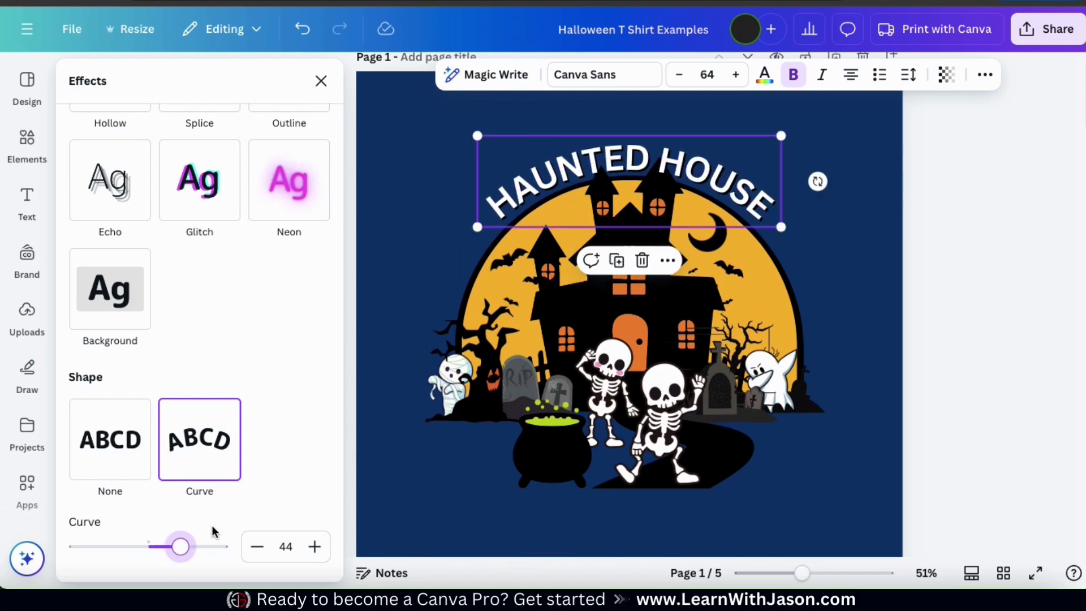
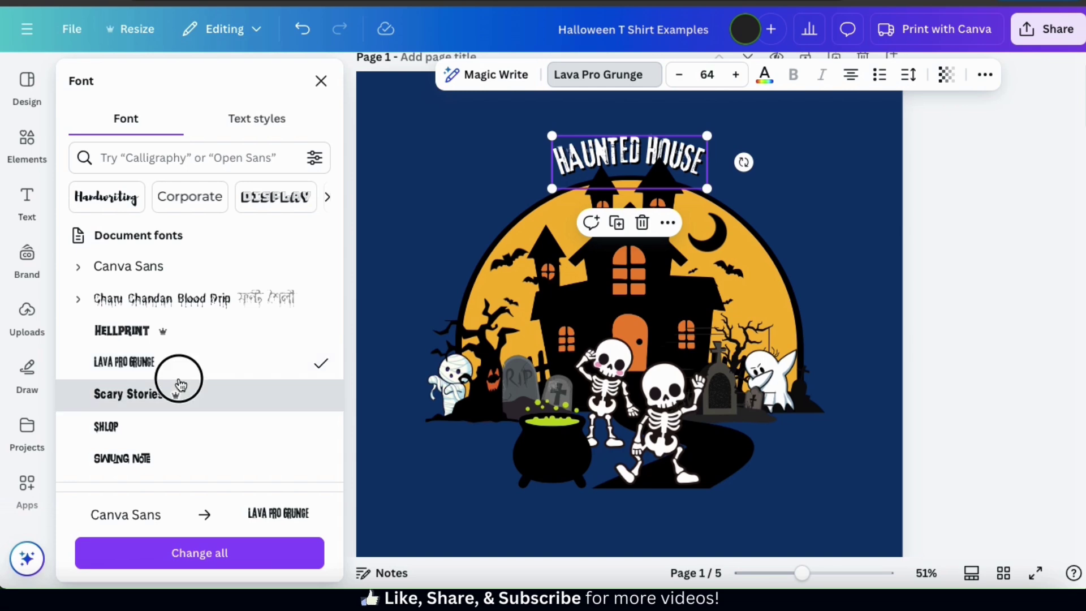
Try the Shlop and Scary Stories fonts on "HAUNTED HOUSE" and settle on Distillery Display.
{"action": "left_click", "coordinate": [155, 421]}
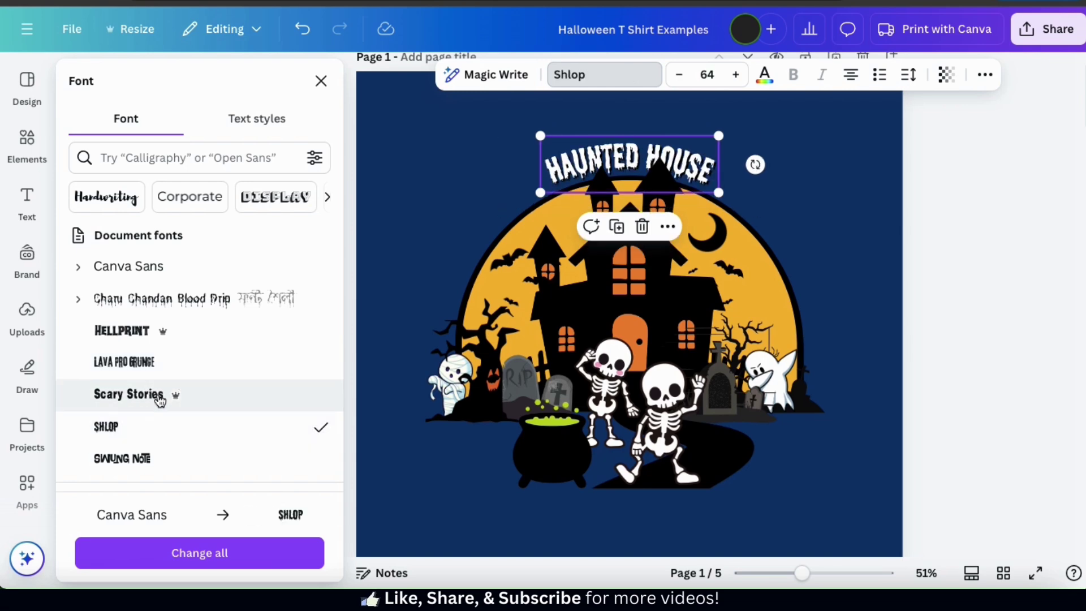
{"action": "left_click", "coordinate": [156, 398]}
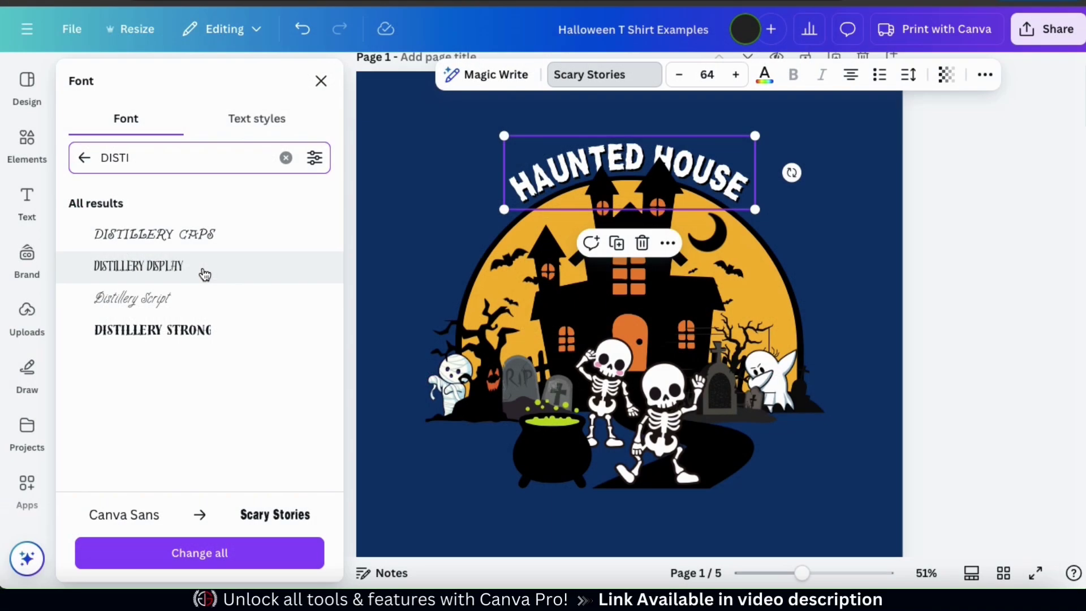
{"action": "left_click", "coordinate": [202, 272]}
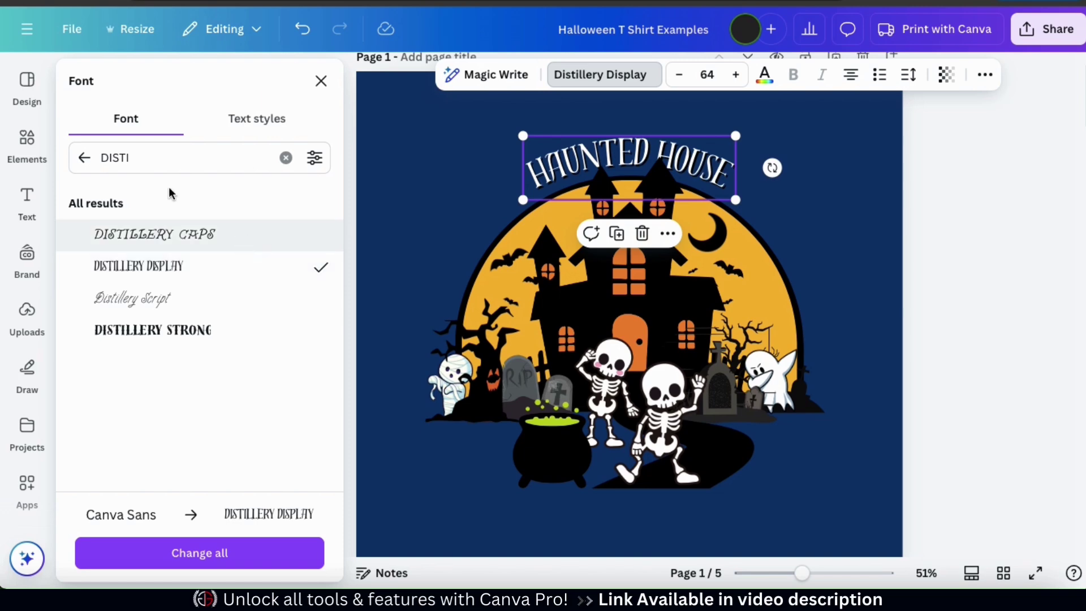
Enlarge the "HAUNTED HOUSE" title and increase its curve so it follows the top of the yellow arch.
{"action": "left_click_drag", "start_coordinate": [525, 199], "coordinate": [455, 220]}
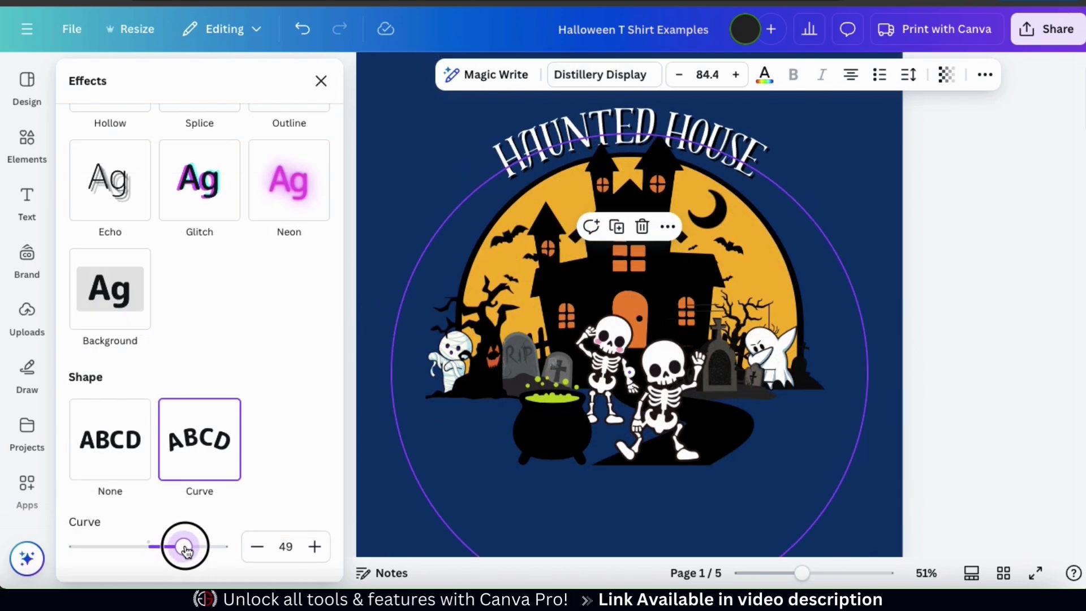
{"action": "left_click_drag", "start_coordinate": [187, 546], "coordinate": [189, 548]}
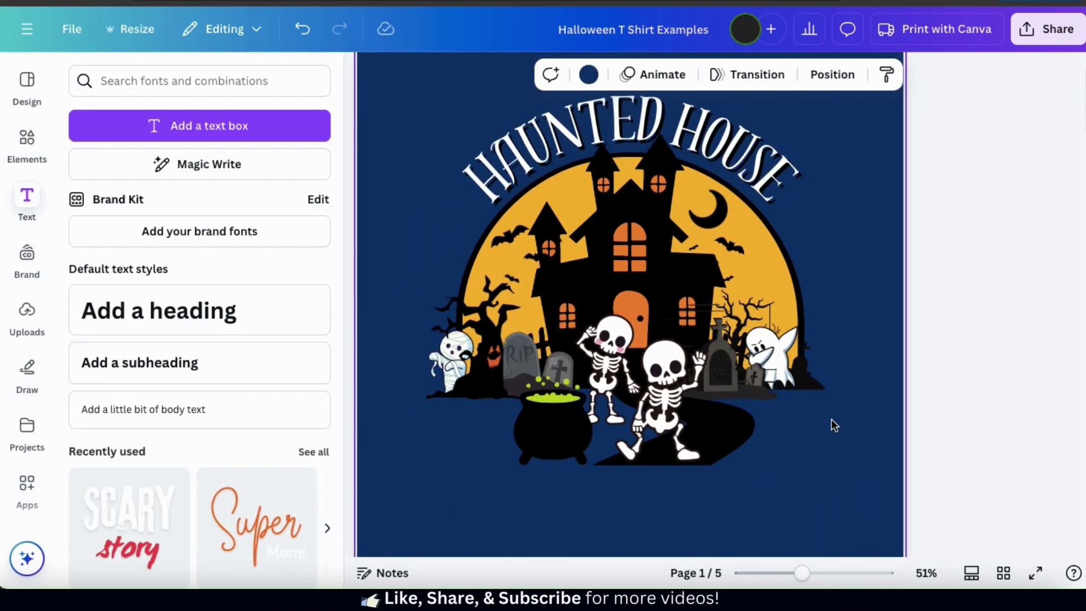
Add a heading reading "PARTY", centre it below the skeletons and enlarge it to font size 152.
{"action": "scroll", "coordinate": [830, 418], "scroll_direction": "down", "scroll_amount": 1}
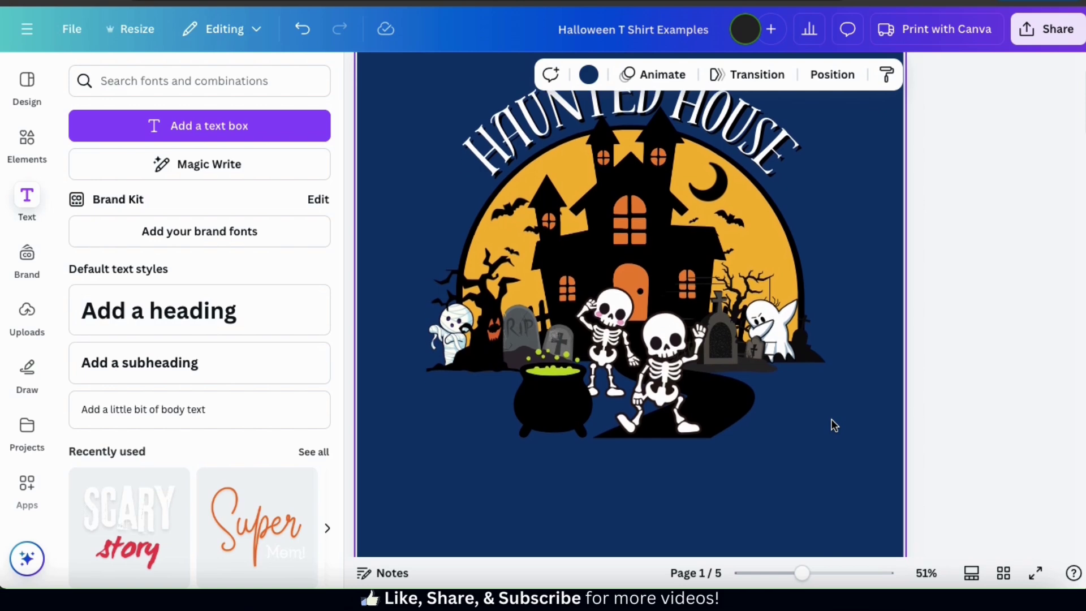
{"action": "scroll", "coordinate": [830, 418], "scroll_direction": "down", "scroll_amount": 2}
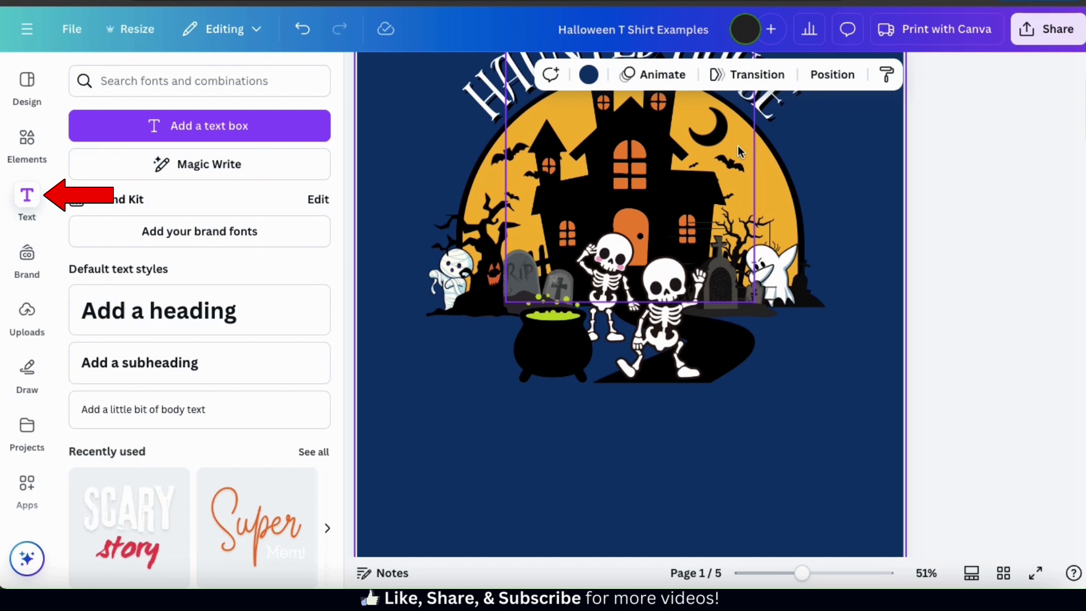
{"action": "left_click", "coordinate": [236, 315]}
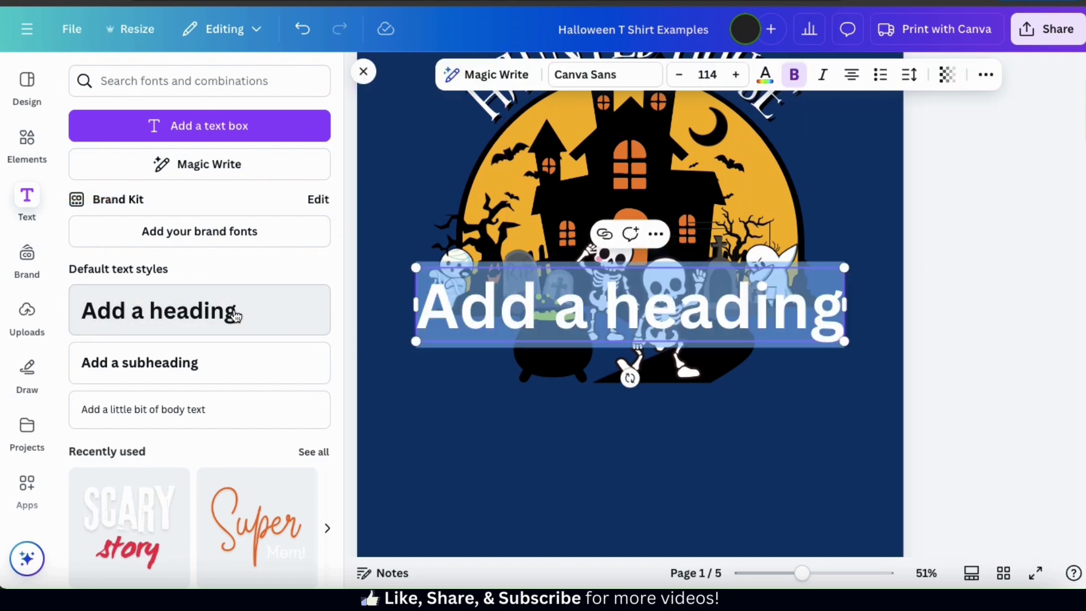
{"action": "type", "text": "PARTY"}
{"action": "left_click", "coordinate": [656, 323]}
{"action": "left_click_drag", "start_coordinate": [656, 322], "coordinate": [656, 454]}
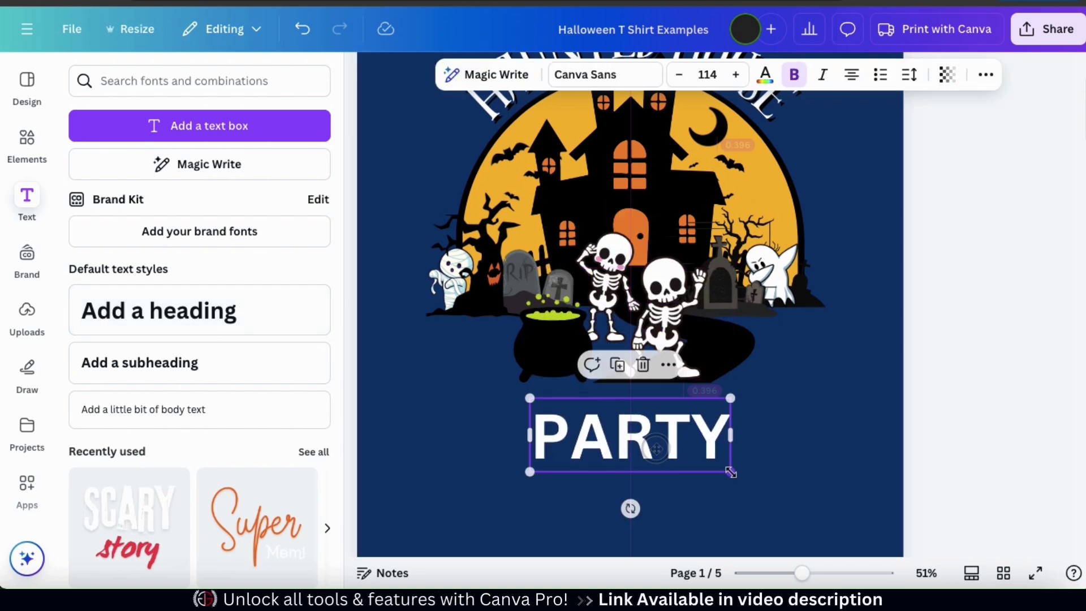
{"action": "left_click_drag", "start_coordinate": [729, 475], "coordinate": [792, 504]}
{"action": "left_click_drag", "start_coordinate": [695, 465], "coordinate": [665, 472]}
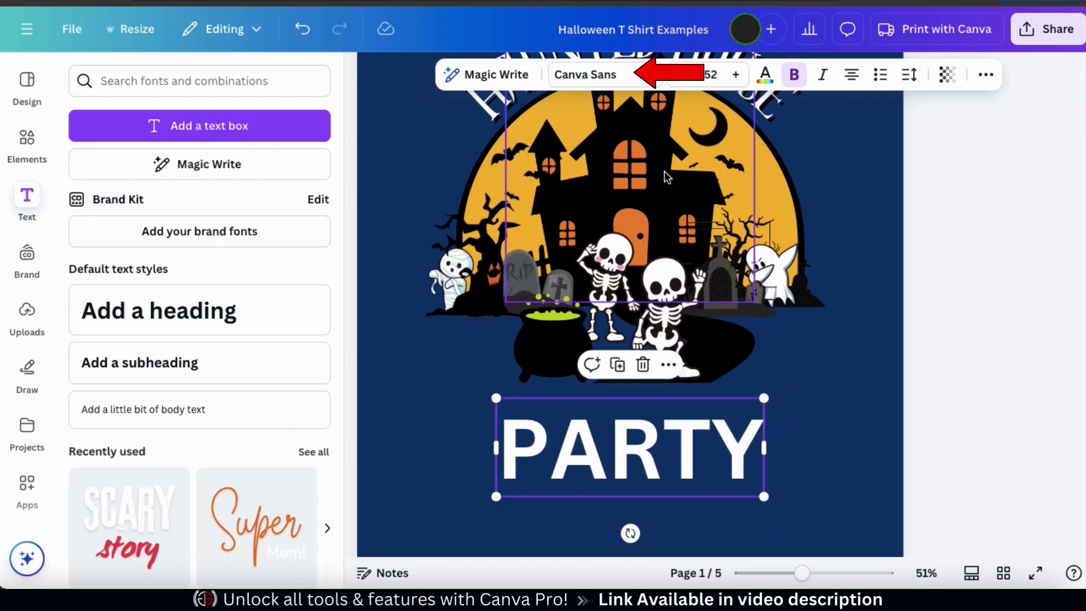
Search the fonts for "FUNT" and set the "PARTY" text to Funtastic.
{"action": "left_click", "coordinate": [639, 74]}
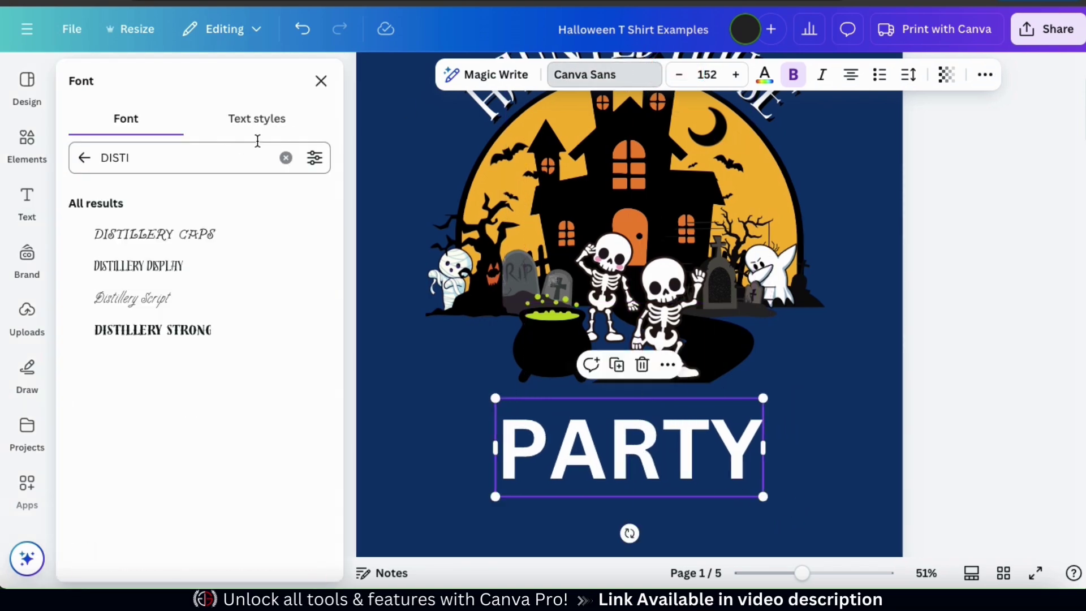
{"action": "left_click", "coordinate": [286, 157]}
{"action": "type", "text": "FUNT"}
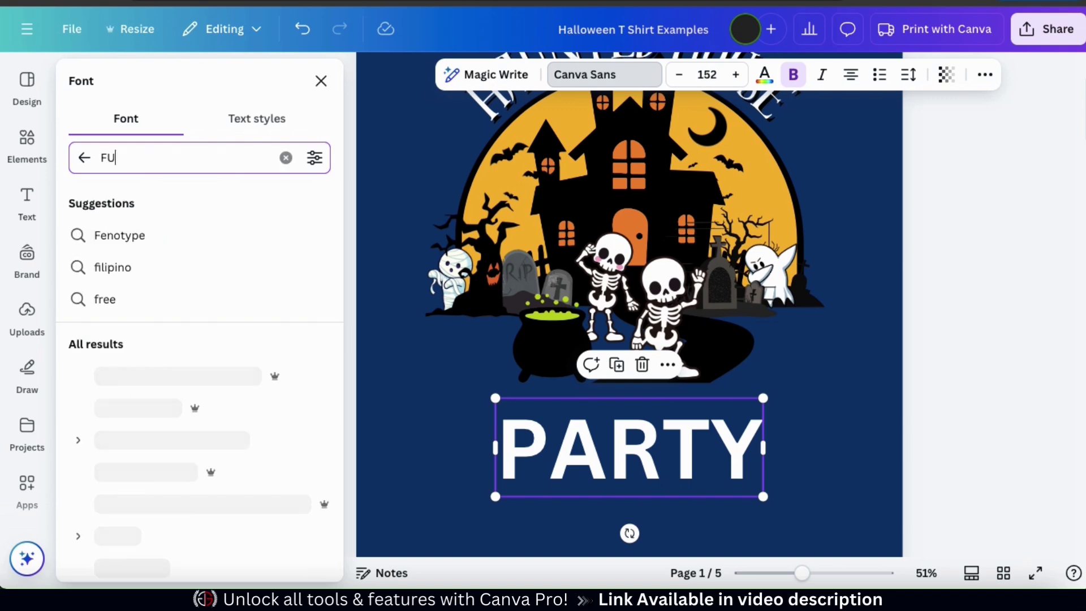
{"action": "left_click", "coordinate": [155, 233]}
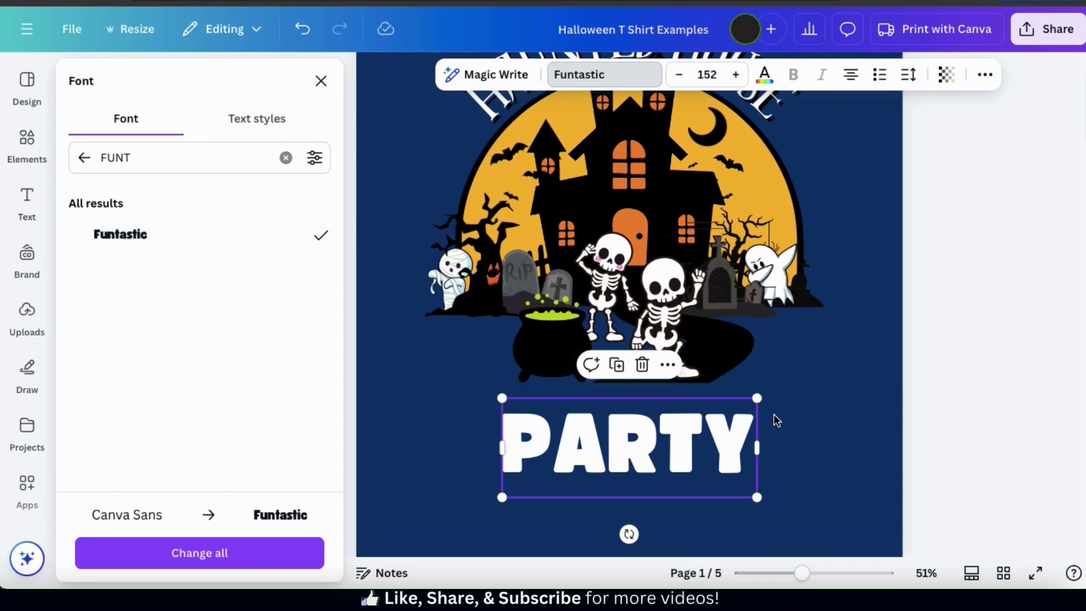
Add a black shadow effect to the "PARTY" text with offset 63 and transparency 100.
{"action": "left_click", "coordinate": [985, 74]}
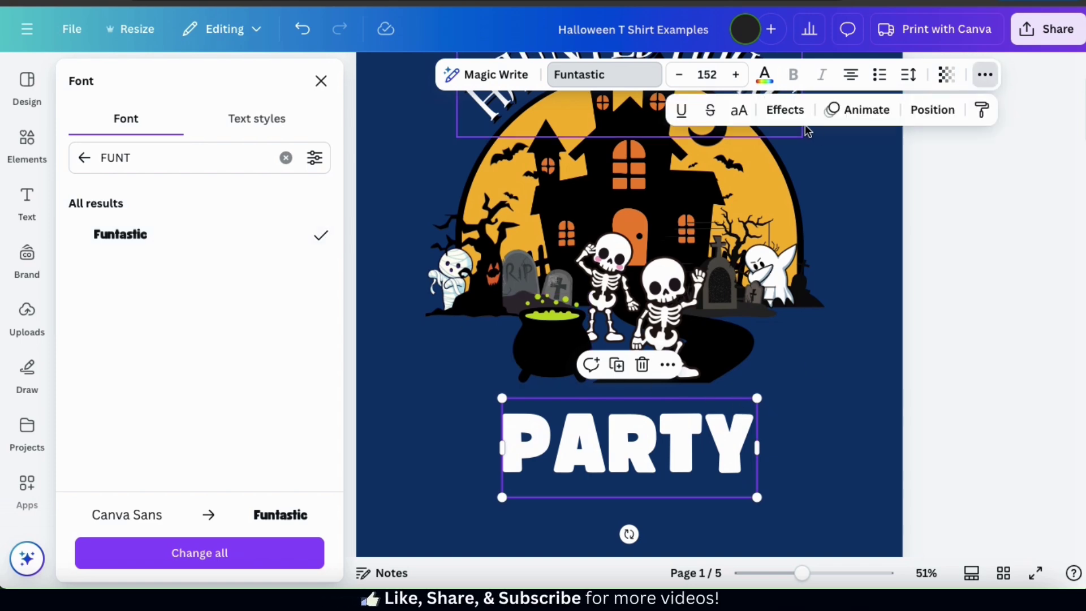
{"action": "left_click", "coordinate": [806, 115]}
{"action": "left_click", "coordinate": [214, 185]}
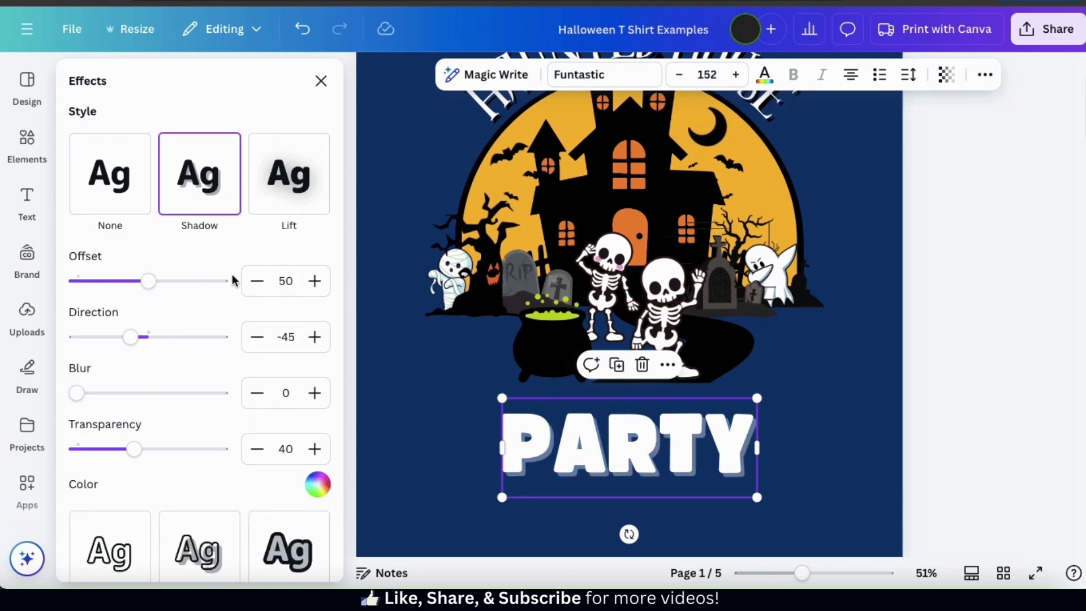
{"action": "left_click", "coordinate": [317, 484]}
{"action": "left_click", "coordinate": [148, 292]}
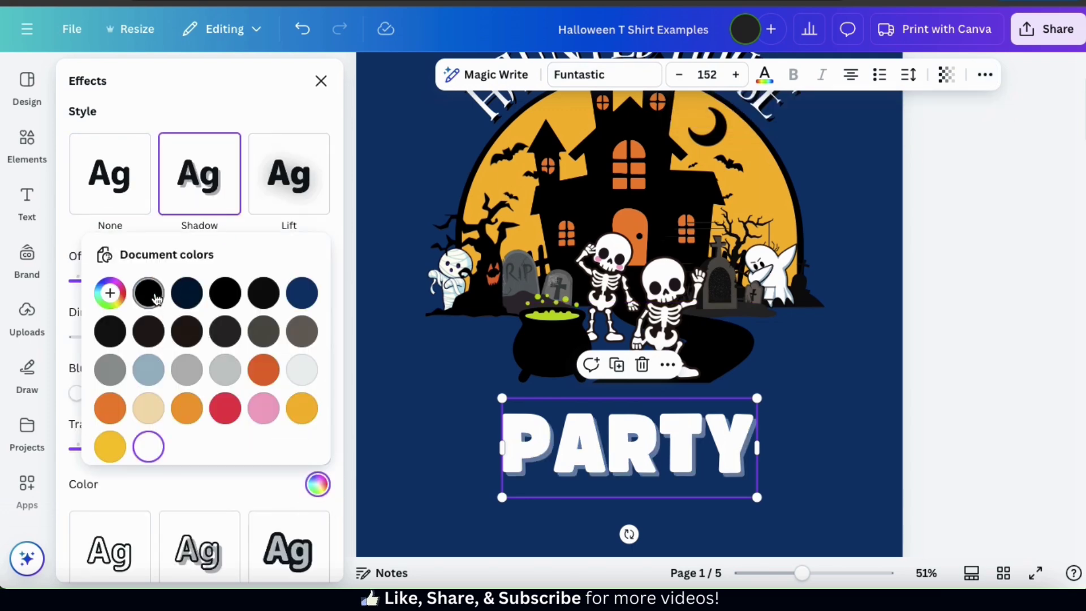
{"action": "left_click", "coordinate": [187, 480]}
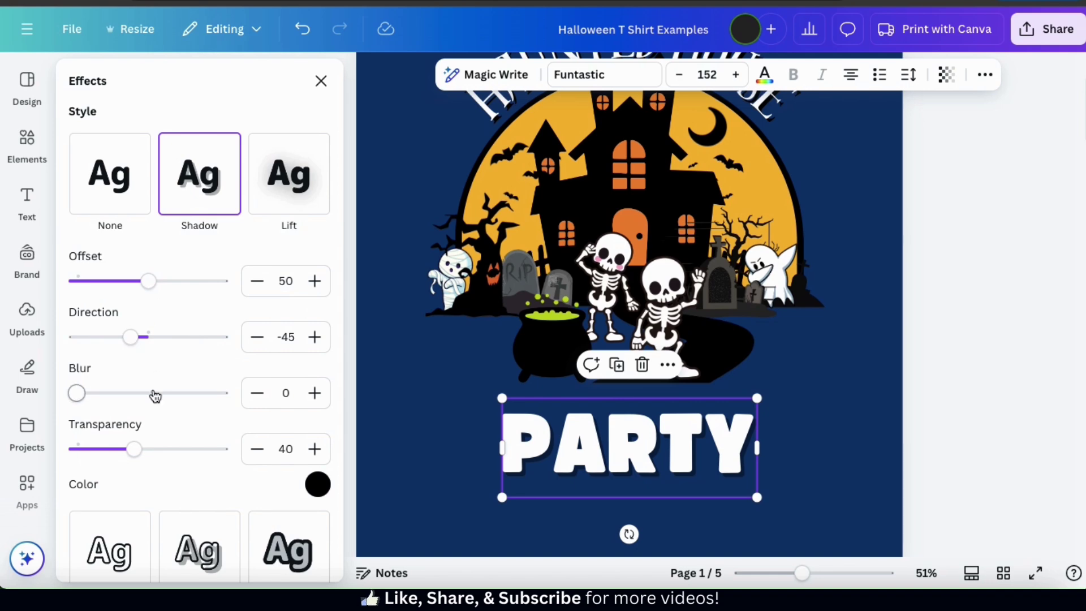
{"action": "left_click_drag", "start_coordinate": [162, 288], "coordinate": [165, 283]}
{"action": "left_click_drag", "start_coordinate": [134, 448], "coordinate": [225, 449]}
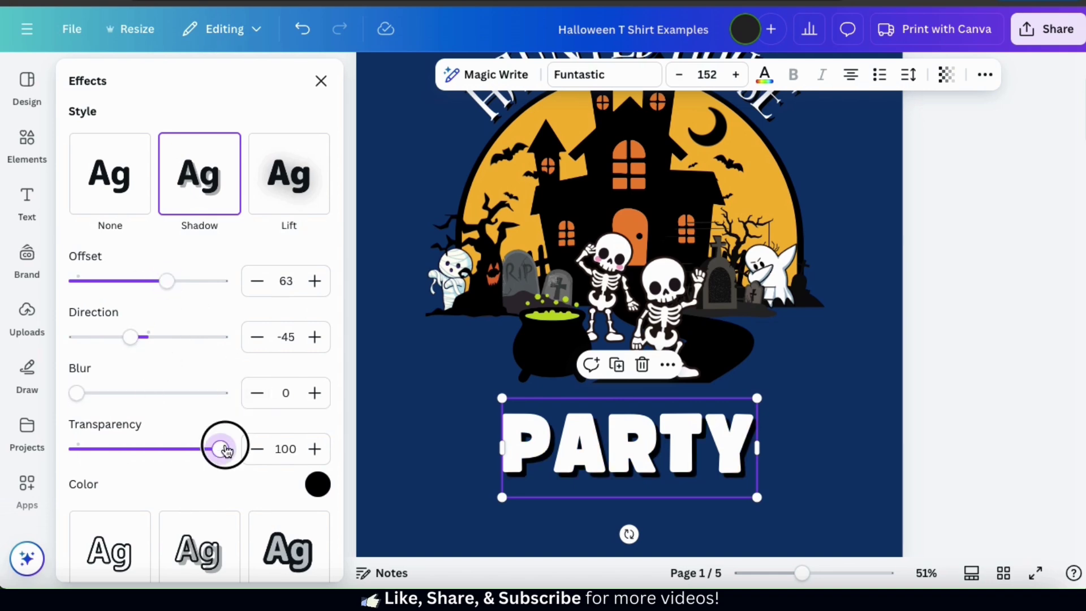
{"action": "left_click", "coordinate": [929, 307]}
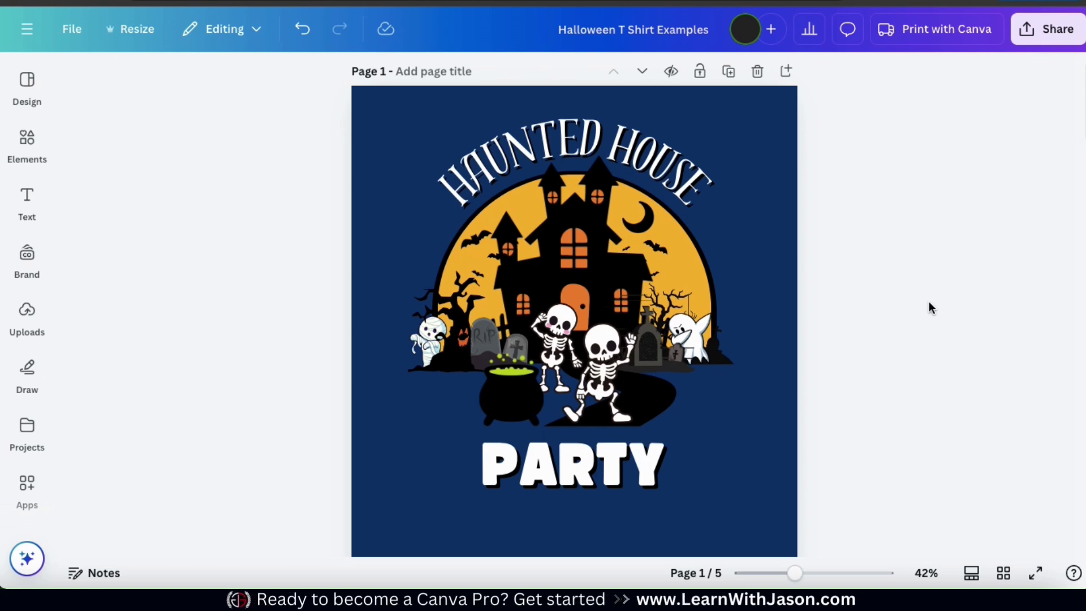
Change the "HAUNTED HOUSE" title to the Funtastic font at size 102 and set its curve to 60.
{"action": "left_click", "coordinate": [695, 162]}
{"action": "left_click", "coordinate": [339, 73]}
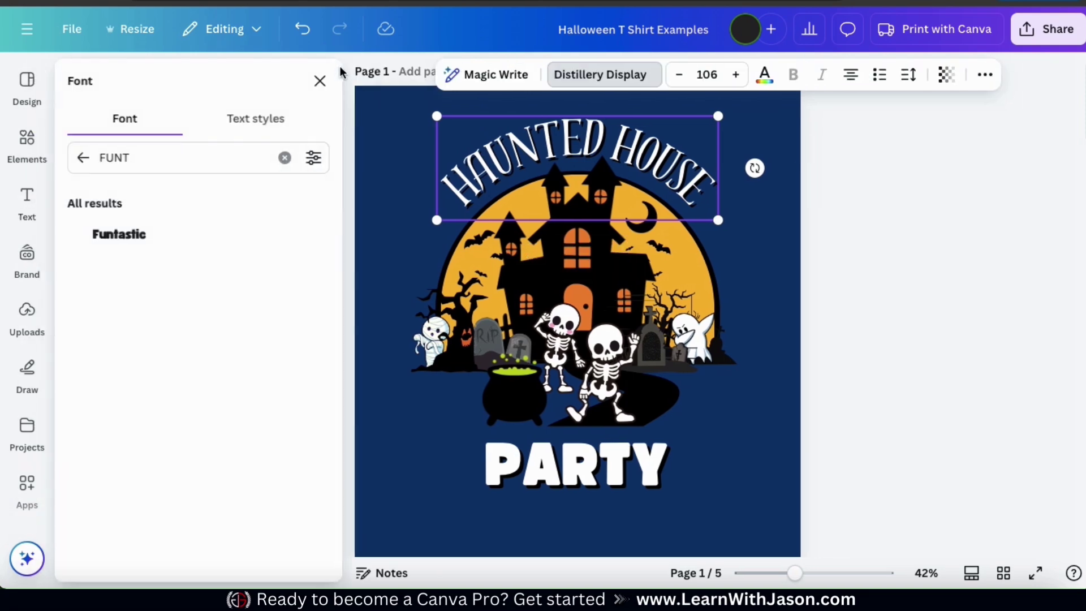
{"action": "left_click", "coordinate": [143, 247]}
{"action": "left_click_drag", "start_coordinate": [198, 545], "coordinate": [192, 546]}
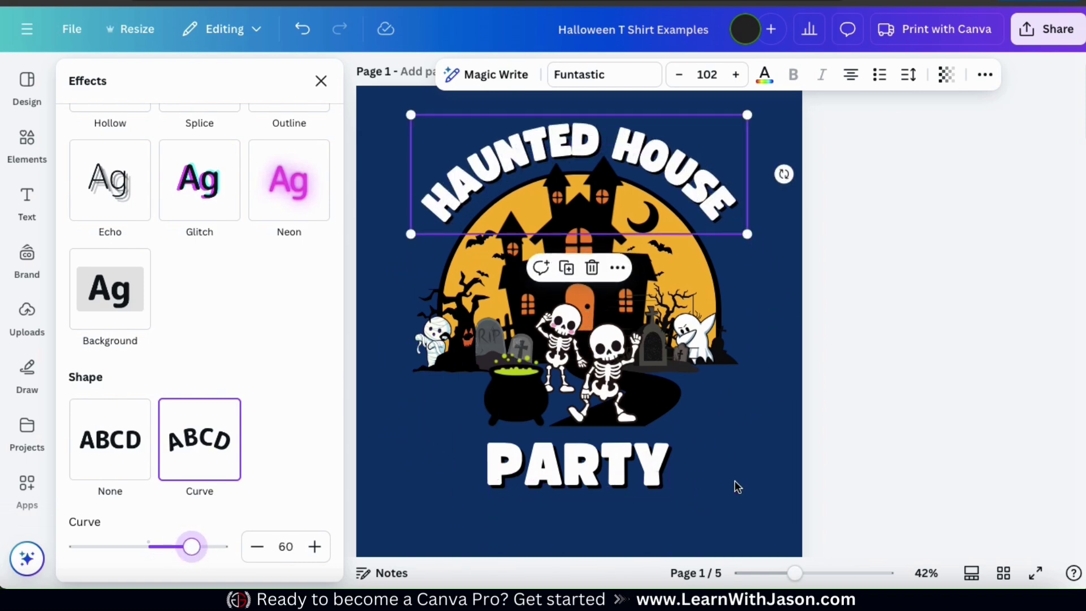
{"action": "left_click", "coordinate": [735, 482]}
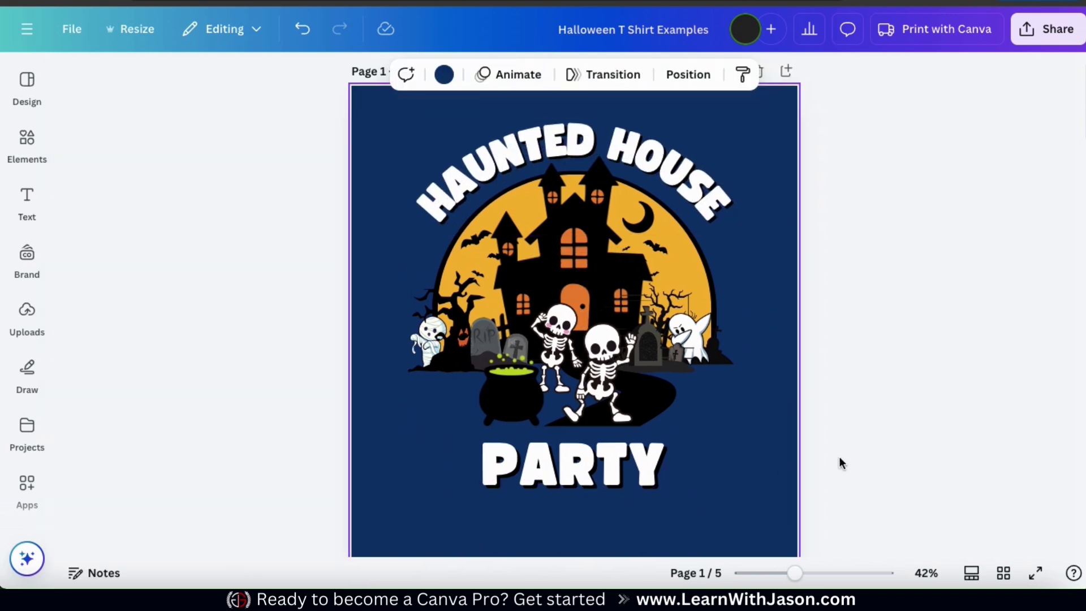
{"action": "left_click", "coordinate": [871, 448]}
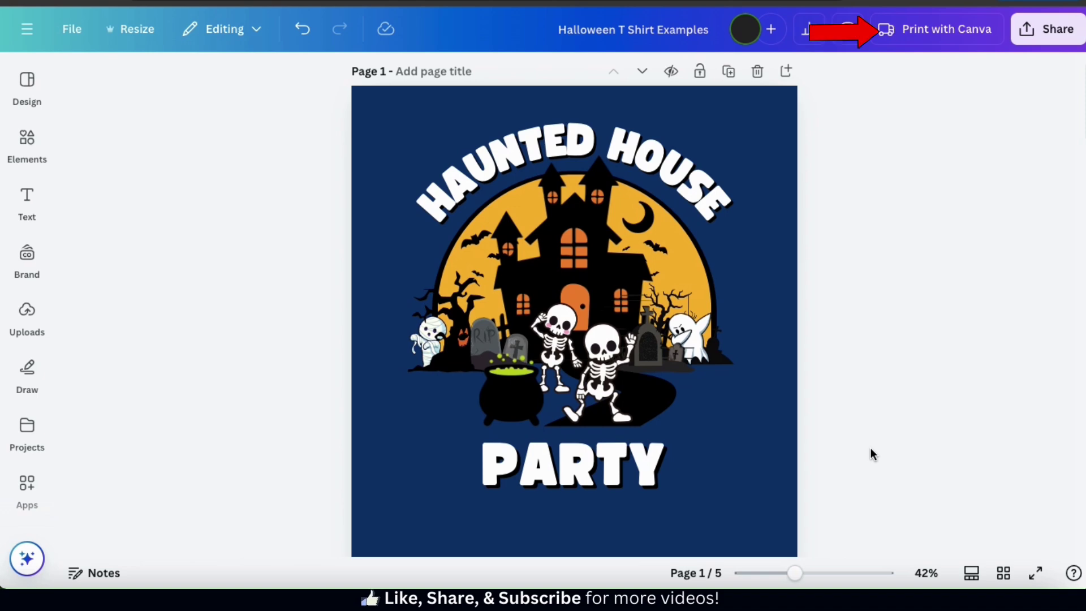
Preview the design on Canva's printed T-shirts and examine the enlarged mockup photos of the black women's shirt.
{"action": "left_click", "coordinate": [946, 34]}
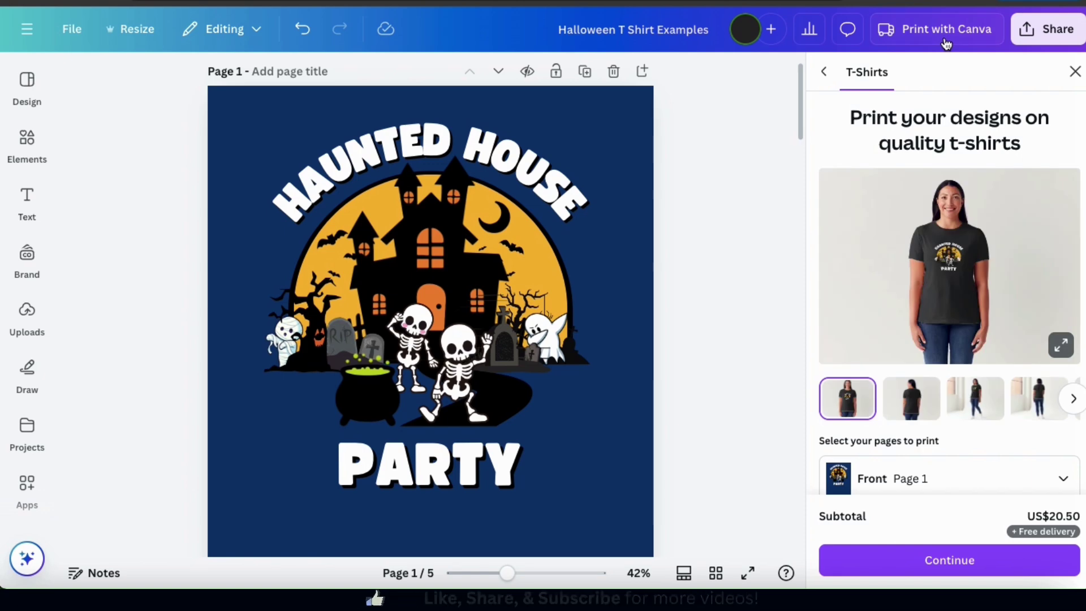
{"action": "left_click", "coordinate": [1062, 345]}
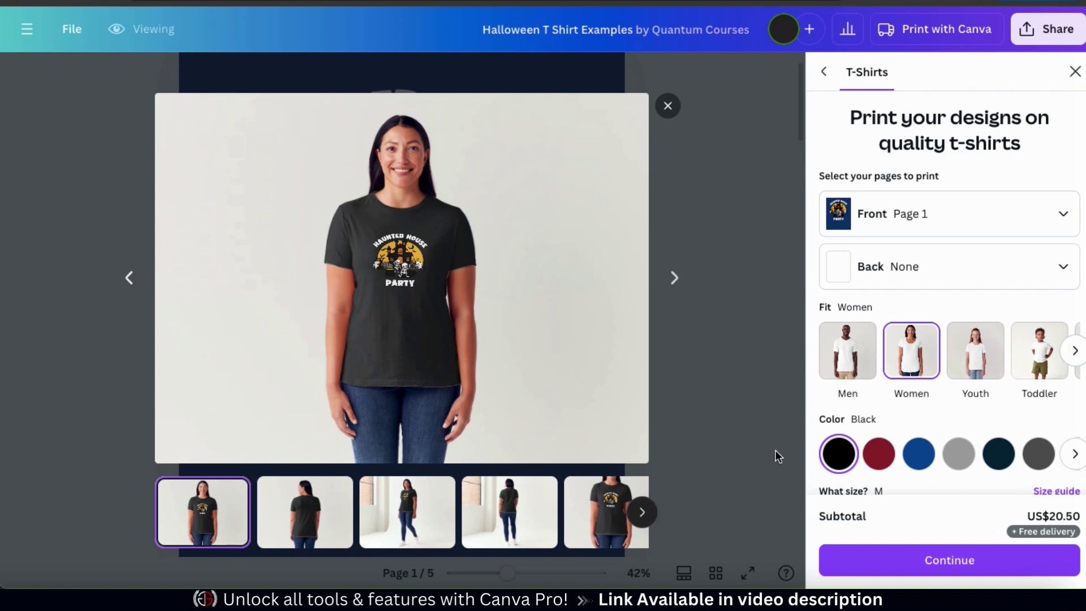
{"action": "left_click", "coordinate": [417, 514]}
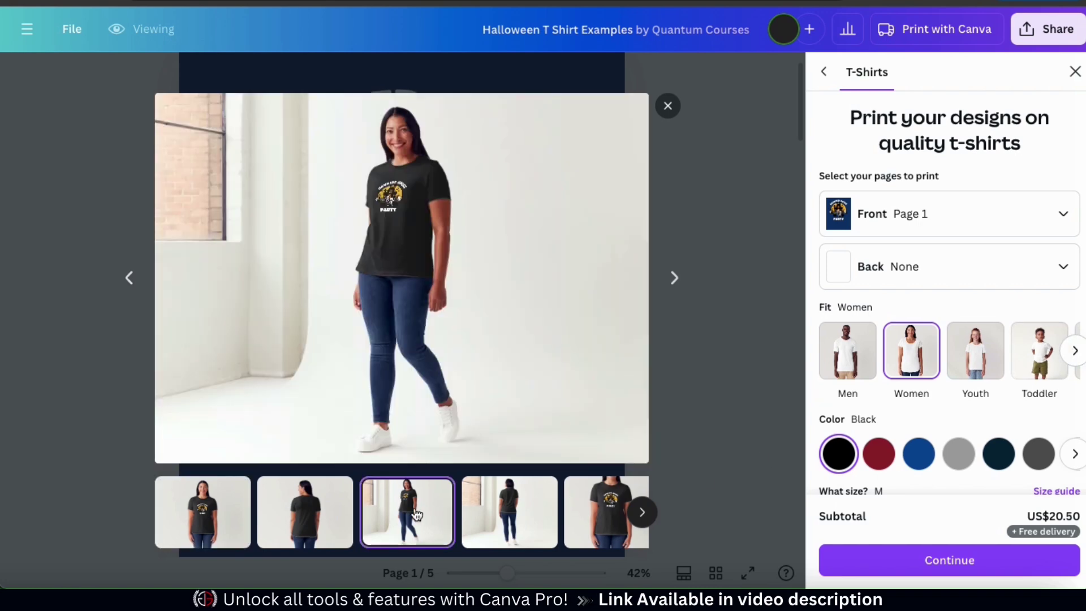
{"action": "left_click", "coordinate": [610, 506]}
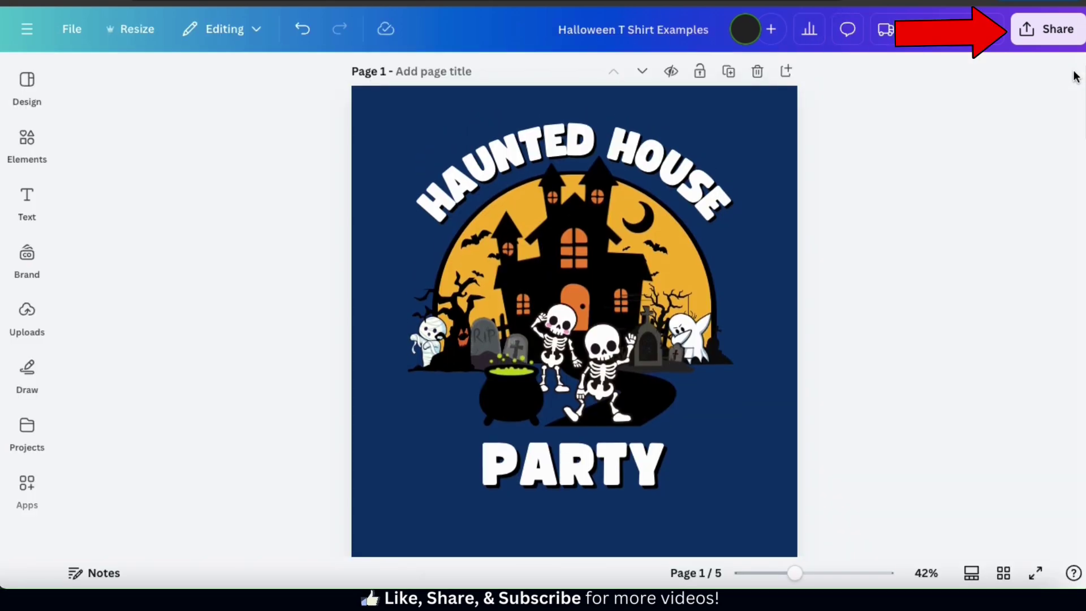
Download page 1 as a PNG with a transparent background at size 2.25 (3,500 × 4,500 px).
{"action": "left_click", "coordinate": [1053, 46]}
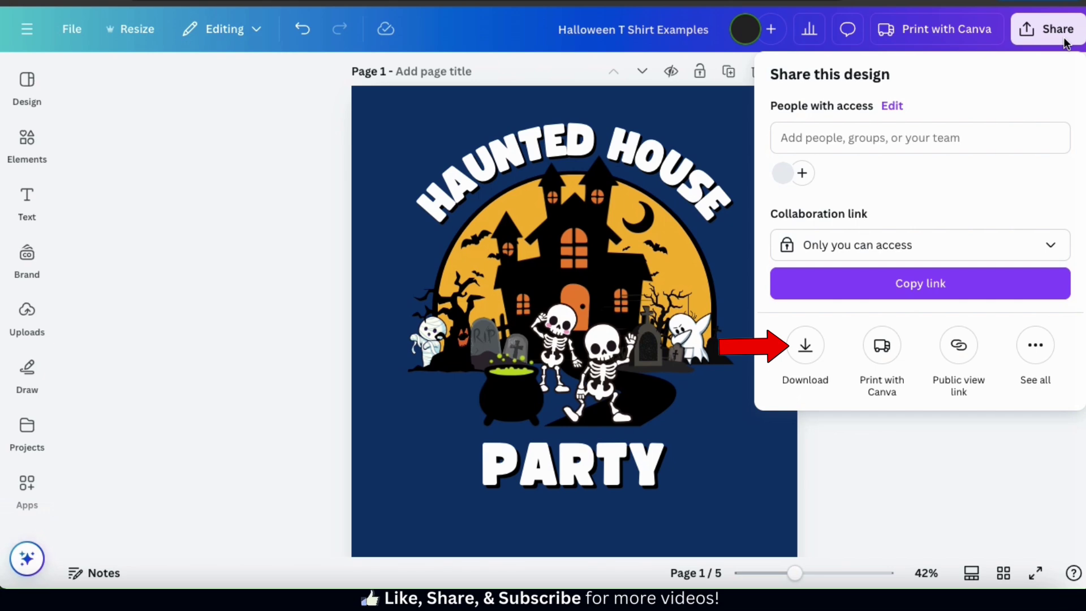
{"action": "left_click", "coordinate": [805, 346]}
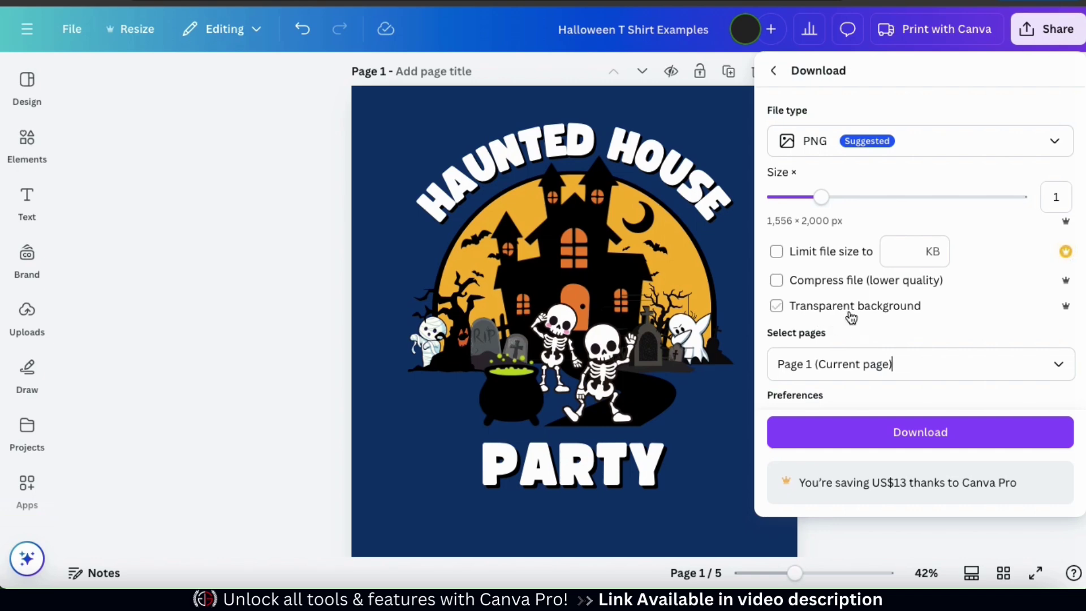
{"action": "left_click", "coordinate": [778, 310]}
{"action": "left_click", "coordinate": [778, 309]}
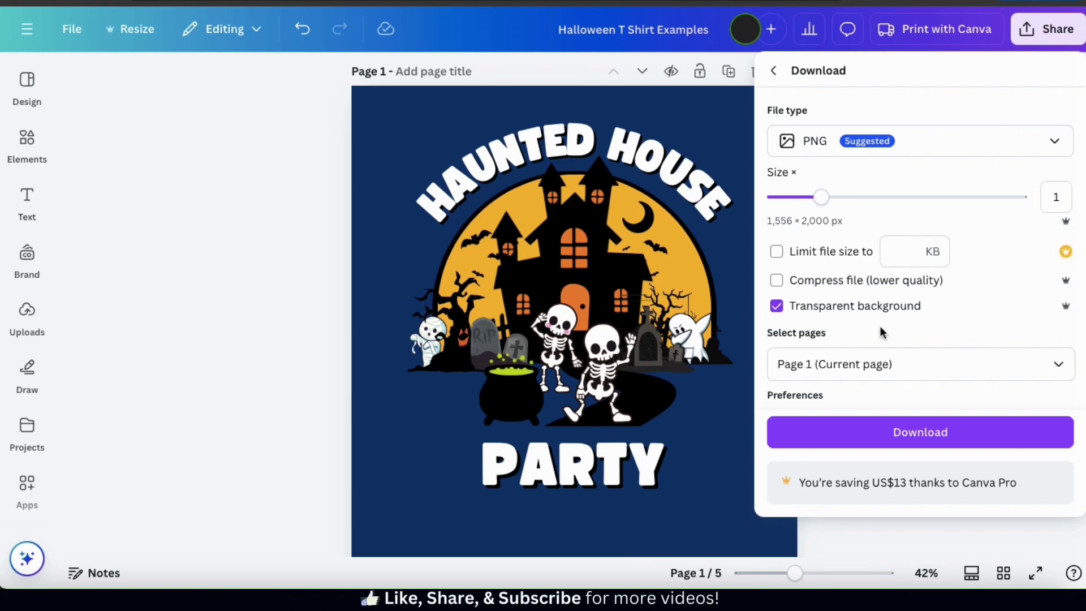
{"action": "left_click_drag", "start_coordinate": [826, 205], "coordinate": [939, 208]}
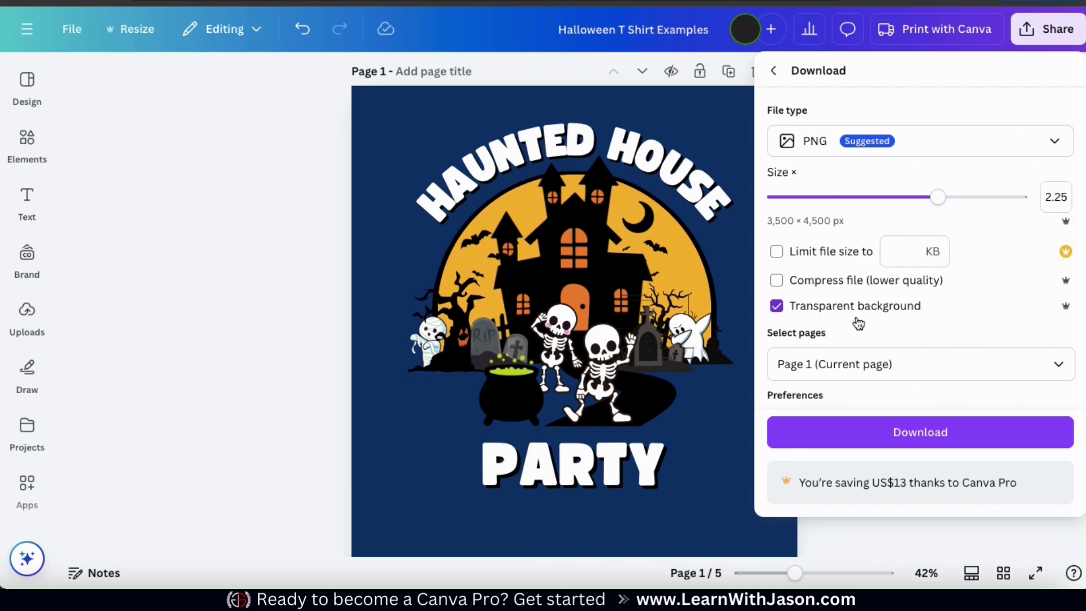
{"action": "left_click", "coordinate": [916, 444]}
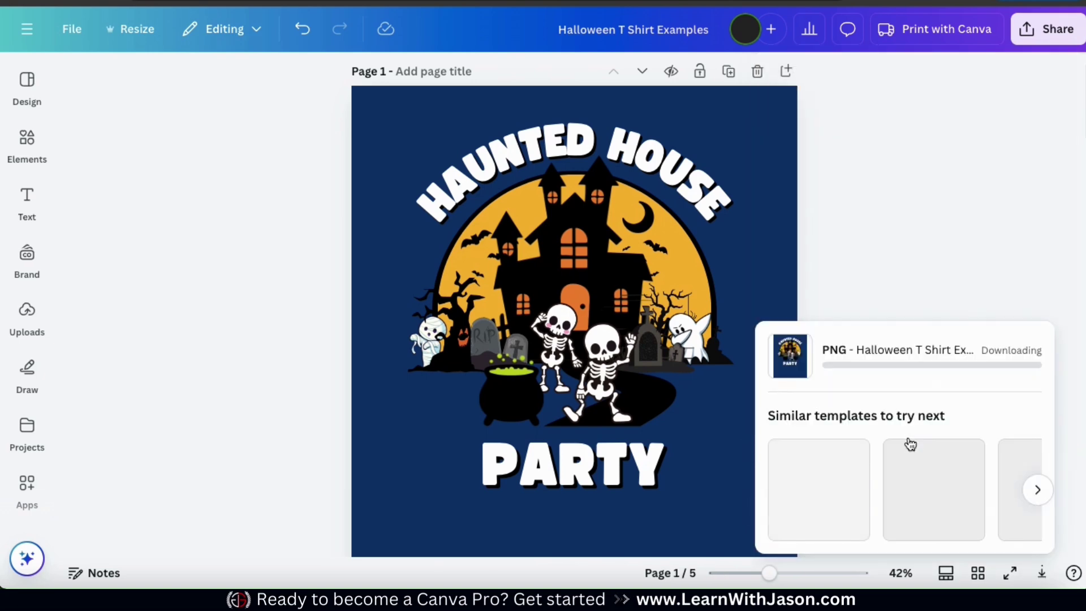